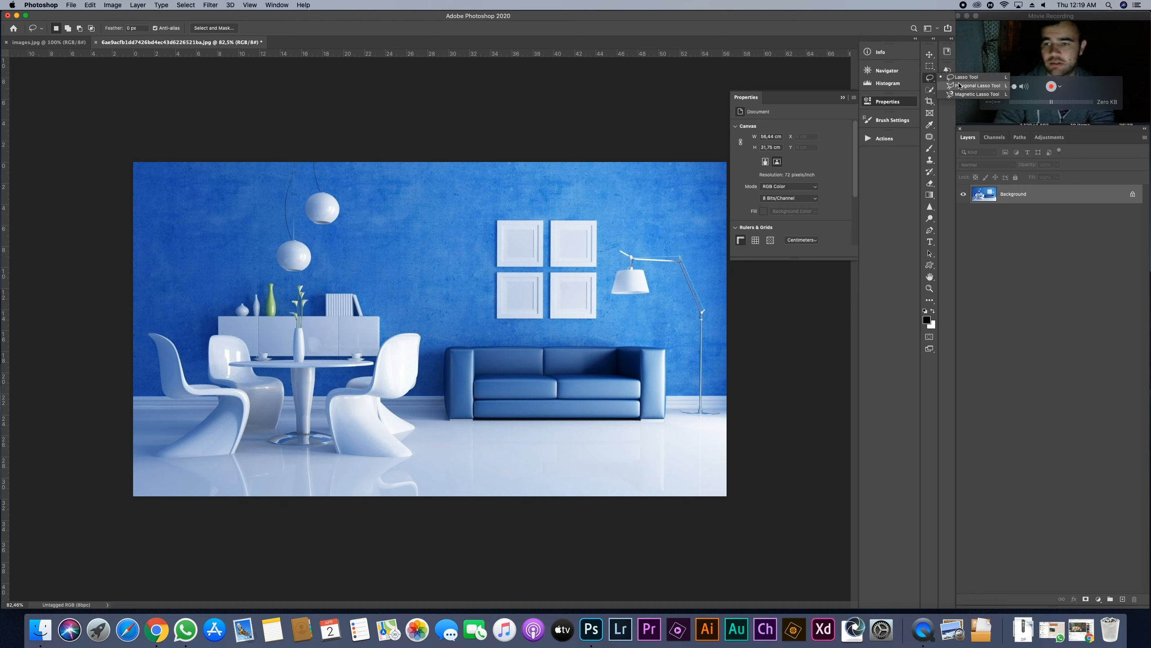
Draw freehand selections with the Lasso tool around the sofa area and on the bare blue wall.
click(961, 77)
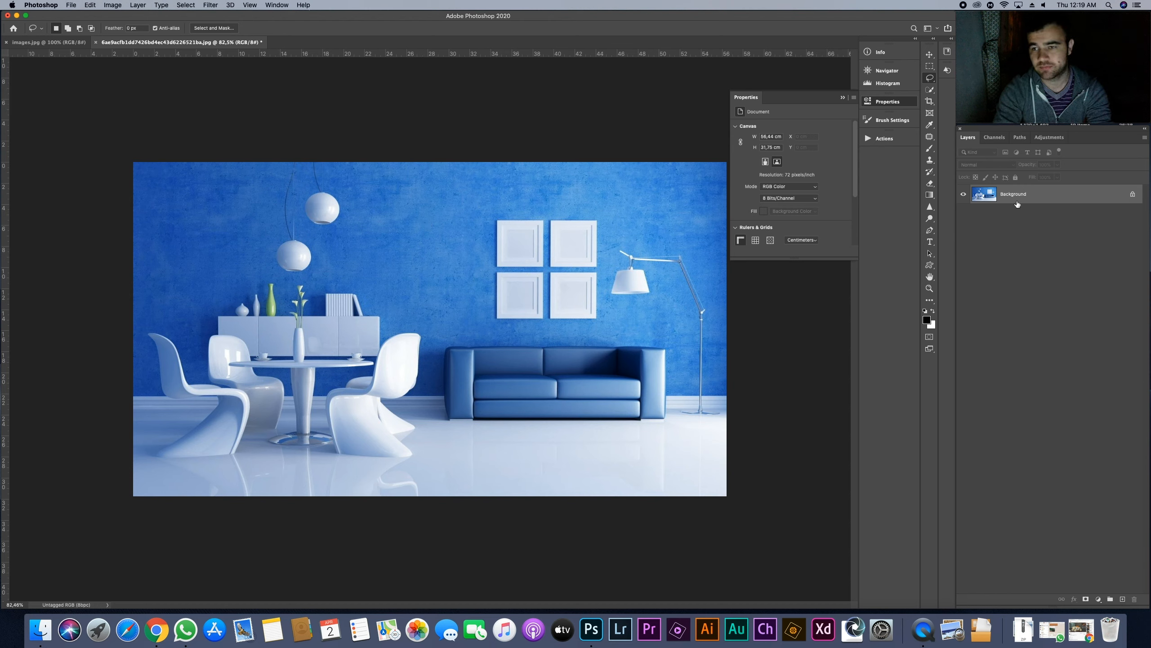
mouse_move(543, 204)
mouse_down()
mouse_move(639, 232)
mouse_move(424, 226)
mouse_move(394, 309)
mouse_move(544, 314)
mouse_move(447, 299)
mouse_move(459, 386)
mouse_move(687, 416)
mouse_move(688, 245)
mouse_move(589, 185)
mouse_move(541, 190)
mouse_move(561, 229)
mouse_up()
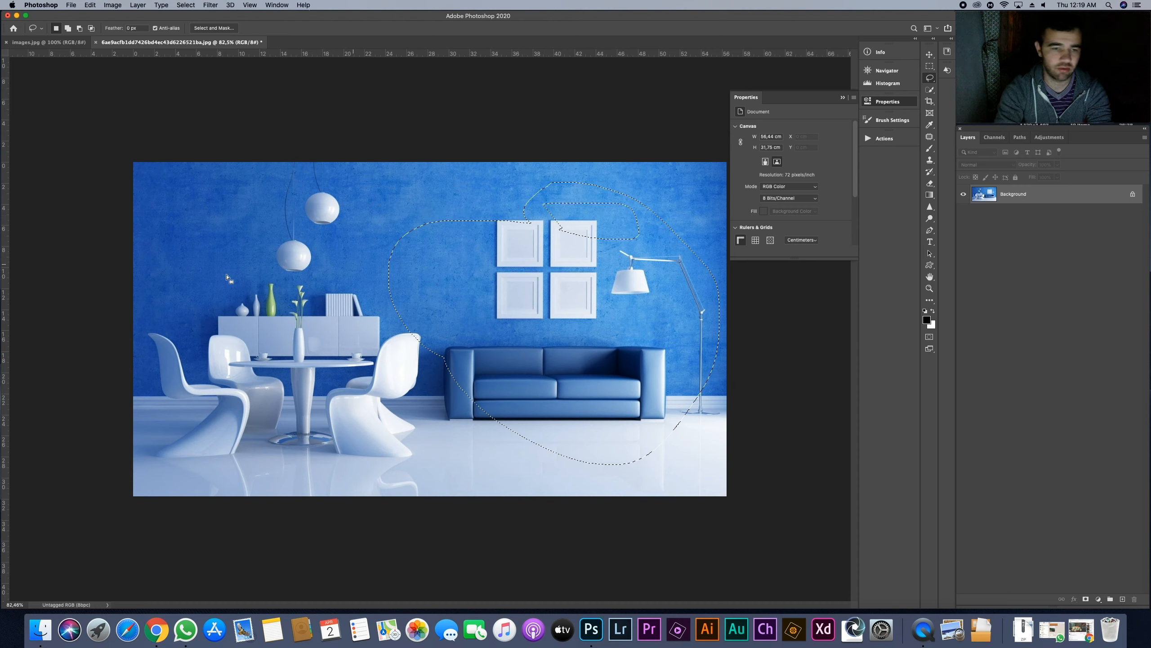
mouse_move(233, 191)
mouse_down()
mouse_move(166, 211)
mouse_move(272, 275)
mouse_move(222, 176)
mouse_up()
click(373, 289)
mouse_move(399, 191)
mouse_down()
mouse_move(335, 303)
mouse_move(427, 273)
mouse_move(433, 191)
mouse_move(340, 209)
mouse_up()
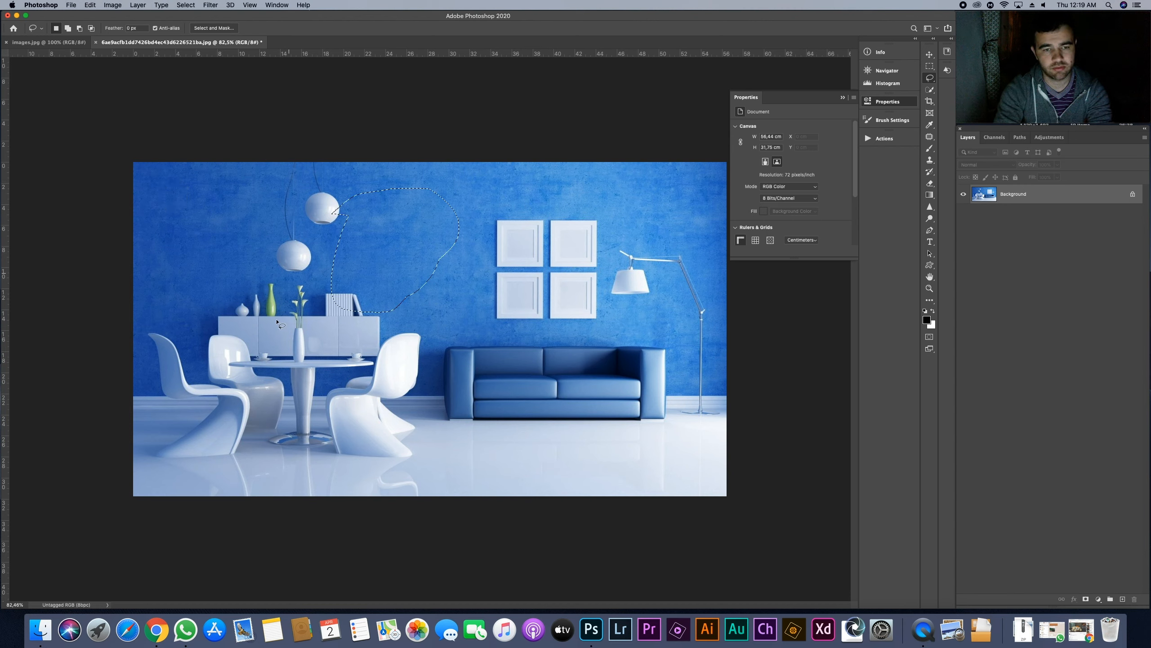
Try adding bare wall to a freehand selection of the four picture frames, and replace it with a fresh selection on the wall.
mouse_move(491, 202)
mouse_down()
mouse_move(483, 231)
mouse_move(553, 333)
mouse_move(610, 300)
mouse_move(599, 210)
mouse_move(465, 214)
mouse_up()
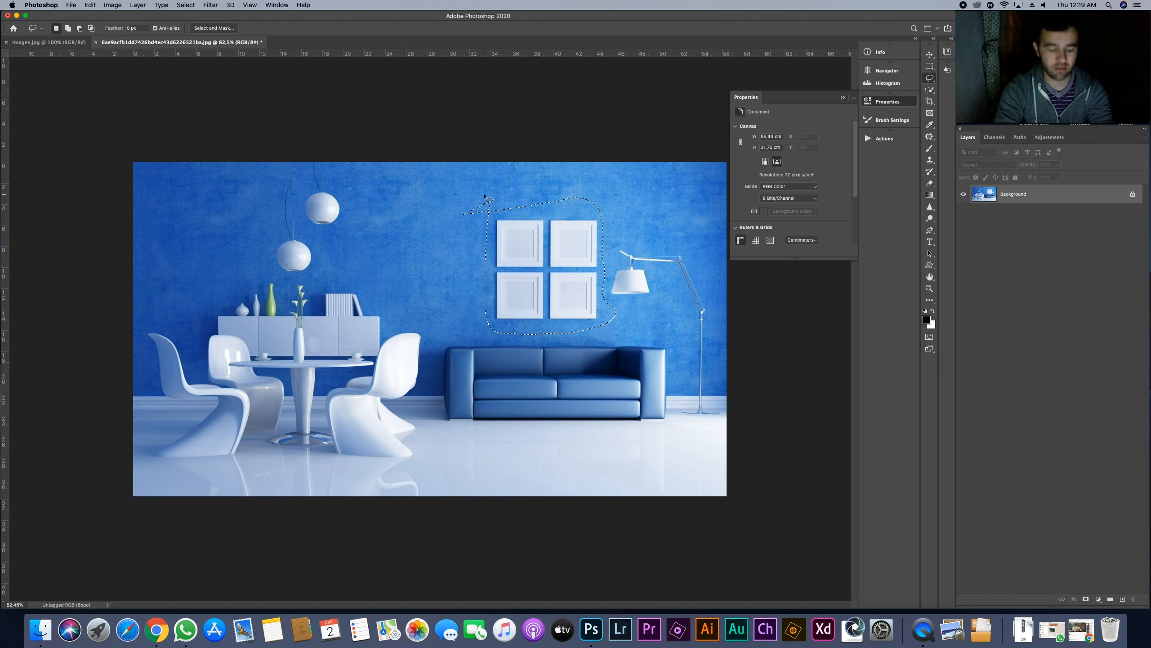
key(shift)
mouse_move(486, 184)
mouse_down()
mouse_move(482, 276)
mouse_move(524, 196)
mouse_move(498, 182)
mouse_move(450, 193)
mouse_move(473, 268)
mouse_move(457, 252)
mouse_up()
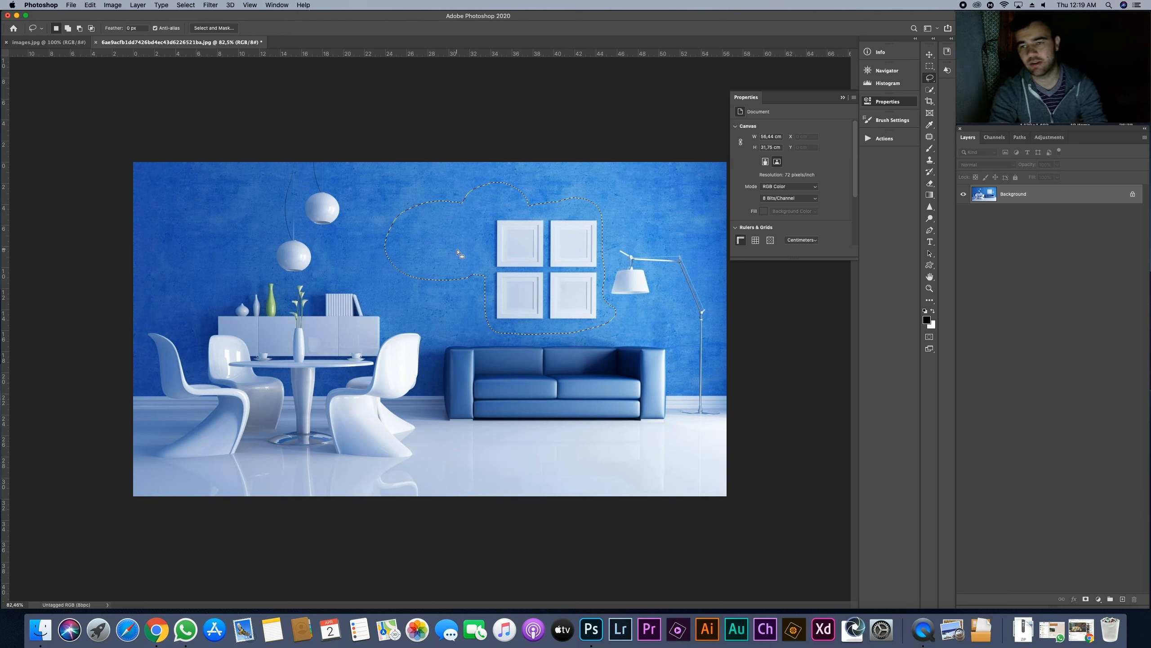
mouse_move(395, 203)
mouse_down()
mouse_move(443, 200)
mouse_move(458, 267)
mouse_move(371, 224)
mouse_move(422, 211)
mouse_up()
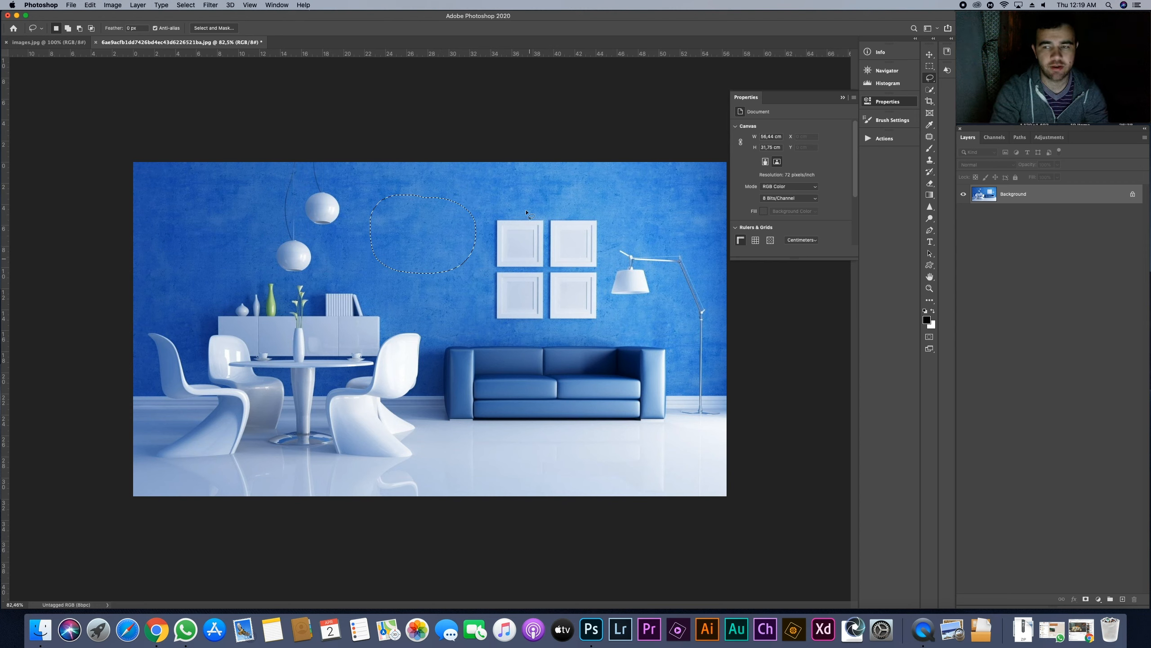
click(439, 237)
Lasso the four picture frames above the sofa and remove them with a Content-Aware fill.
mouse_move(494, 203)
mouse_down()
mouse_move(495, 315)
mouse_move(541, 331)
mouse_move(619, 321)
mouse_move(613, 204)
mouse_move(484, 212)
mouse_up()
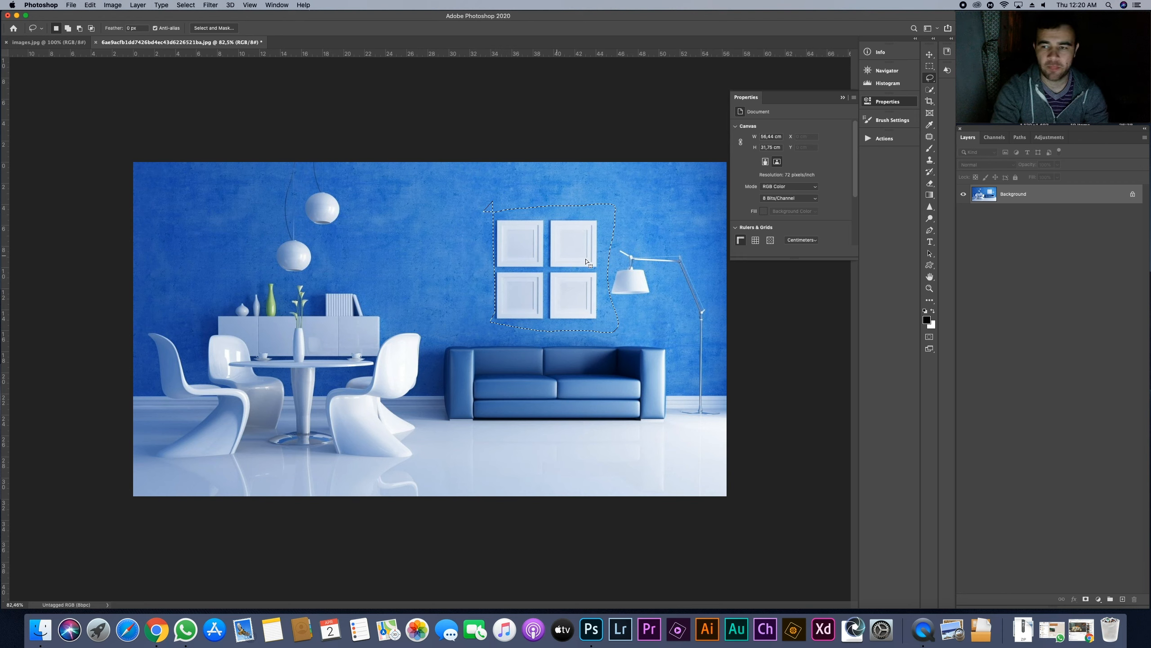
right_click(568, 267)
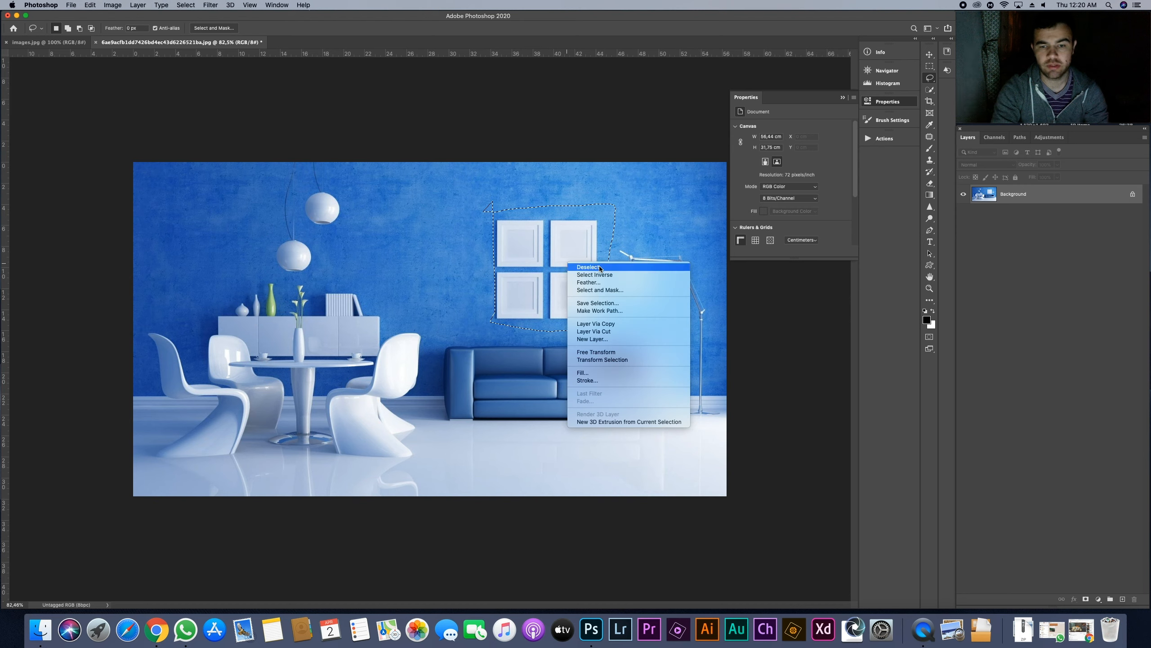
click(600, 372)
click(634, 258)
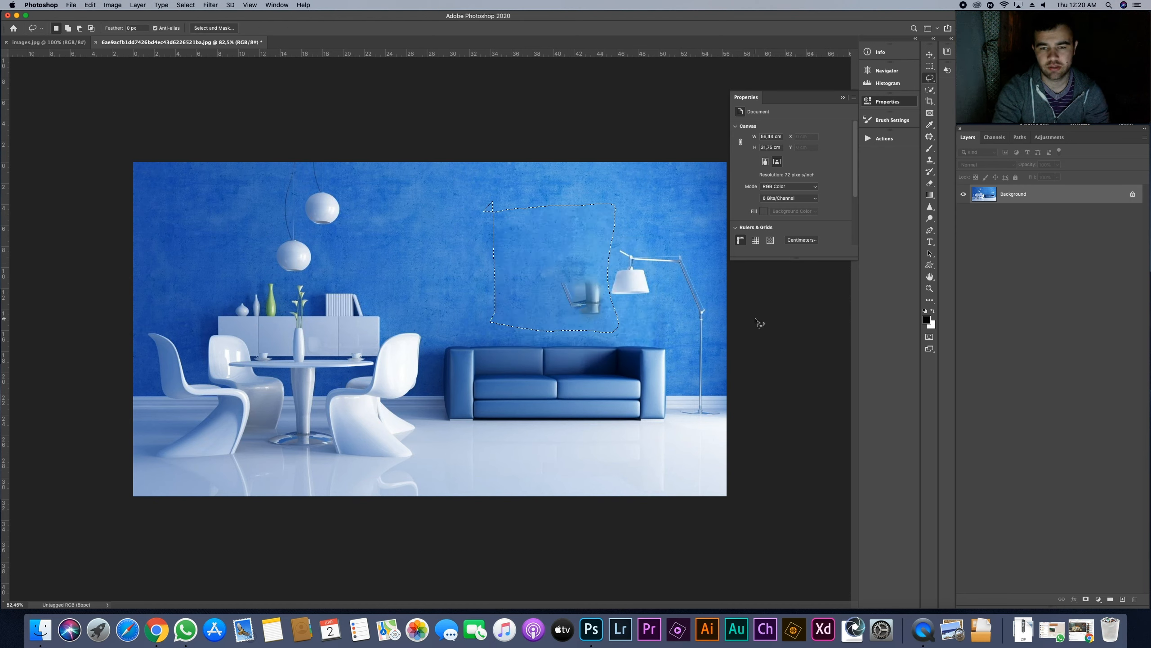
Lasso the smudge left on the wall beside the floor lamp, apply a Content-Aware fill, and deselect.
mouse_move(612, 297)
mouse_down()
mouse_move(585, 262)
mouse_move(566, 315)
mouse_move(587, 311)
mouse_up()
right_click(585, 301)
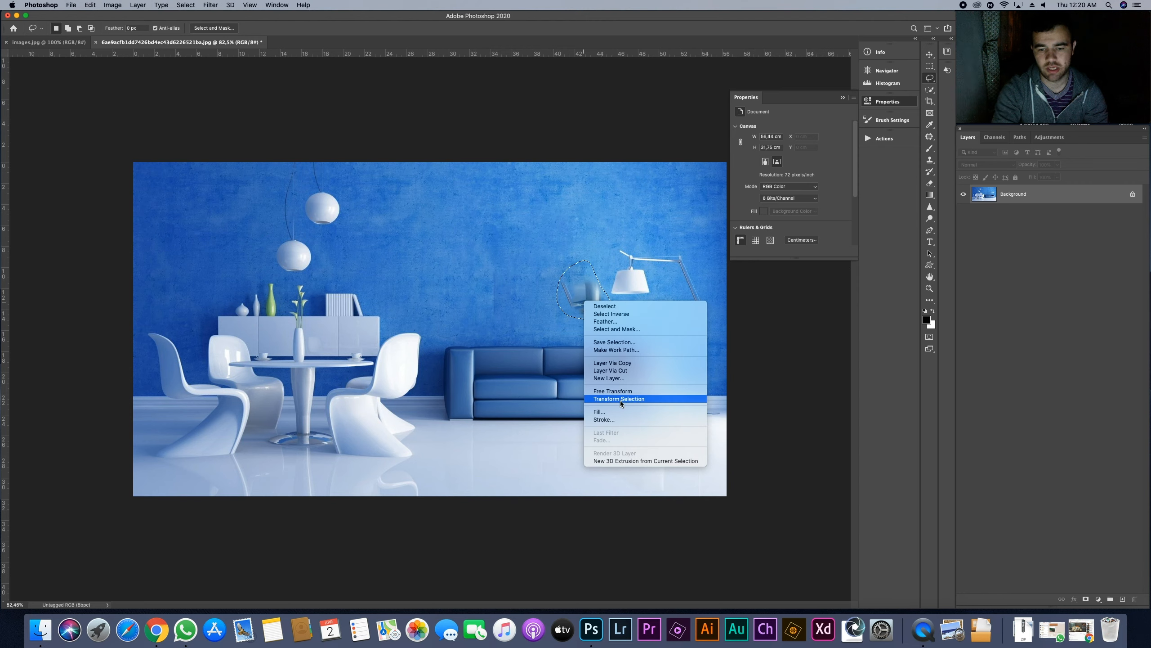
click(622, 412)
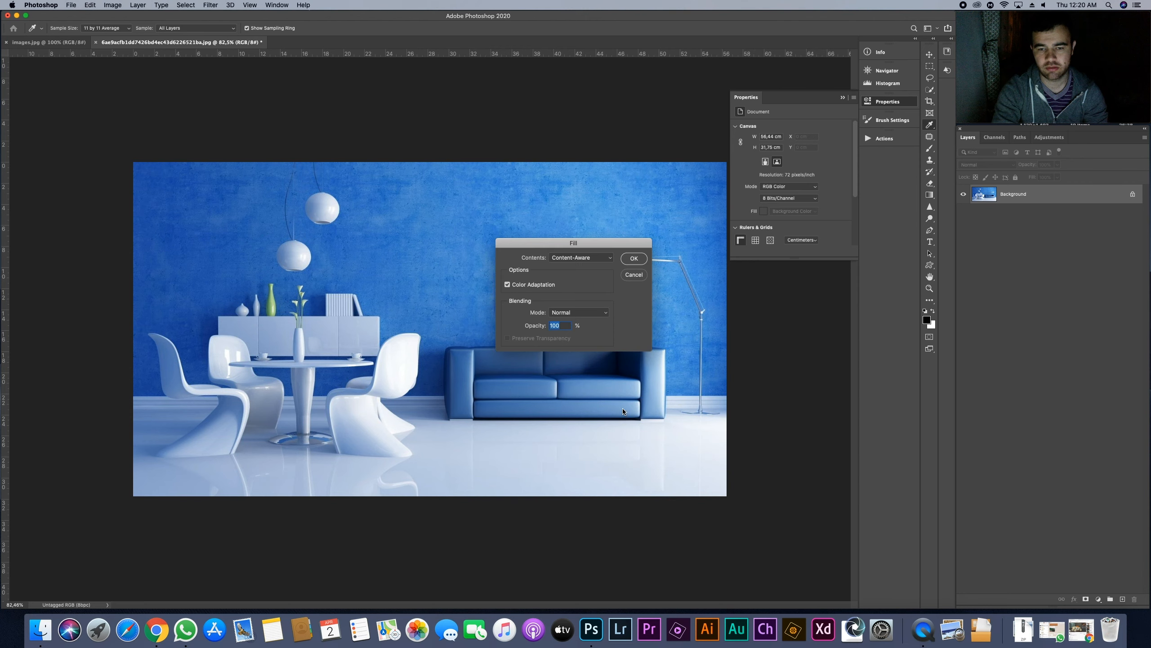
click(637, 262)
key(super+d)
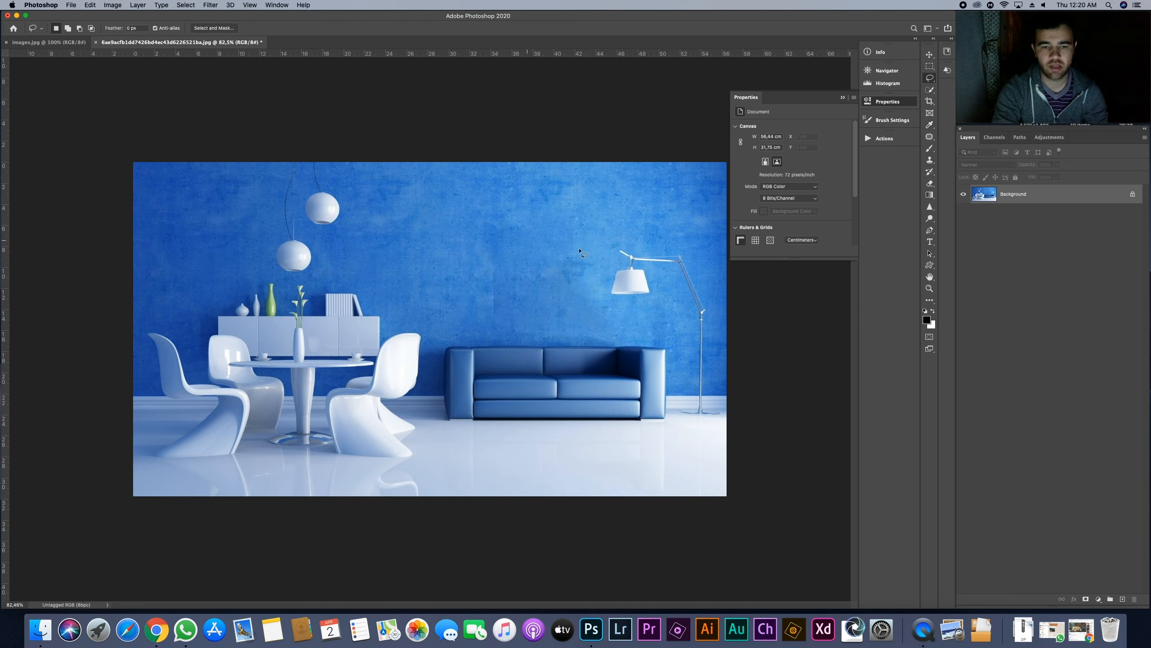
Lasso the upper hanging globe lamp, remove it with a Content-Aware fill, and deselect.
mouse_move(351, 182)
mouse_down()
mouse_move(318, 186)
mouse_move(296, 211)
mouse_move(349, 242)
mouse_move(350, 186)
mouse_up()
right_click(343, 211)
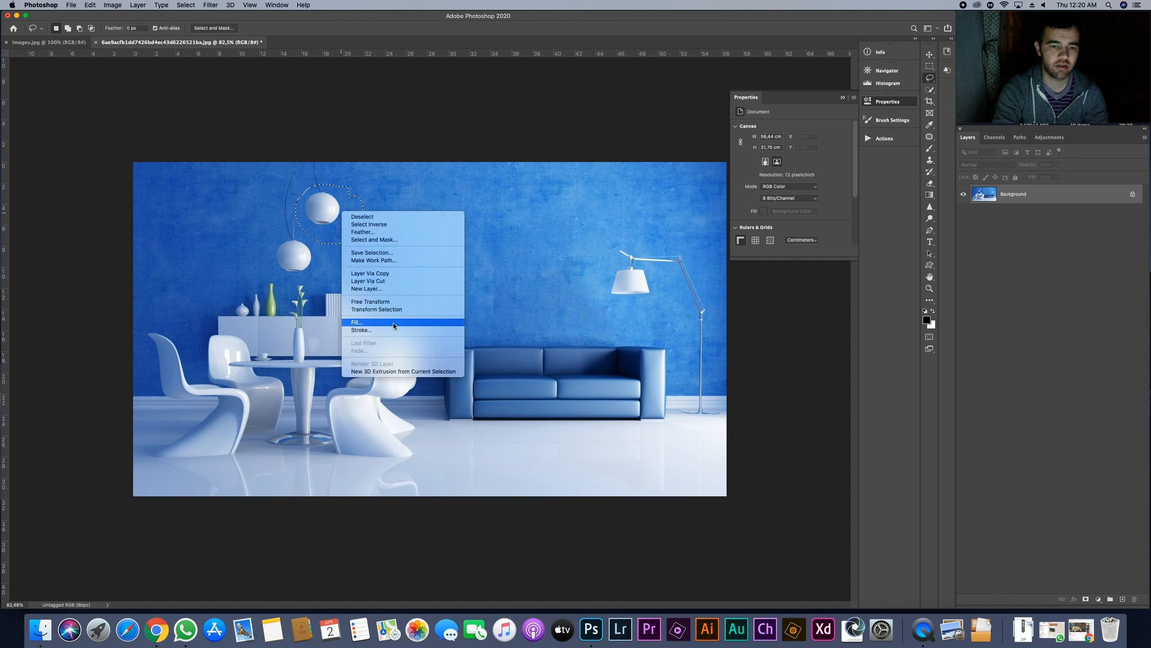
click(393, 323)
click(633, 260)
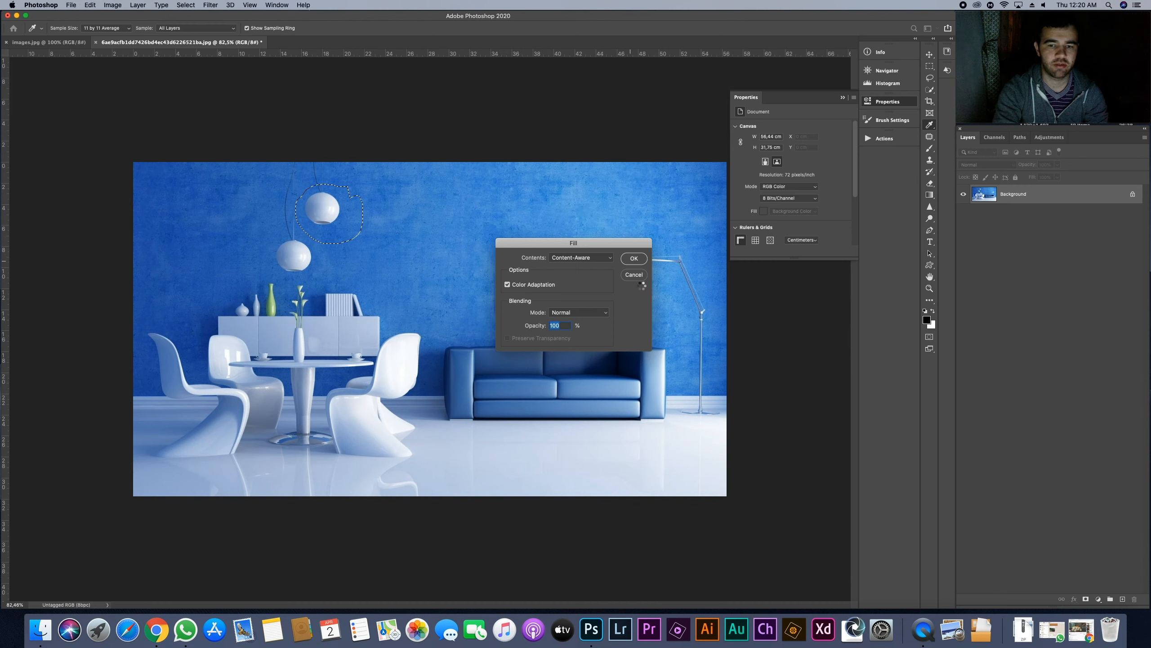
key(super+d)
Lasso the lower globe lamp together with the hanging cords and remove them with a Content-Aware fill.
mouse_move(295, 166)
mouse_down()
mouse_move(268, 233)
mouse_move(271, 271)
mouse_move(297, 277)
mouse_move(324, 263)
mouse_move(338, 174)
mouse_move(286, 163)
mouse_up()
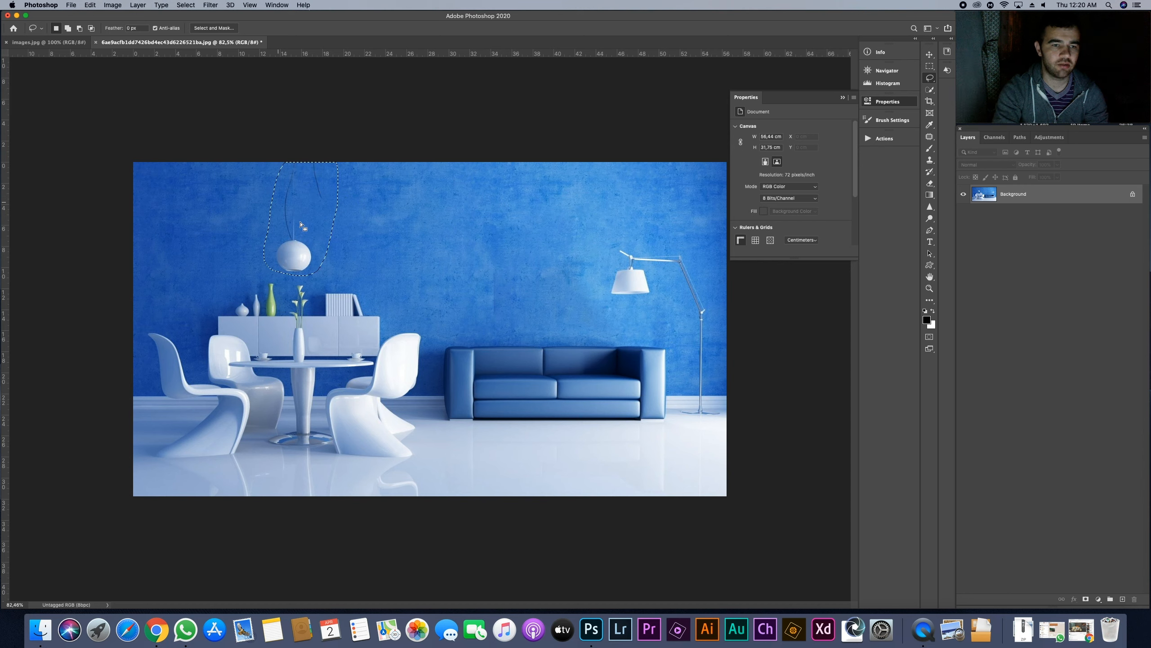
right_click(301, 225)
click(352, 330)
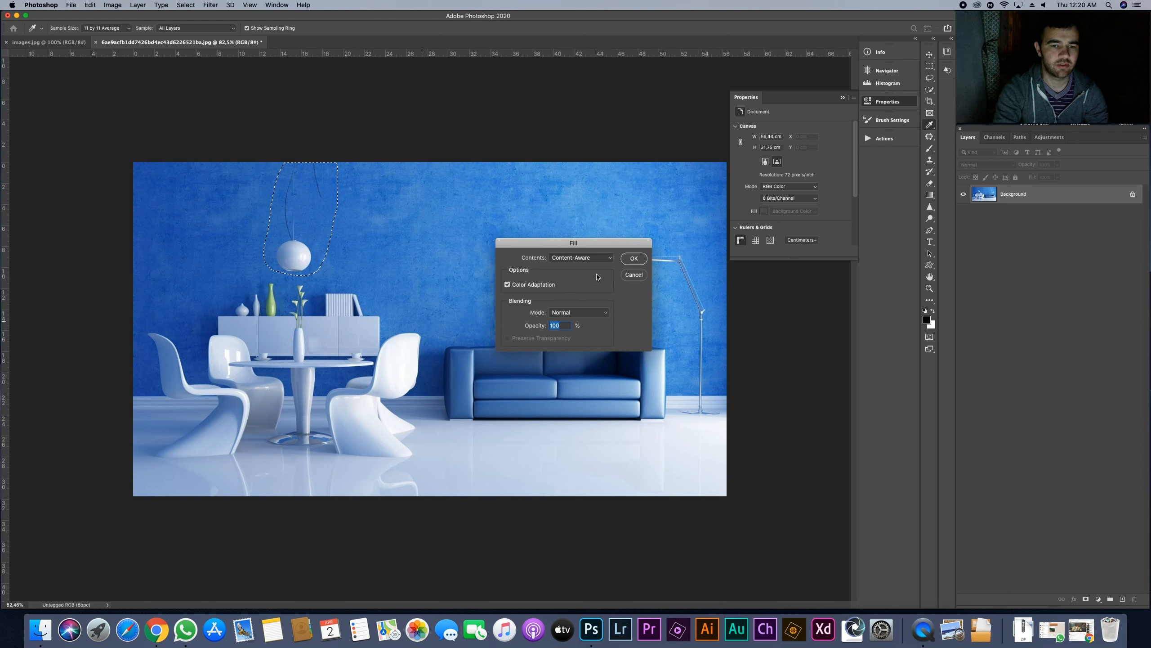
click(632, 258)
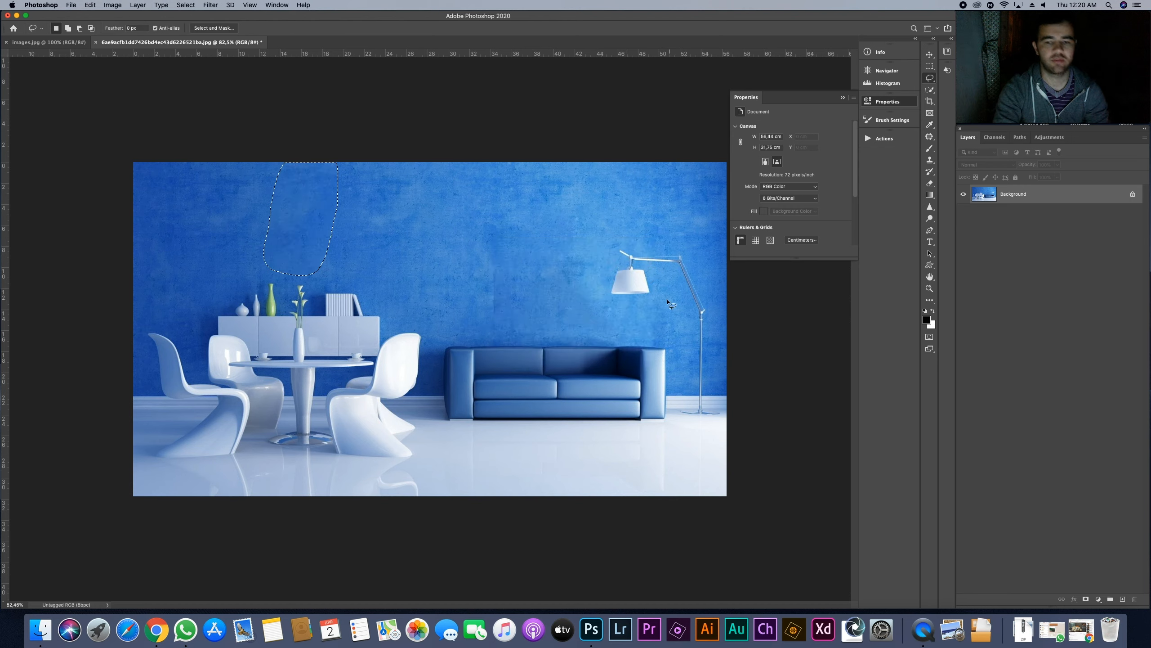
Lasso a narrow strip of wall above the sofa's left half and blend it with a Content-Aware fill.
mouse_move(492, 254)
mouse_down()
mouse_move(491, 309)
mouse_move(488, 283)
mouse_up()
right_click(488, 284)
click(538, 395)
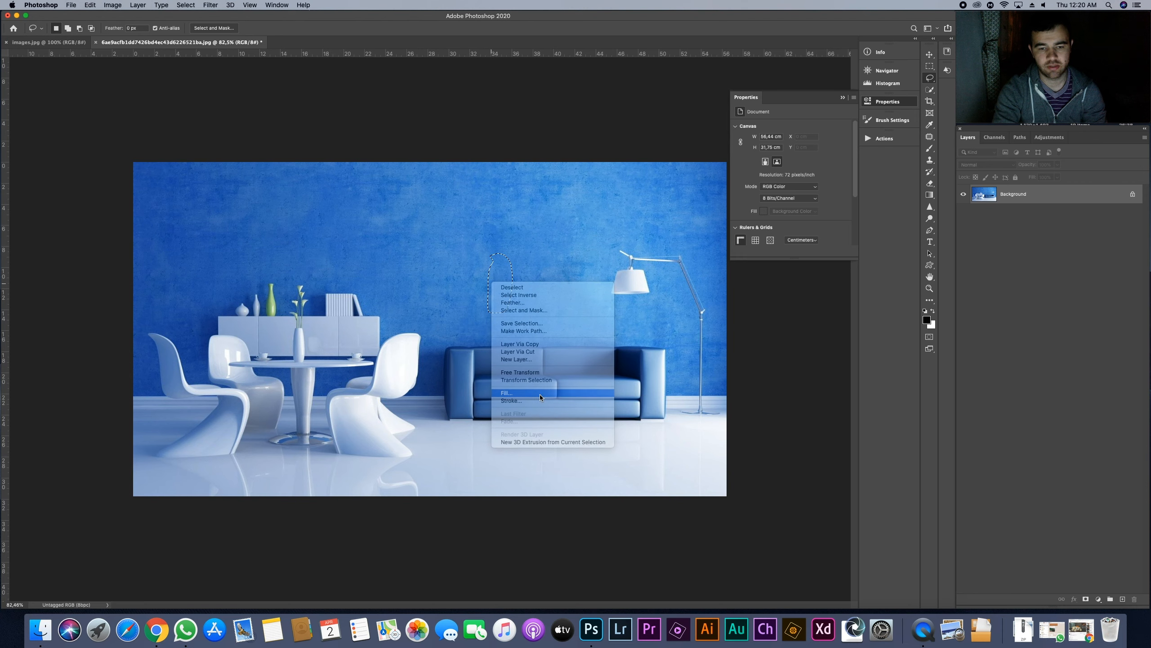
click(634, 260)
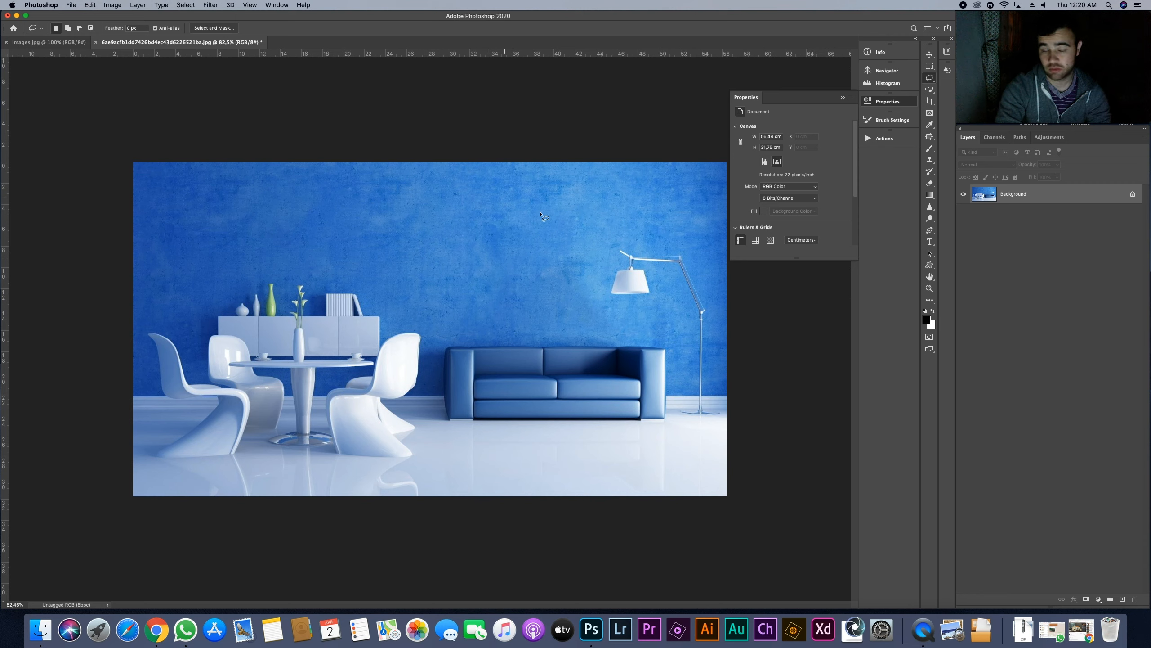
Draw freehand lasso selections on the bare wall above the sofa and deselect them.
mouse_move(504, 230)
mouse_down()
mouse_move(485, 260)
mouse_move(510, 252)
mouse_move(486, 270)
mouse_up()
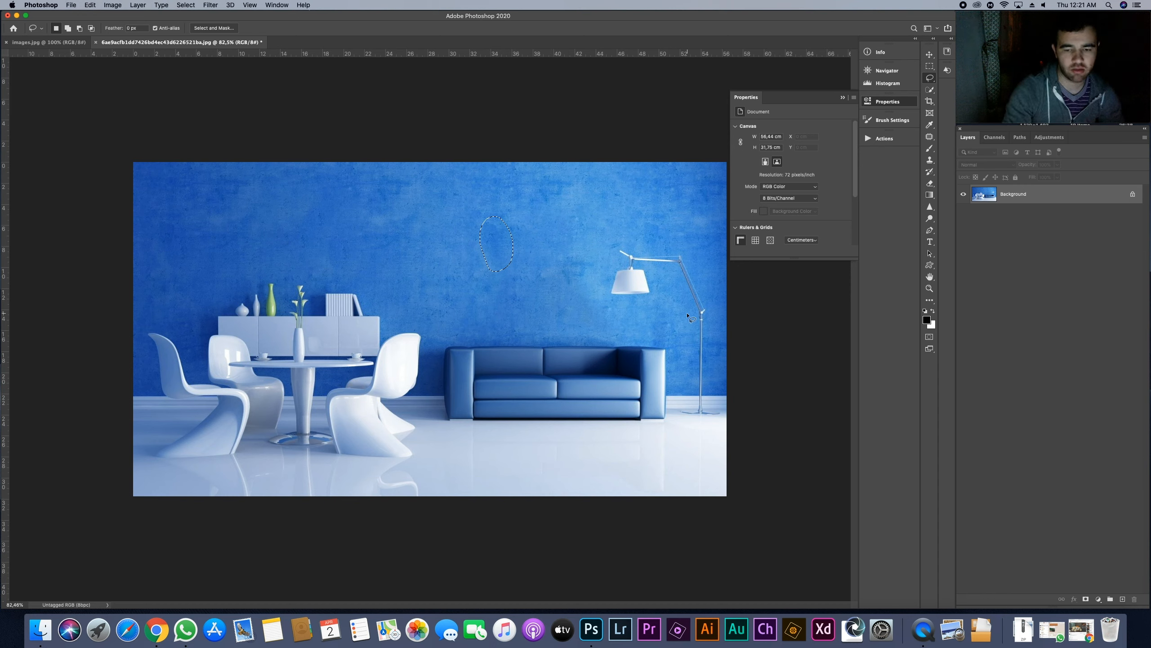
click(558, 303)
mouse_move(497, 212)
mouse_down()
mouse_move(486, 290)
mouse_move(561, 247)
mouse_move(478, 208)
mouse_up()
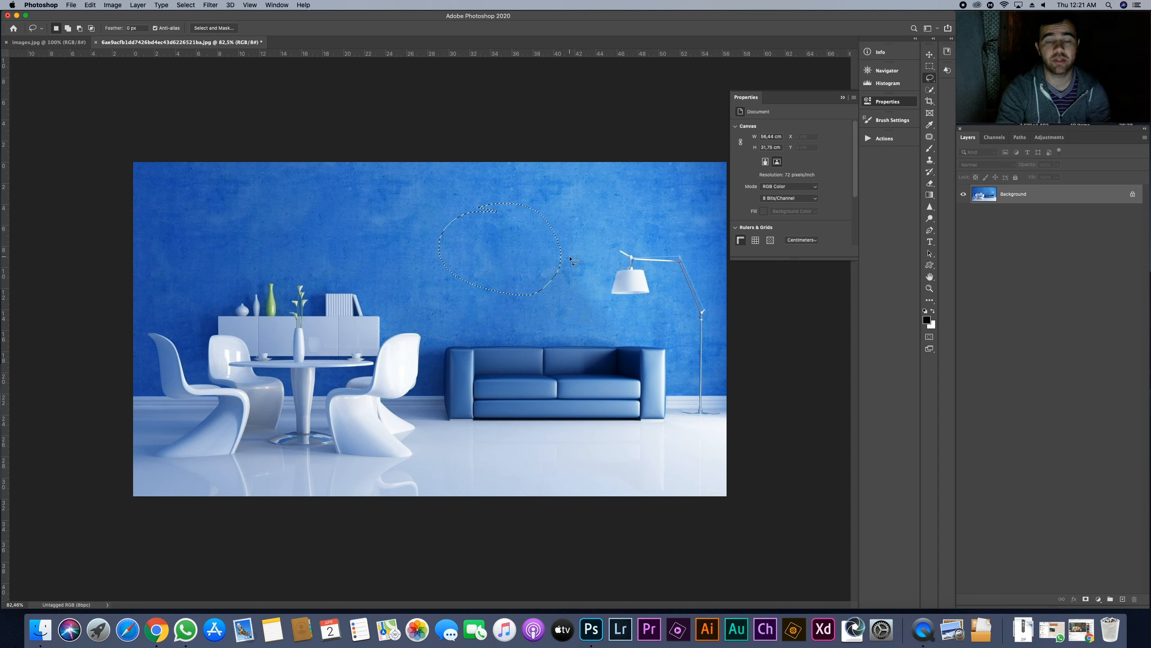
click(550, 339)
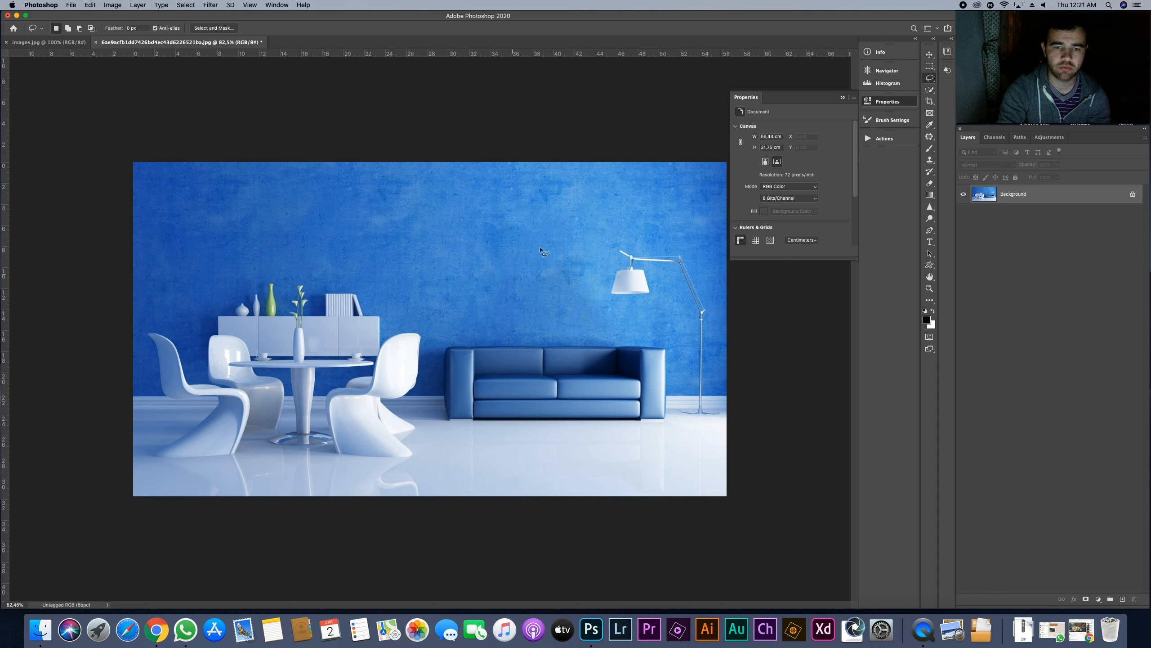
Lasso a rounded area of wall above the sofa and paint it solid black with the Brush tool.
mouse_move(526, 262)
mouse_down()
mouse_move(517, 226)
mouse_move(627, 224)
mouse_move(519, 256)
mouse_up()
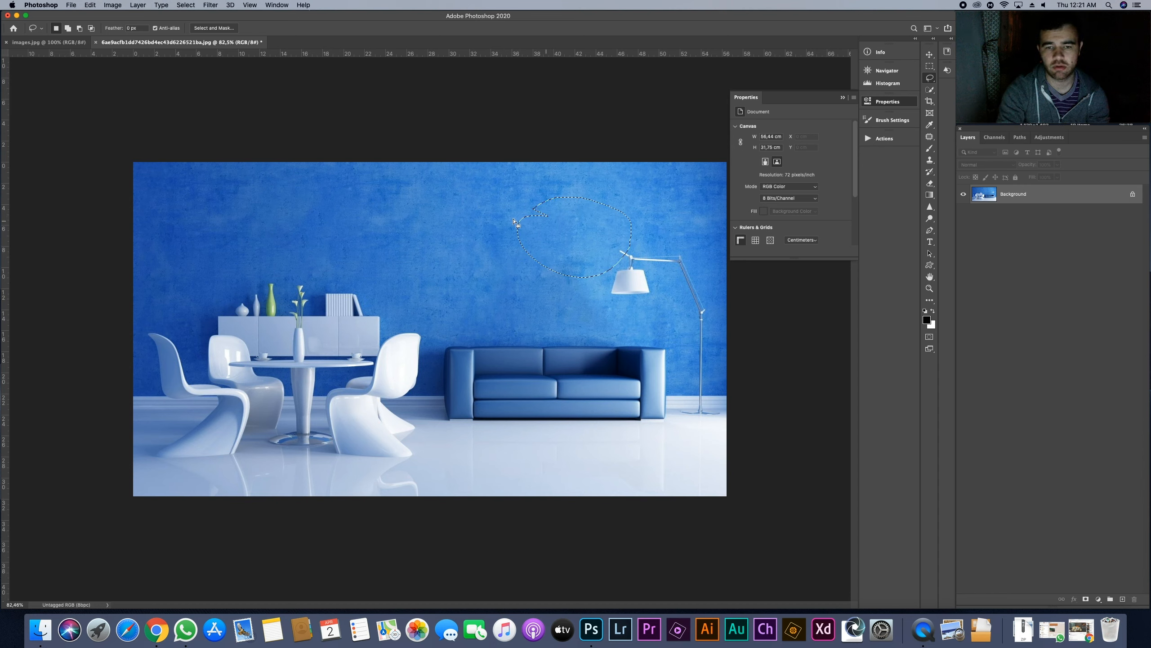
mouse_move(599, 238)
mouse_down()
mouse_move(529, 234)
mouse_move(548, 226)
mouse_move(524, 250)
mouse_move(535, 250)
mouse_move(465, 266)
mouse_move(579, 243)
mouse_move(608, 187)
mouse_move(279, 215)
mouse_move(551, 252)
mouse_up()
click(930, 150)
mouse_move(513, 225)
mouse_down()
mouse_move(483, 232)
mouse_move(513, 250)
mouse_move(578, 252)
mouse_move(598, 274)
mouse_move(596, 287)
mouse_move(556, 293)
mouse_move(527, 284)
mouse_move(625, 266)
mouse_move(607, 251)
mouse_move(513, 261)
mouse_up()
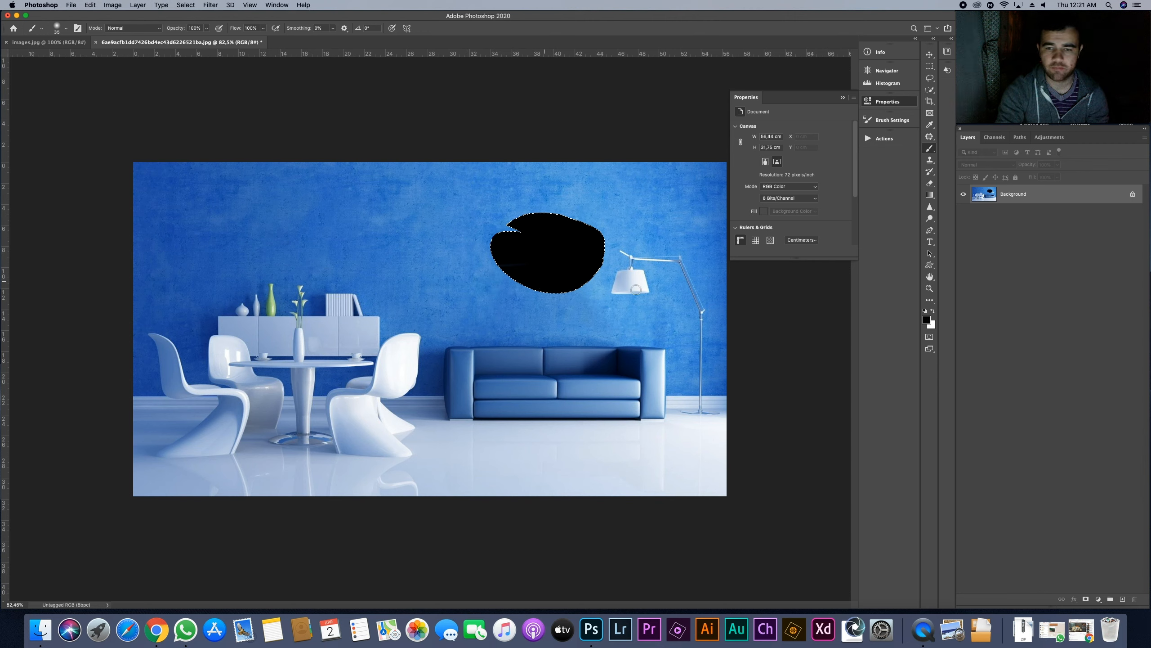
Apply a Gaussian Blur with a 1000-pixel radius to the black selected area, and undo both the blur and the black paint.
click(211, 5)
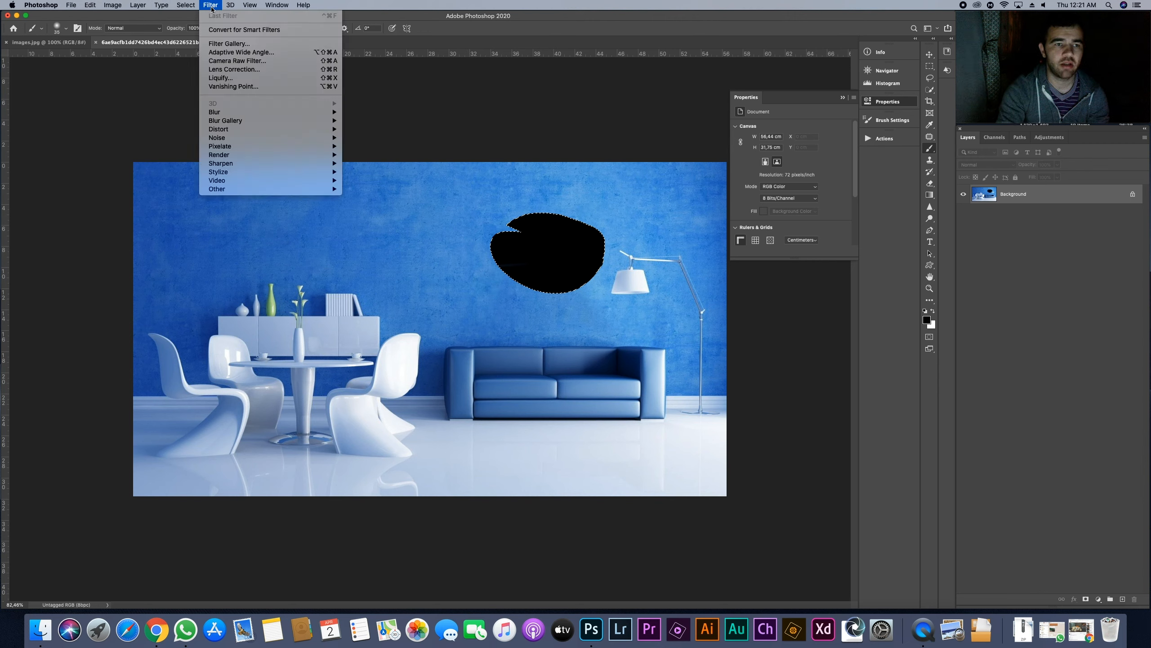
mouse_move(250, 113)
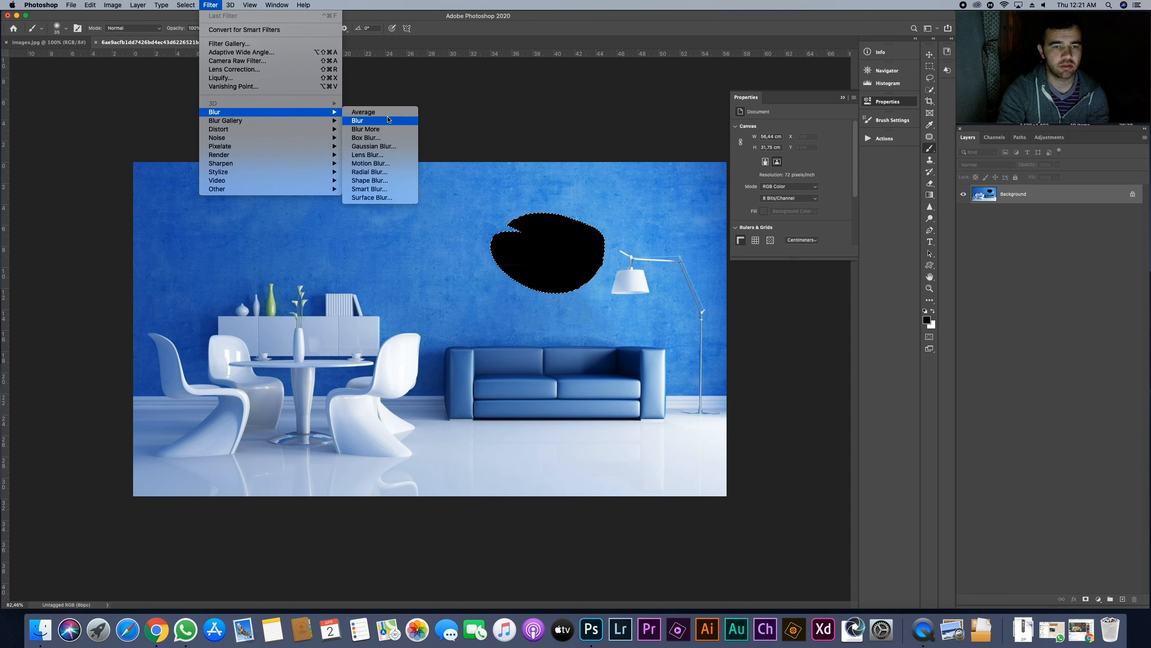
click(388, 146)
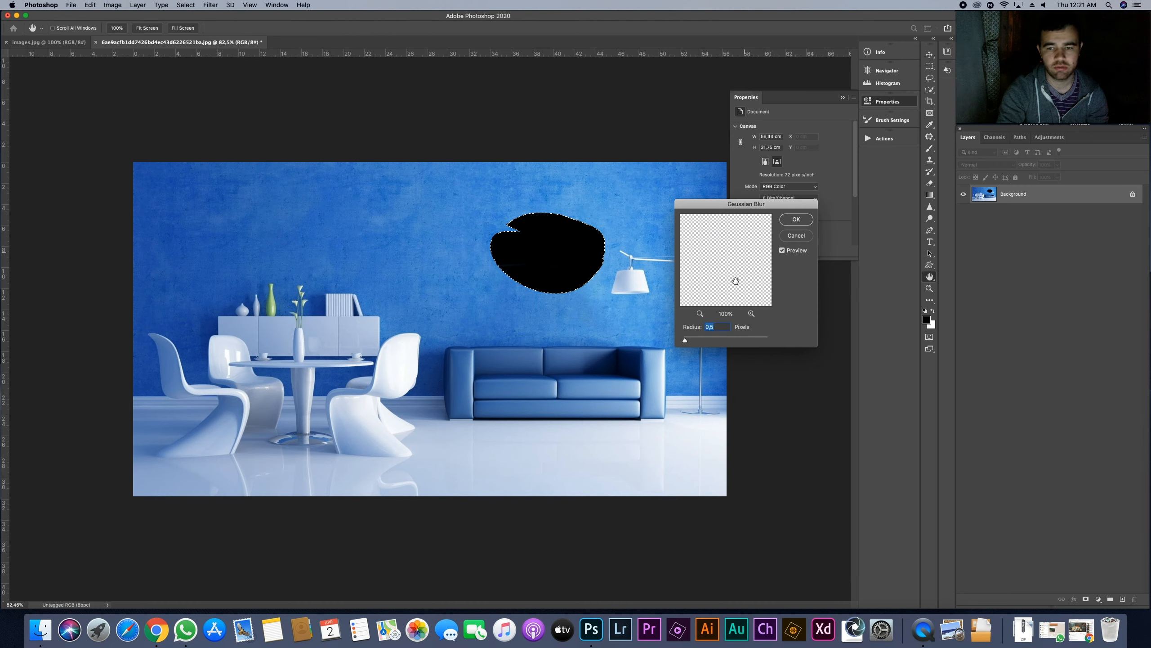
drag(685, 340, 769, 340)
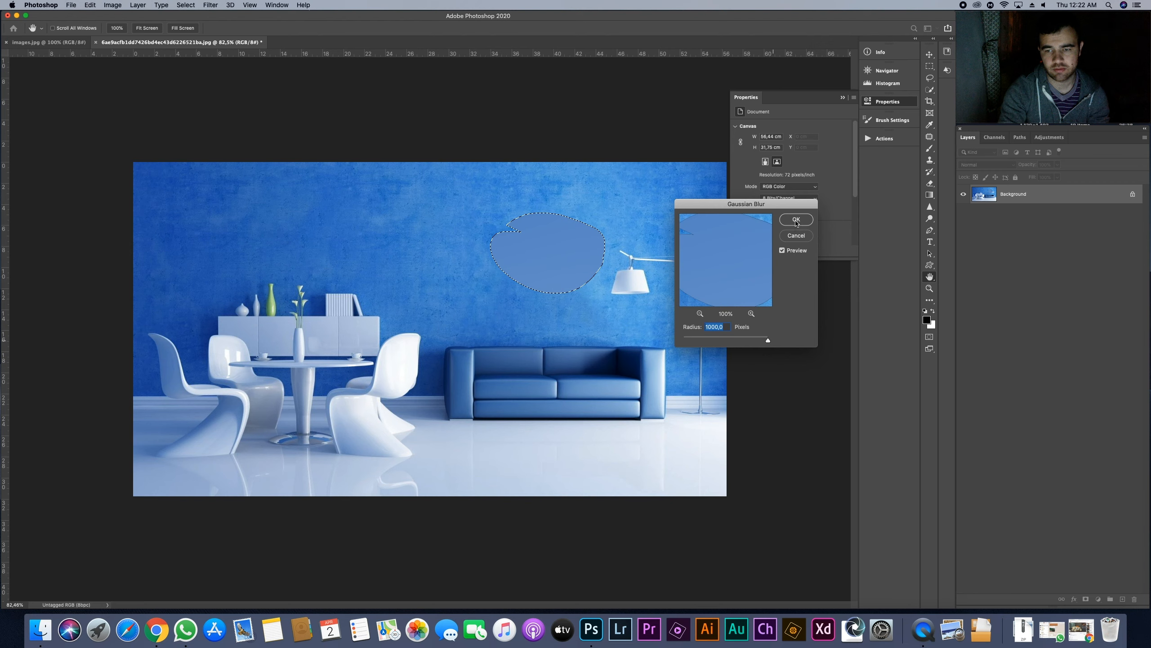
key(Return)
key(super+z)
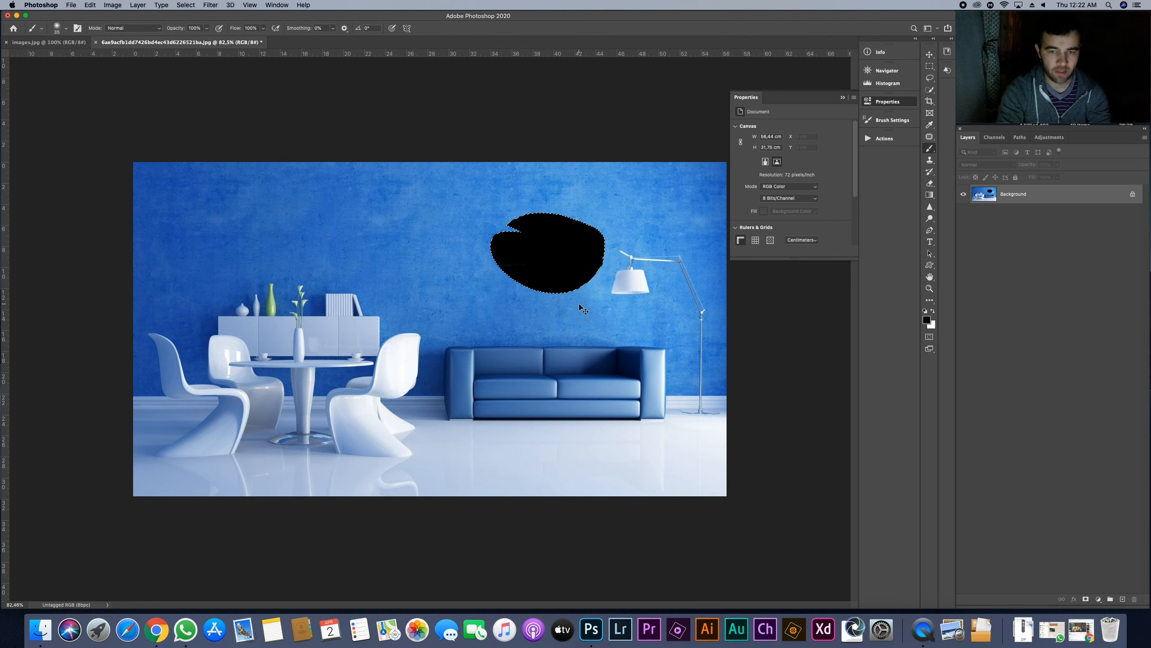
key(super+shift+z)
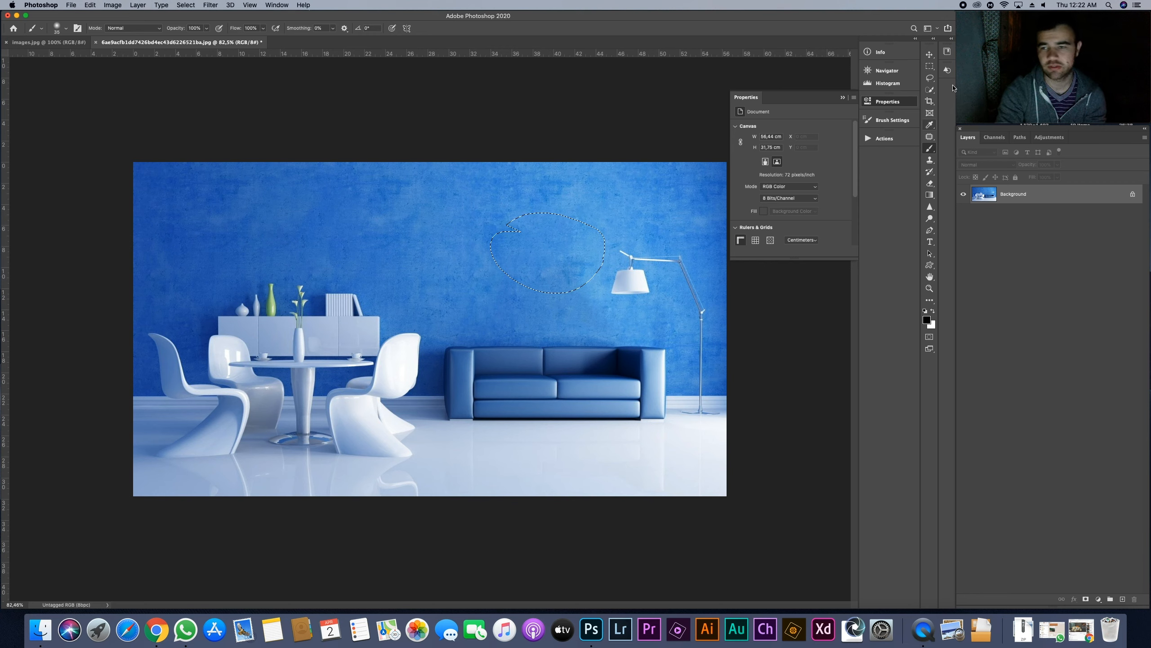
Draw a straight-edged selection across the wall, spanning the areas above the dining table and the sofa, with the Polygonal Lasso tool.
click(930, 80)
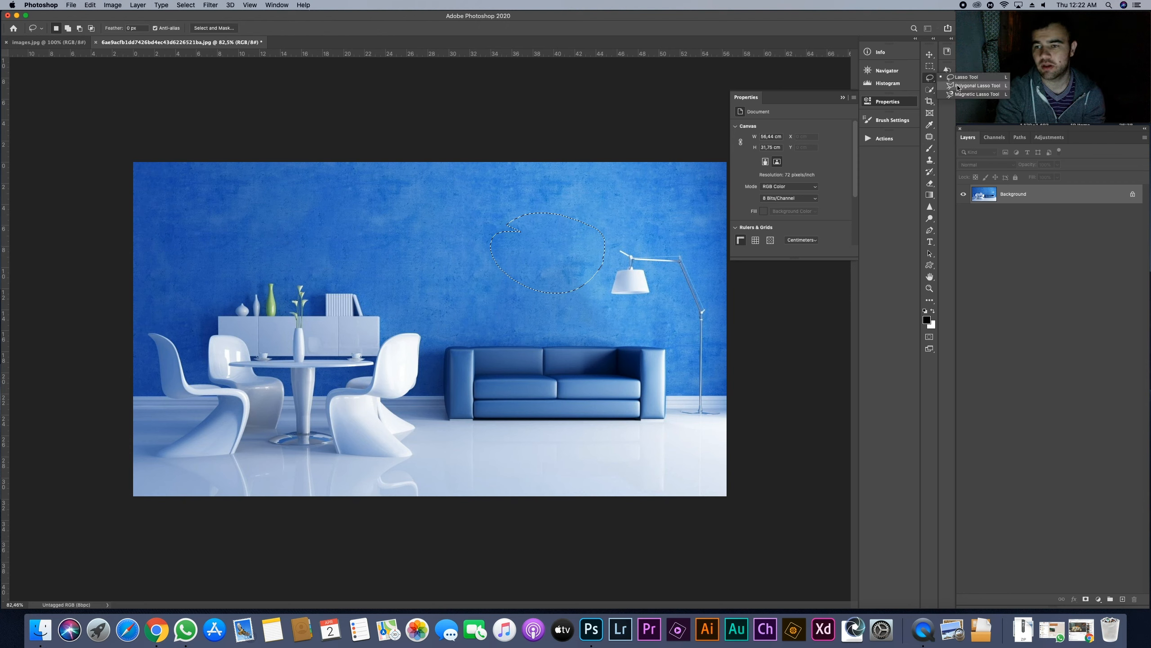
click(952, 83)
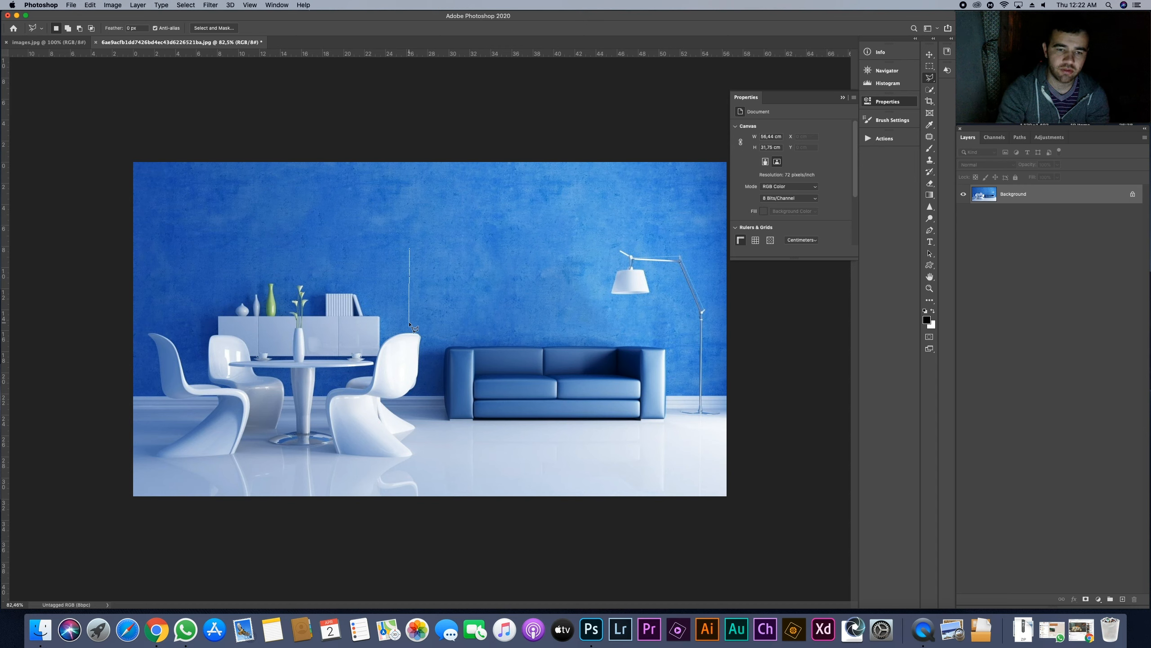
mouse_move(410, 324)
mouse_down()
mouse_move(606, 326)
mouse_move(607, 188)
mouse_move(408, 198)
mouse_up()
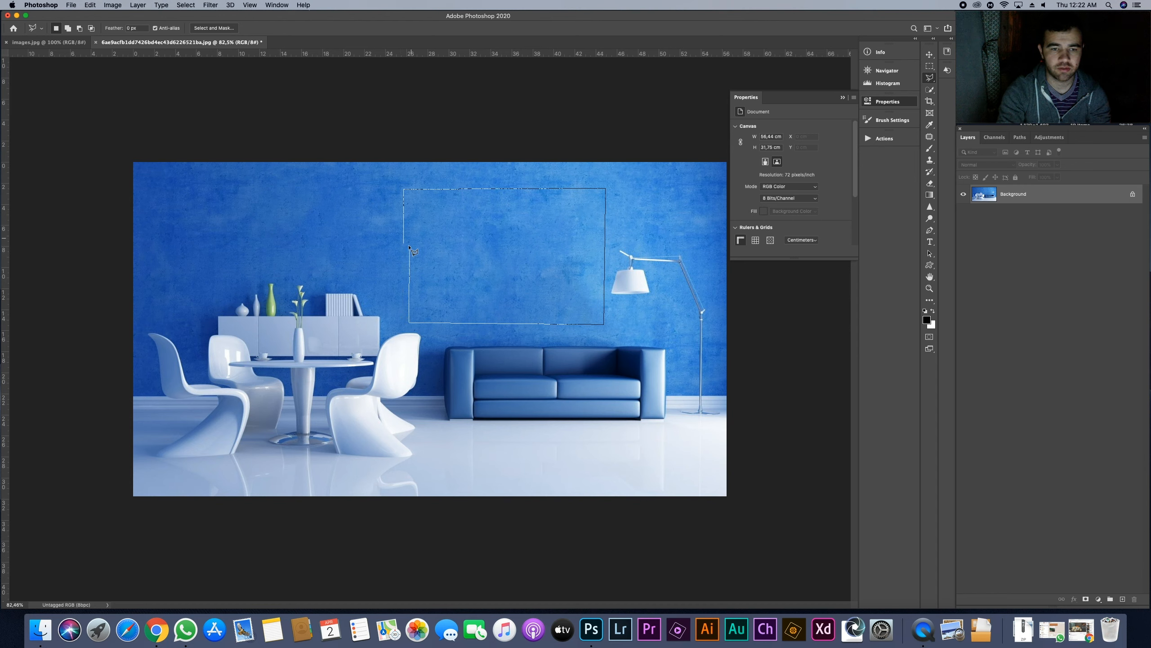
click(403, 302)
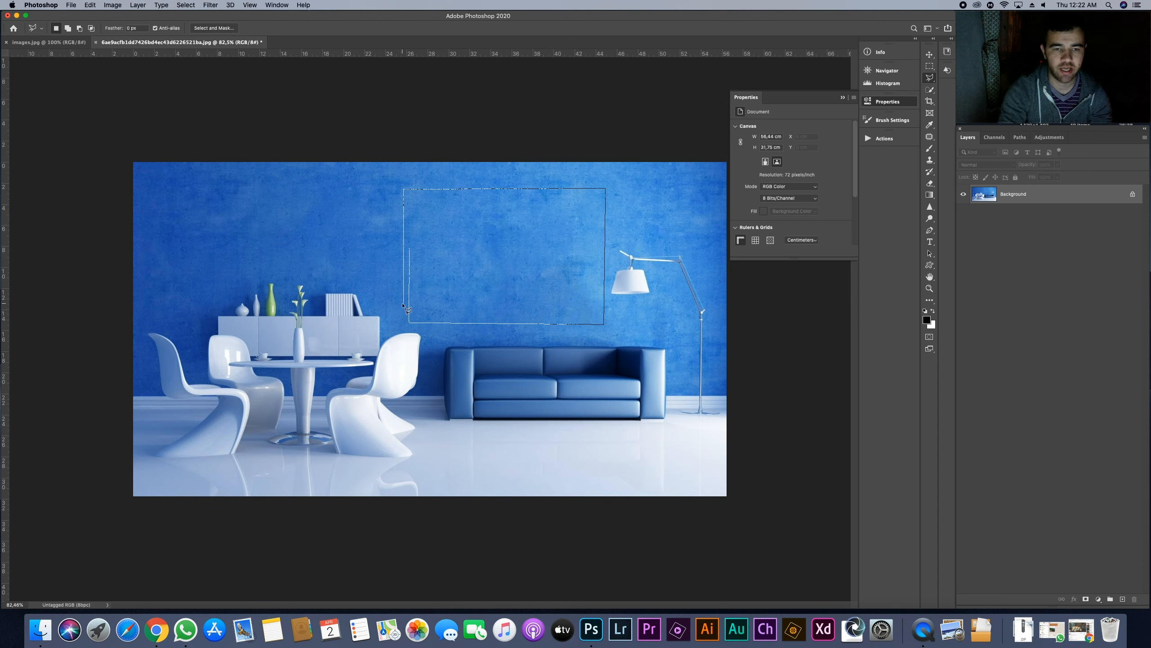
click(341, 301)
click(340, 190)
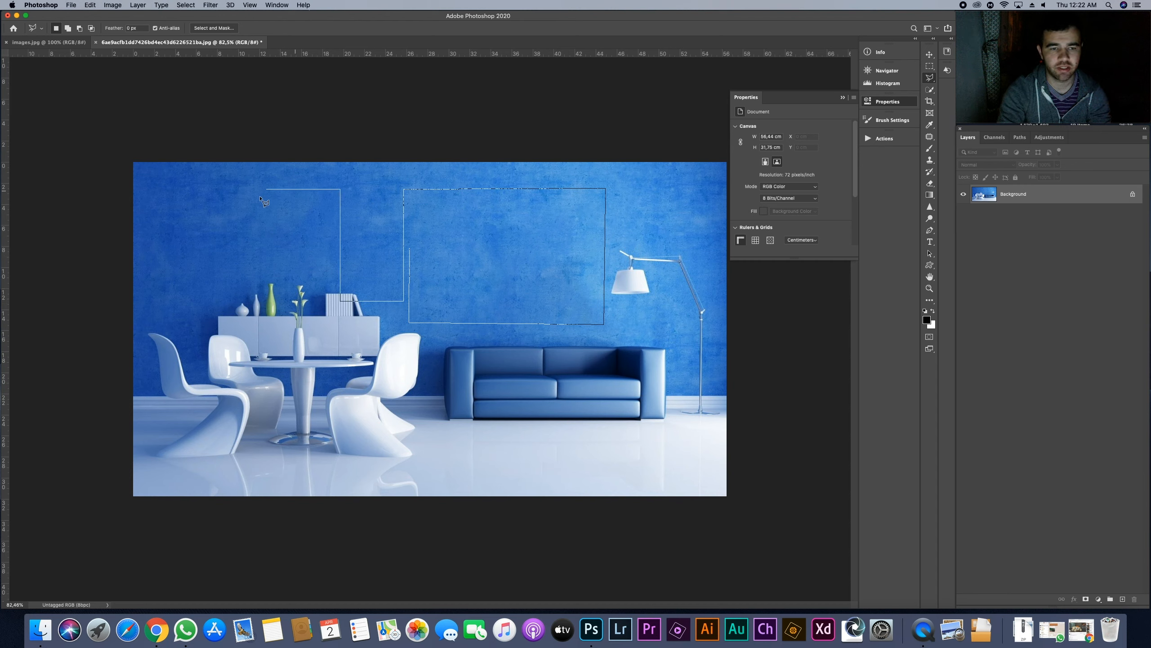
click(188, 200)
click(168, 334)
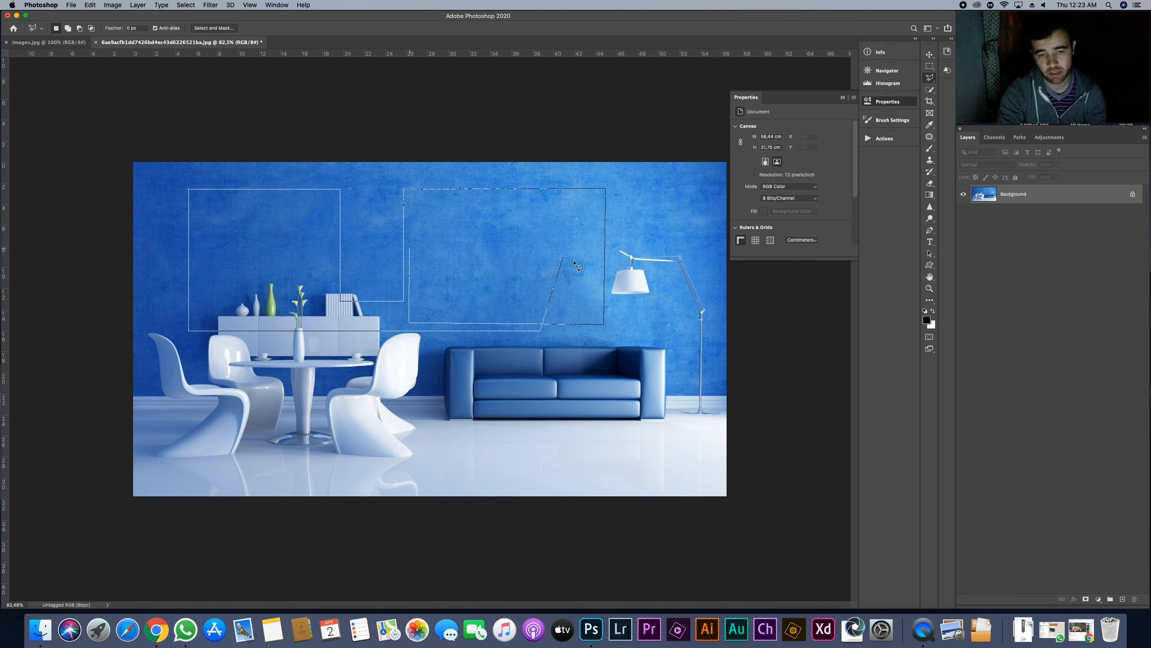
click(541, 323)
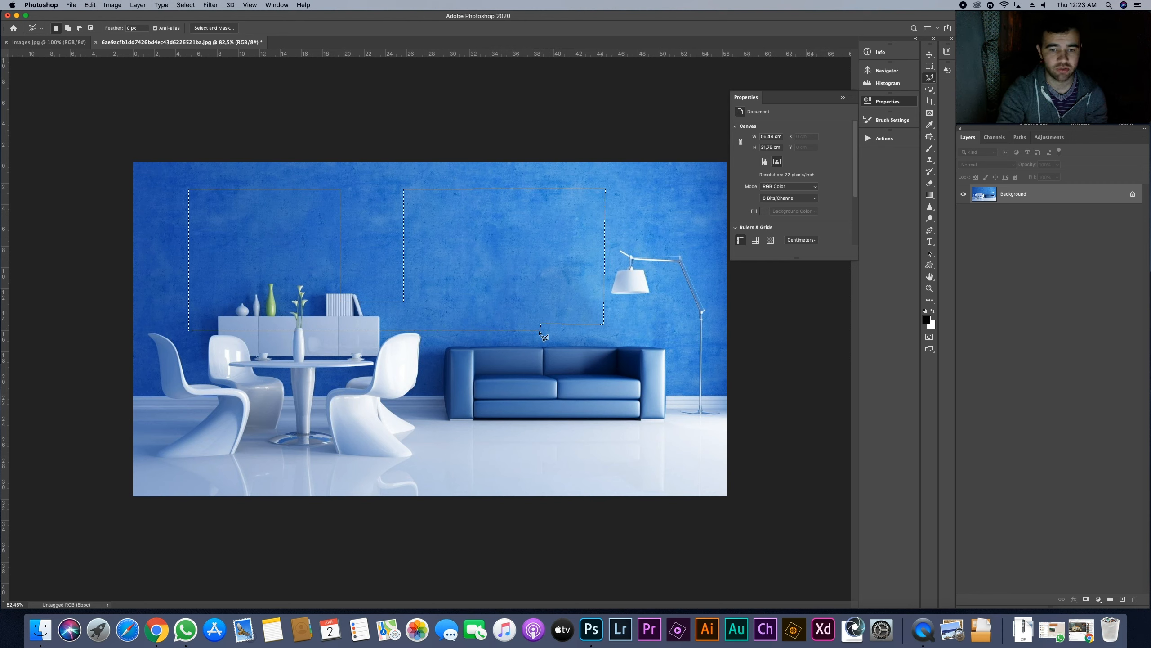
click(658, 197)
click(618, 198)
click(640, 205)
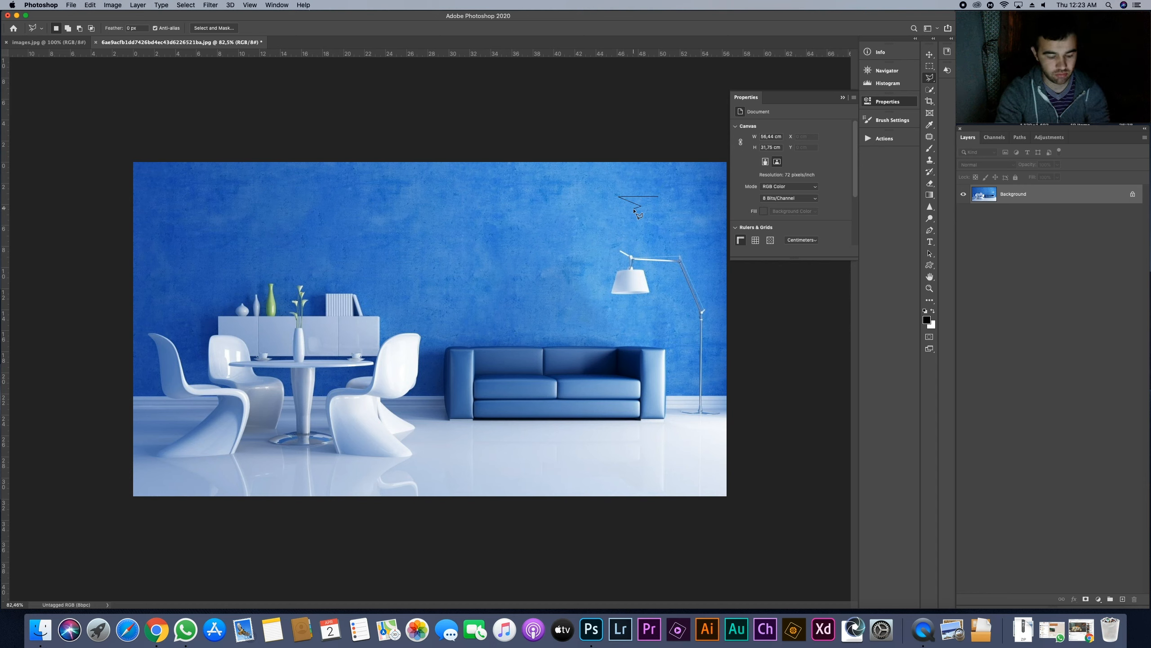
key(Escape)
Duplicate the Background layer, undo that, and step back through the earlier edits until the pendant lamps and four picture frames are restored.
key(super+d)
drag(1109, 193, 1118, 596)
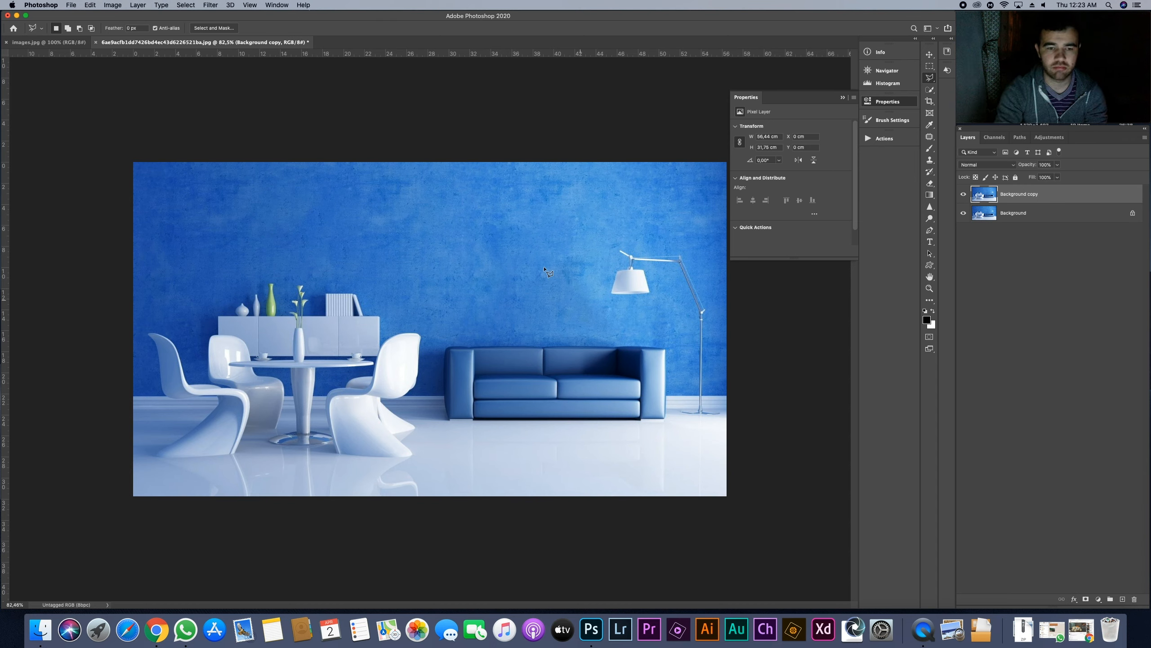
key(super+z)
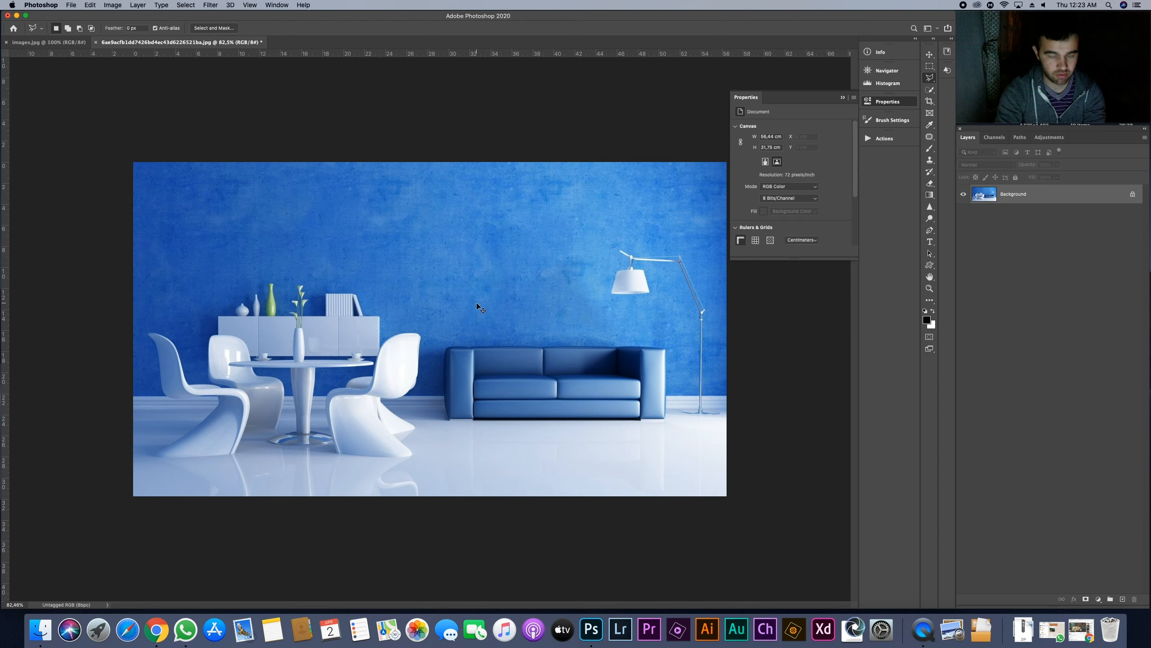
key(super+z)
key(super+z)
key(super+z)
key(super+z)
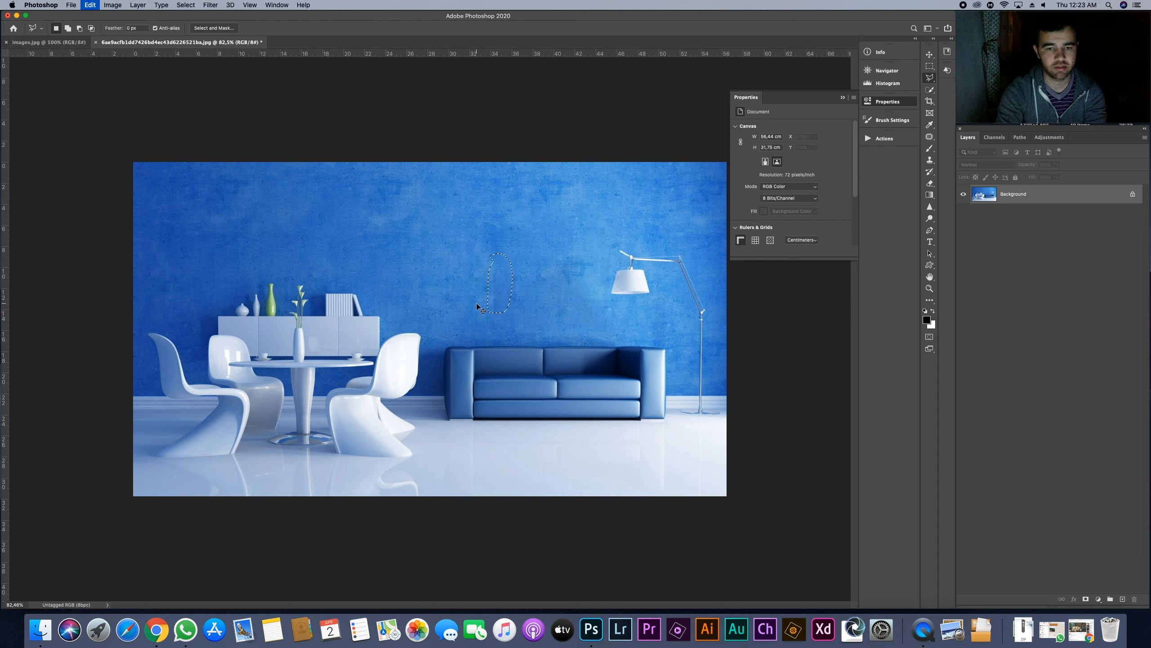
key(super+z)
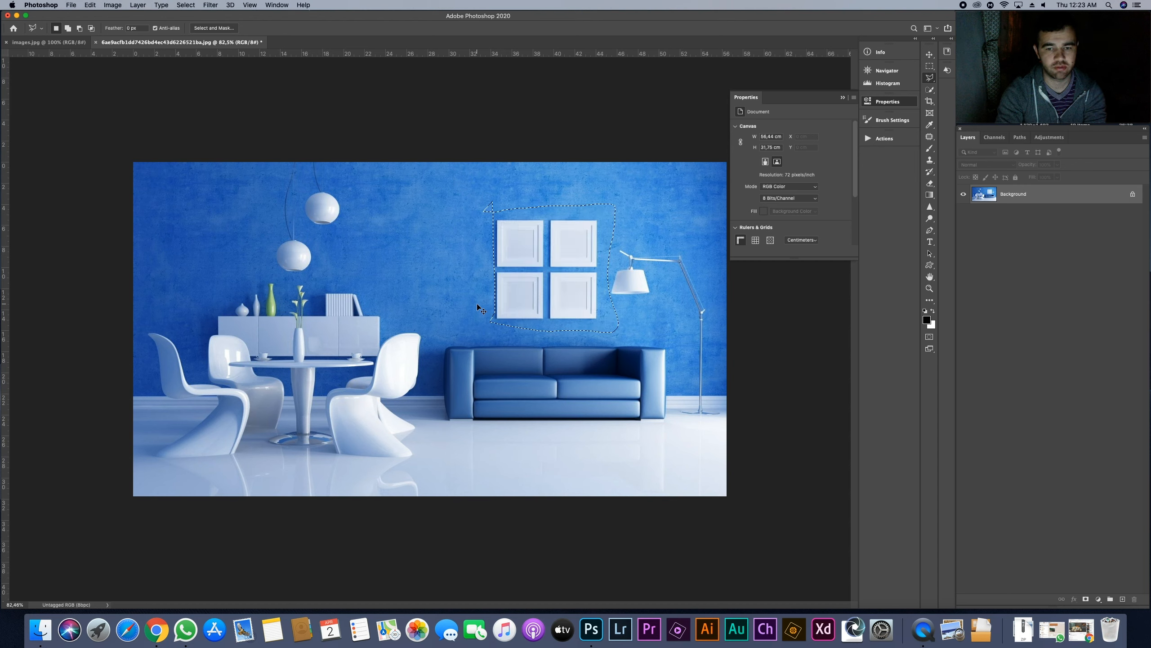
Duplicate the Background layer and outline the four picture frames above the sofa with a polygonal selection.
drag(1045, 196, 1123, 598)
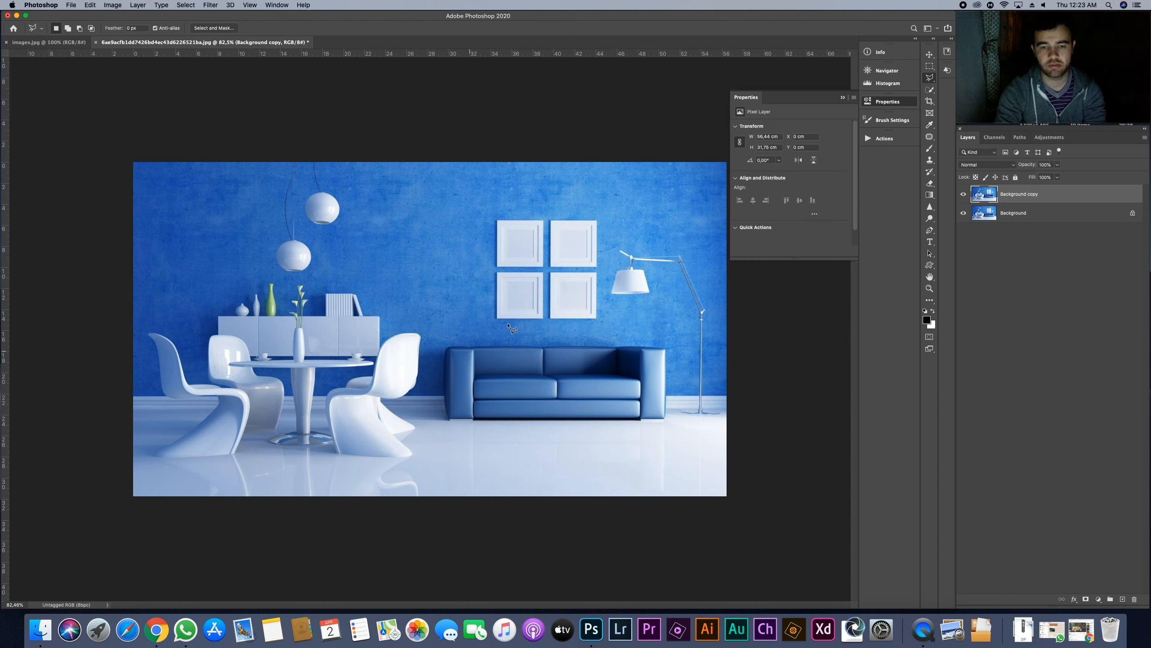
click(484, 204)
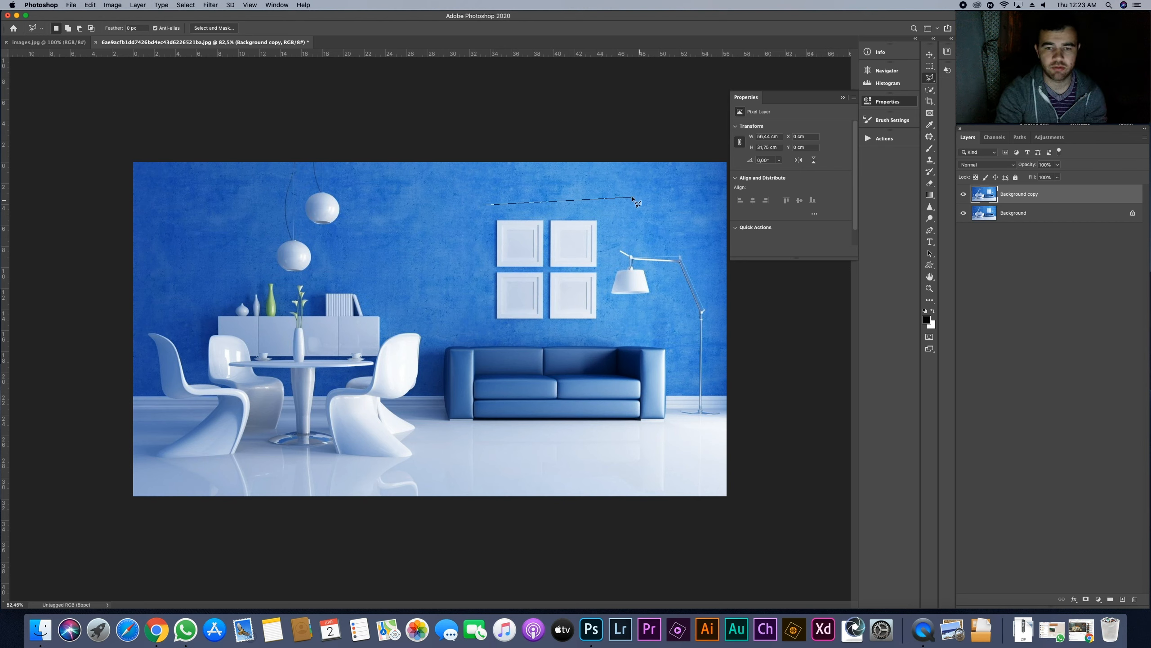
click(611, 205)
click(604, 327)
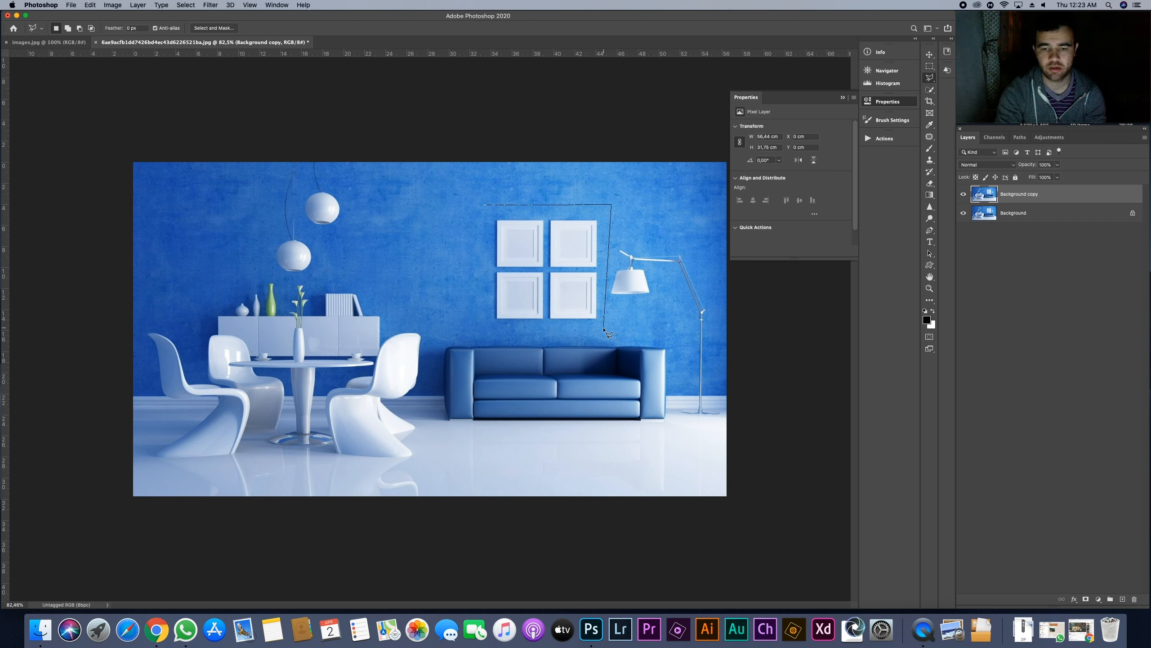
click(475, 331)
click(484, 205)
Remove the selected picture frames with a Content-Aware fill in Normal mode at 100% opacity.
right_click(561, 233)
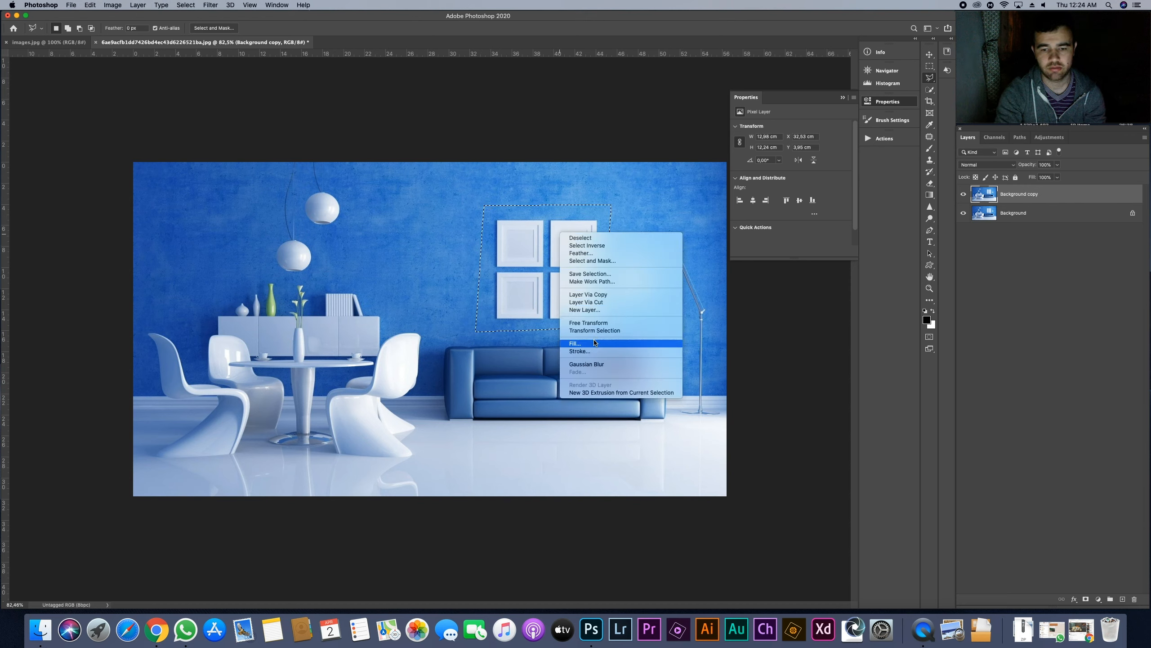
click(575, 343)
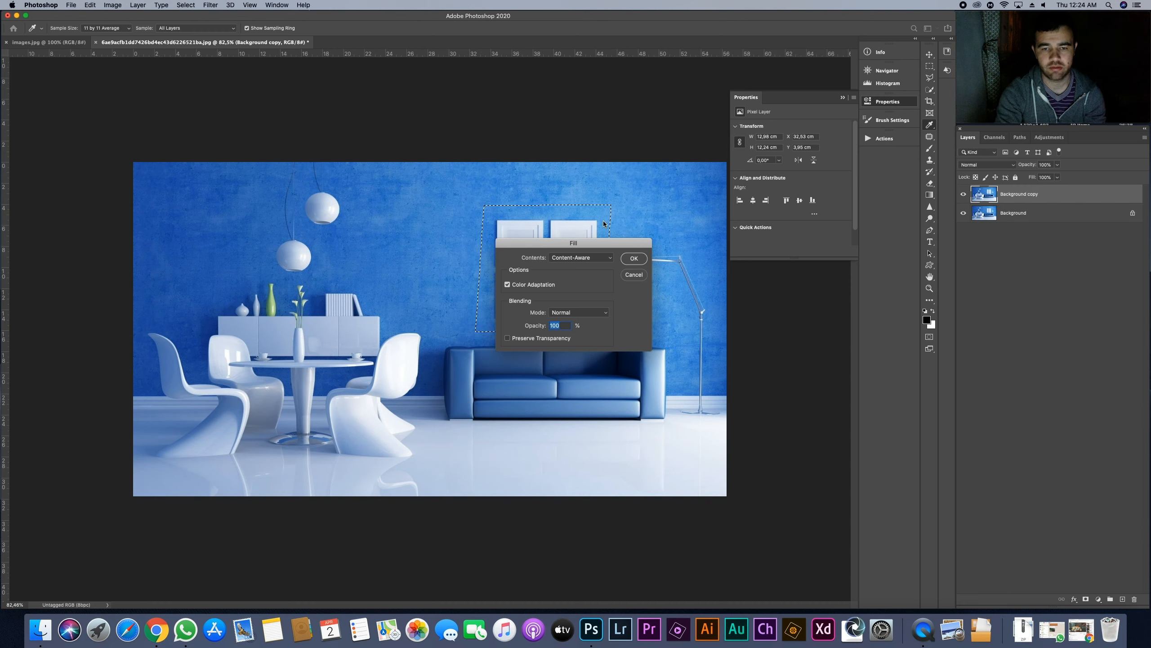
click(633, 258)
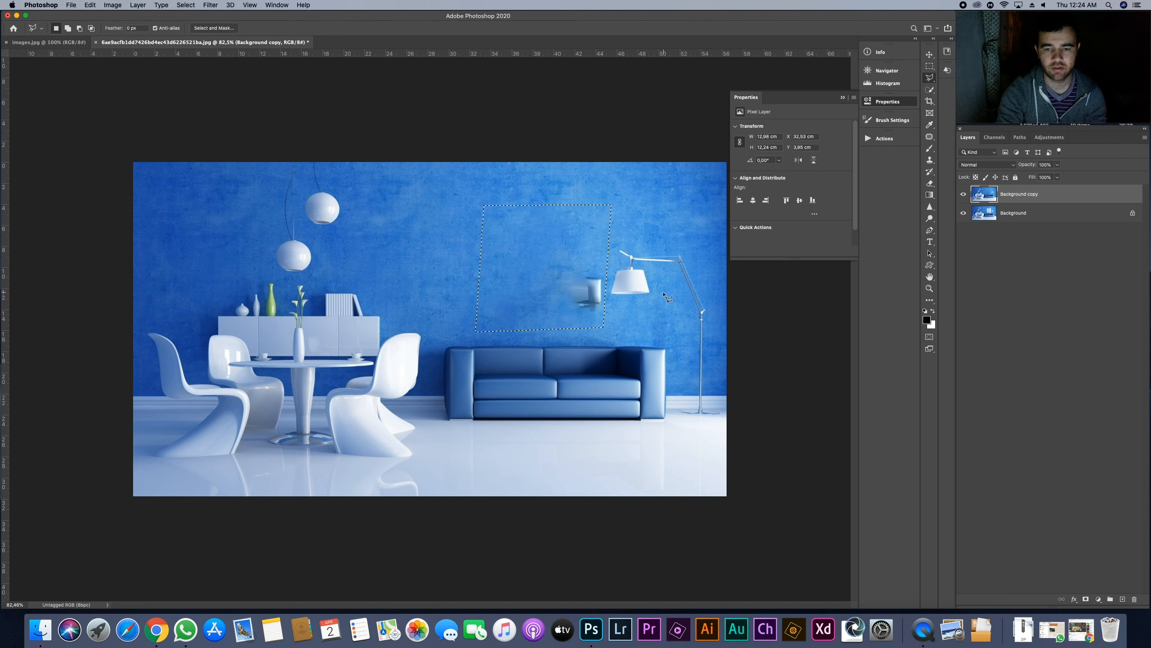
Outline the leftover patch on the wall beside the lampshade with the Polygonal Lasso and blend it with a Content-Aware fill.
click(621, 303)
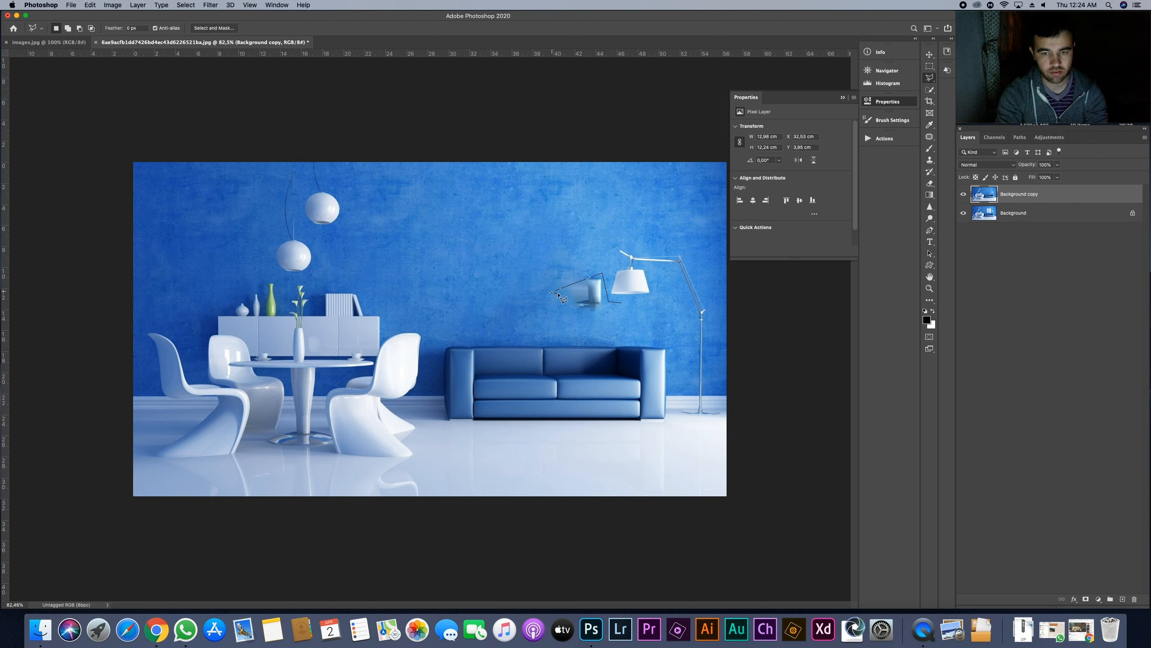
click(545, 303)
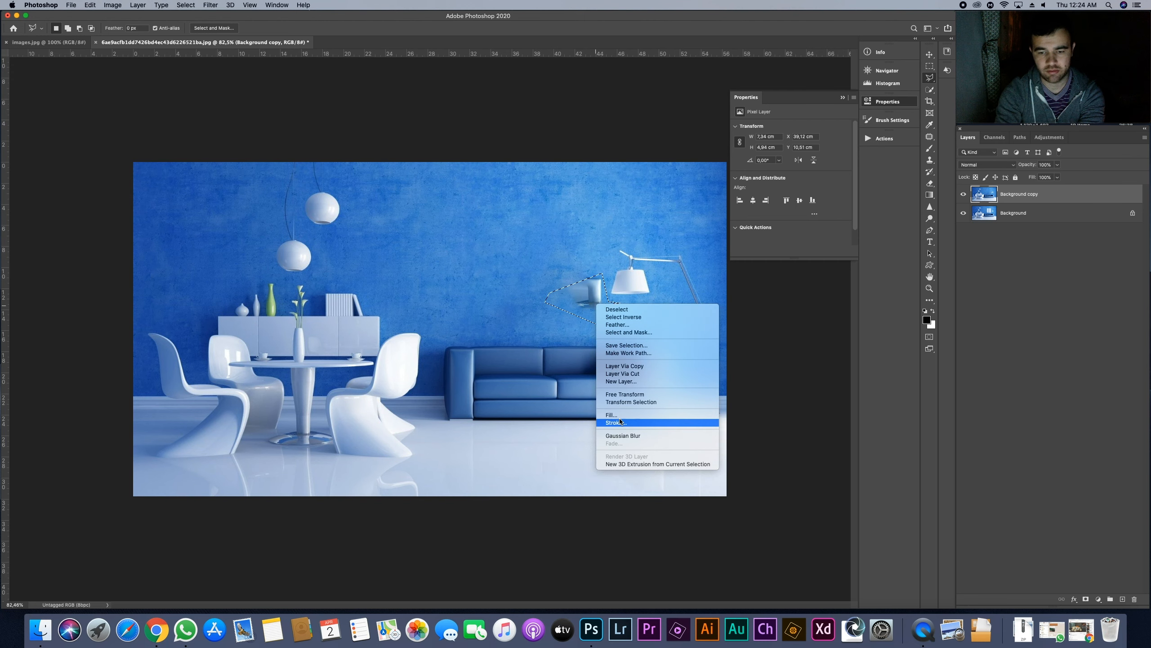
key(Escape)
key(shift+BackSpace)
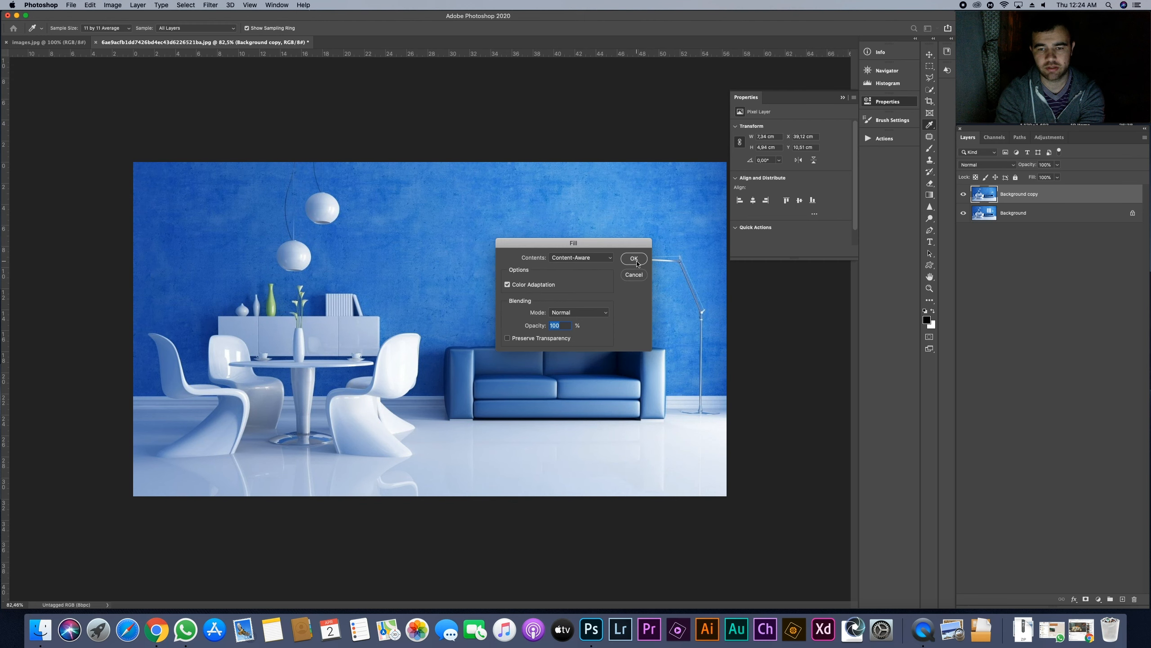
click(637, 325)
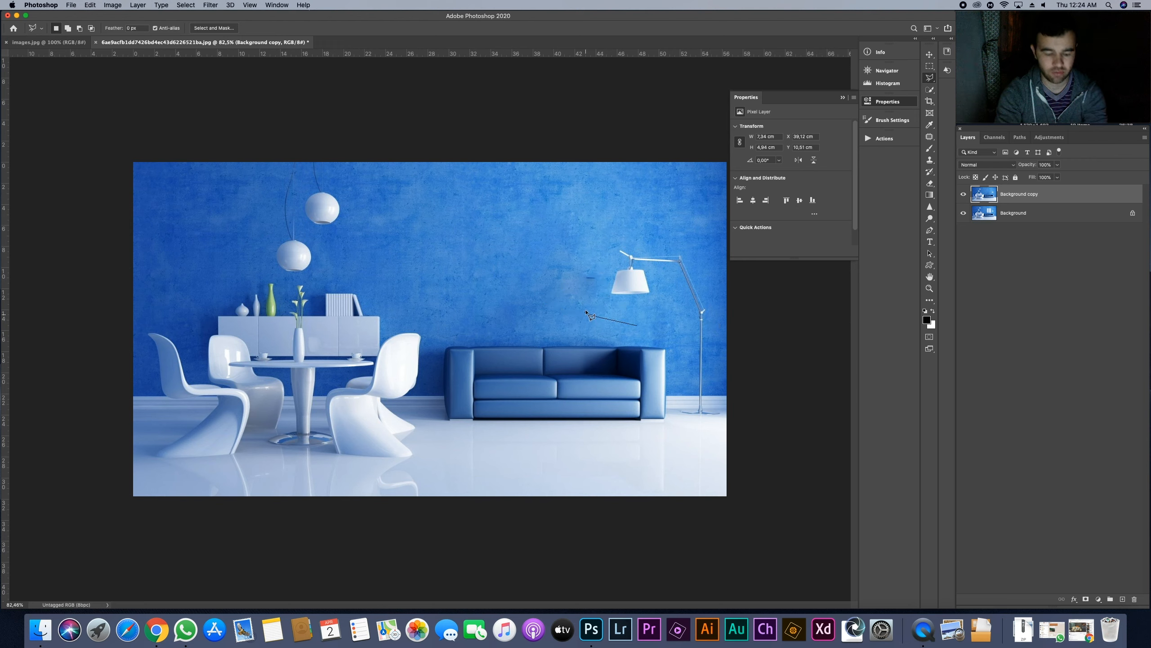
Undo the selections and Content-Aware fills on the duplicate layer to bring back the four picture frames.
click(623, 323)
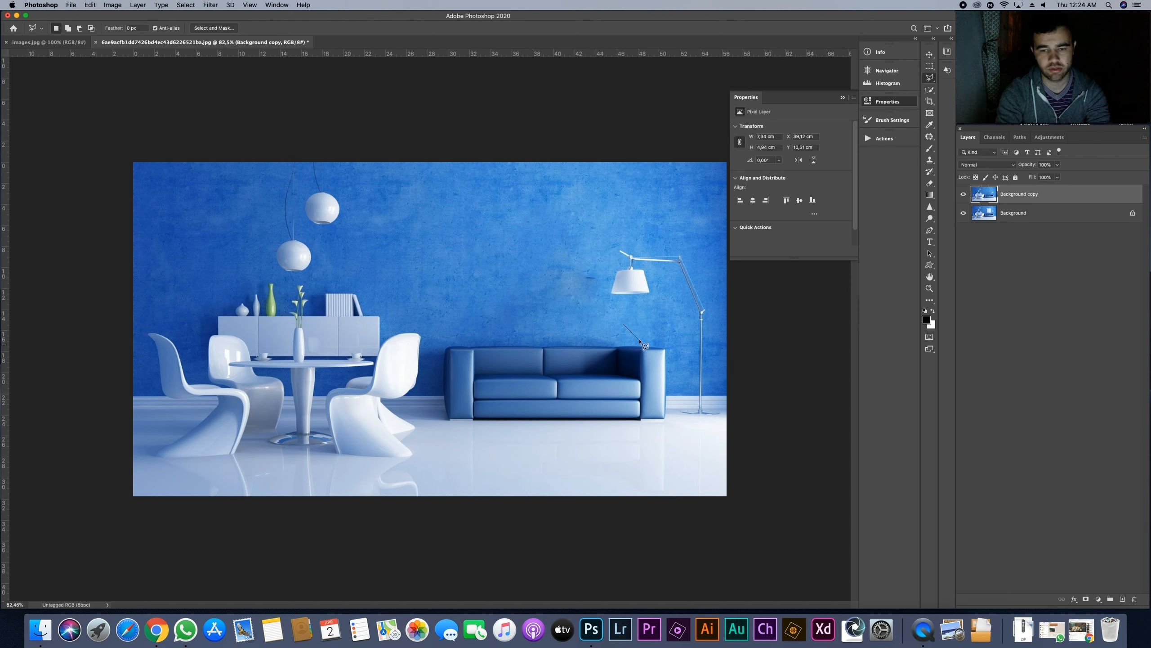
key(super+z)
key(super+z)
key(super+z)
key(super+z)
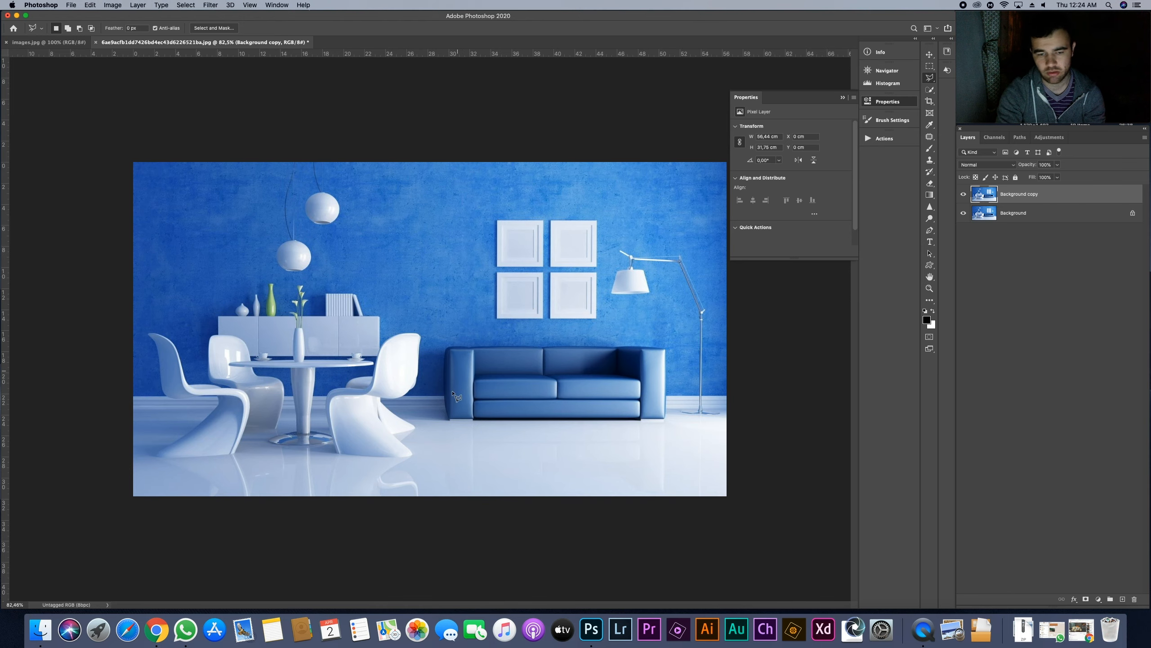
Select the sofa's left seat cushion by tracing its edges with the Polygonal Lasso tool.
scroll(501, 402, up, 5)
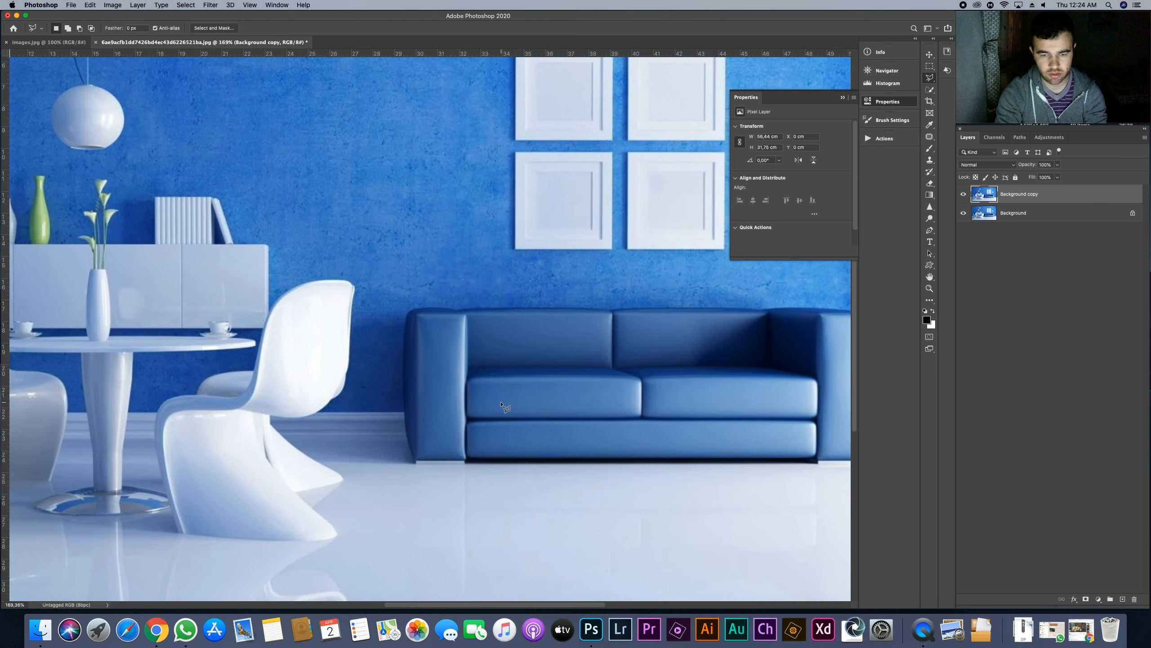
click(452, 371)
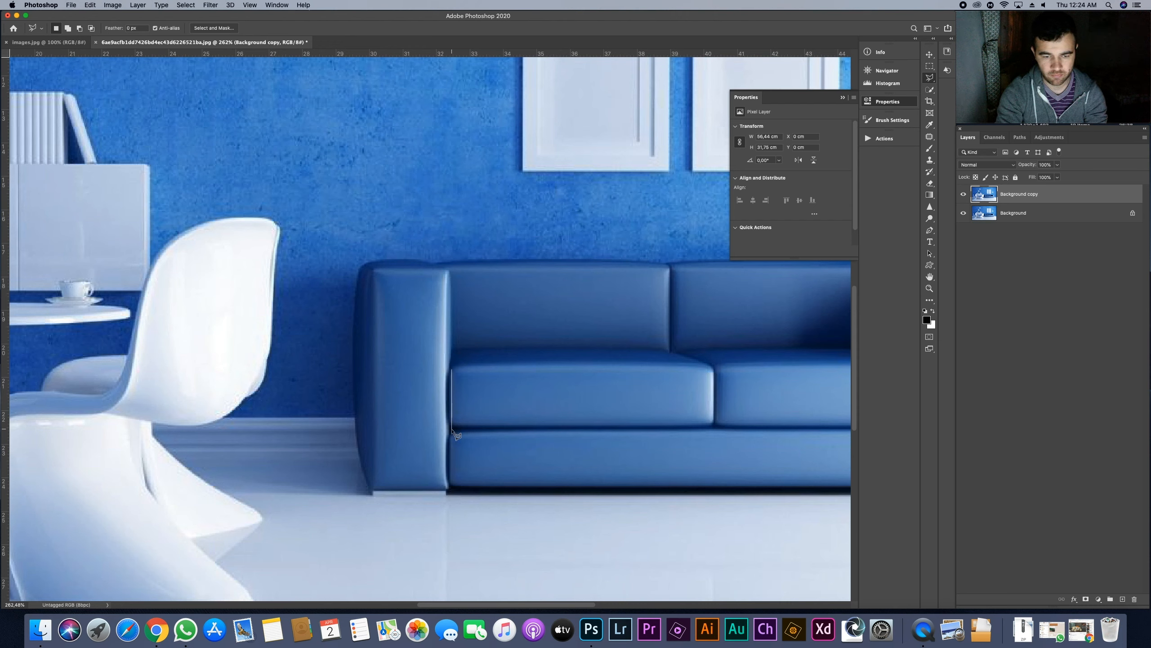
click(452, 427)
click(715, 426)
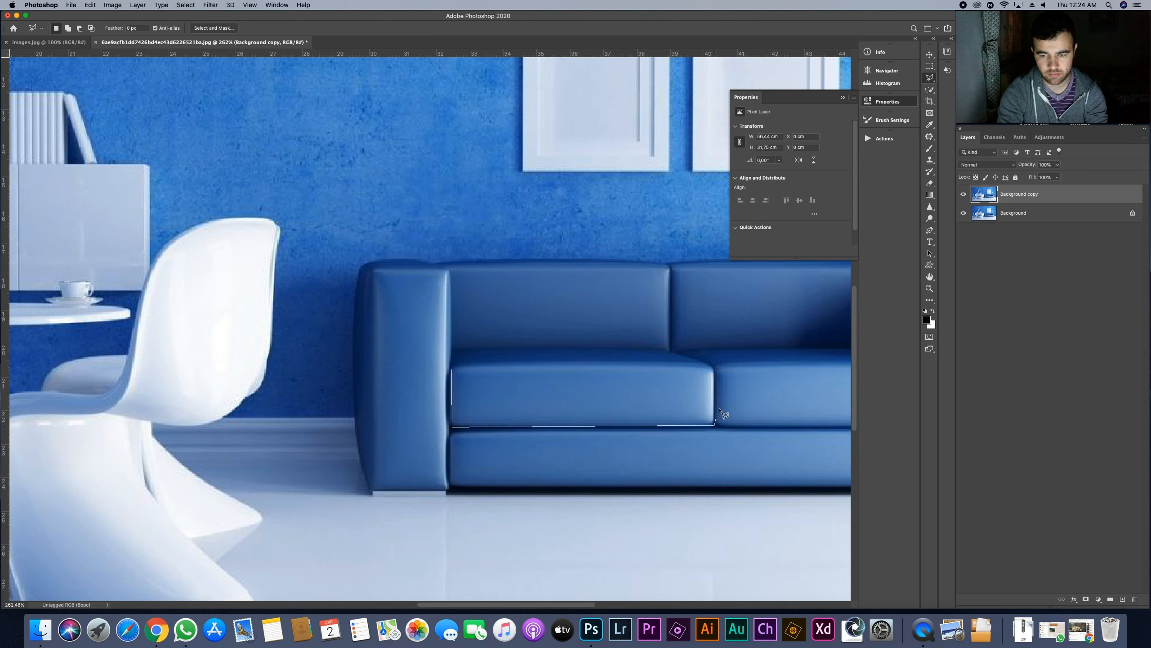
click(715, 368)
click(646, 349)
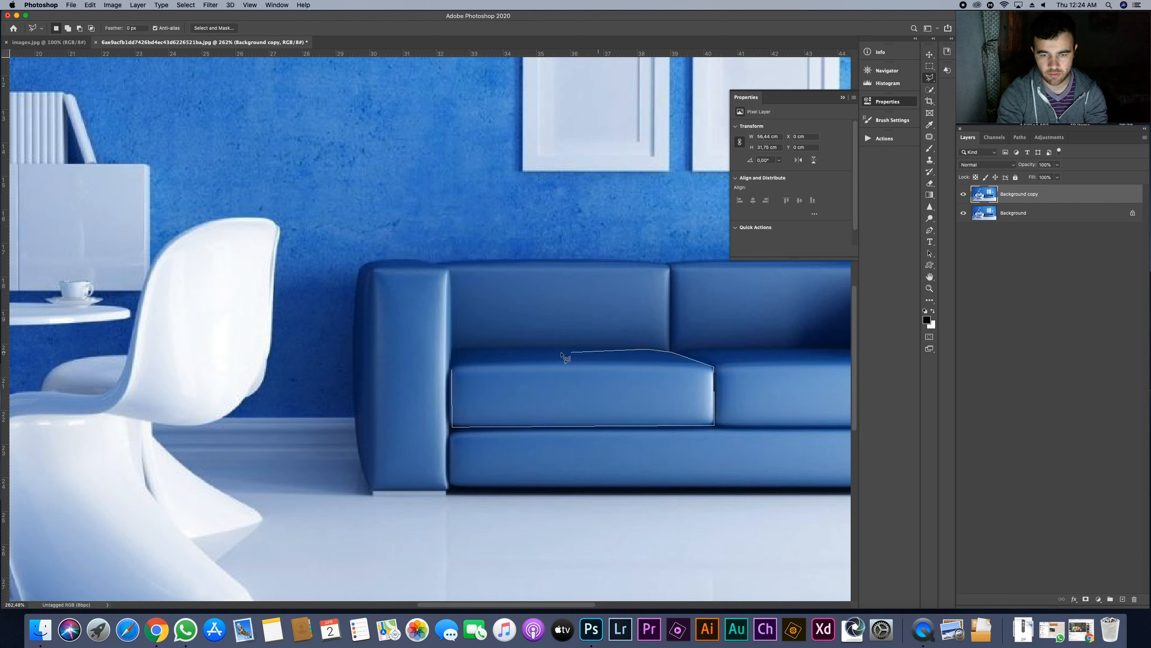
click(455, 353)
click(456, 386)
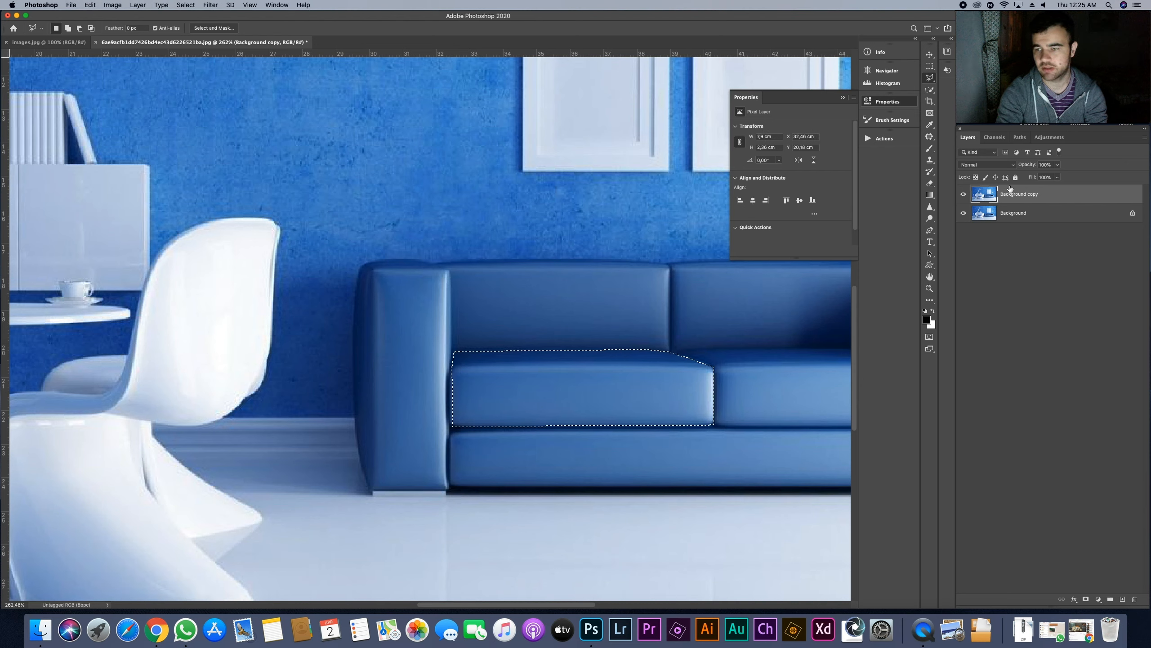
Recolor the selected cushion red with a Hue/Saturation adjustment layer set to Hue +149, Saturation +41 and Lightness -7.
click(1048, 138)
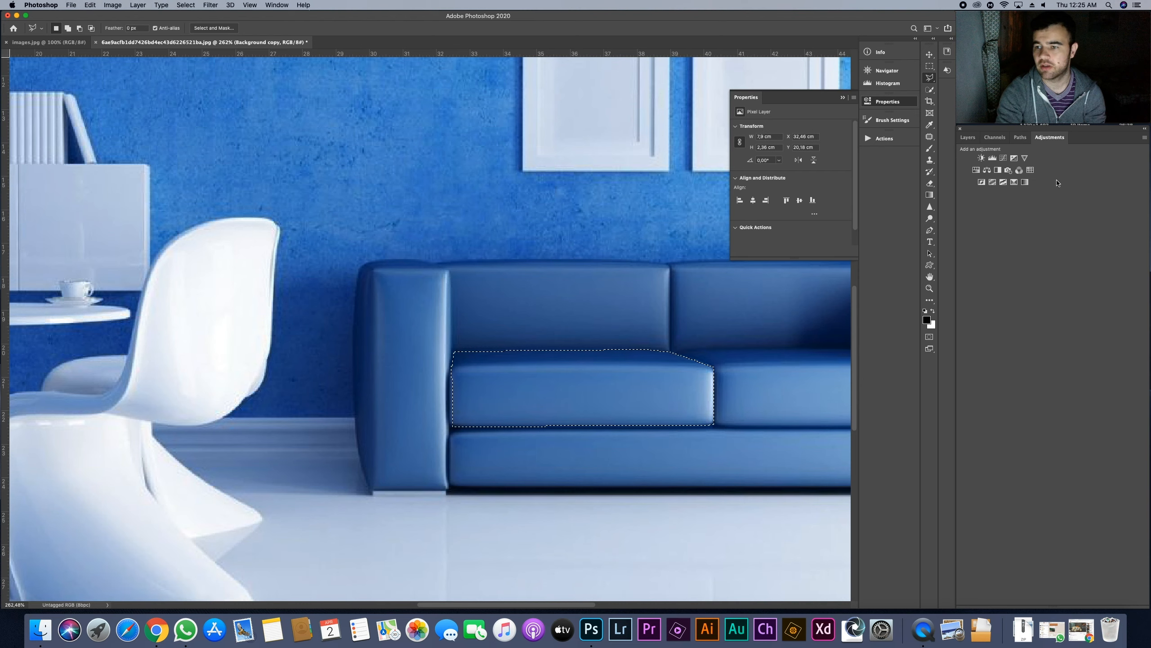
click(976, 171)
drag(791, 161, 838, 164)
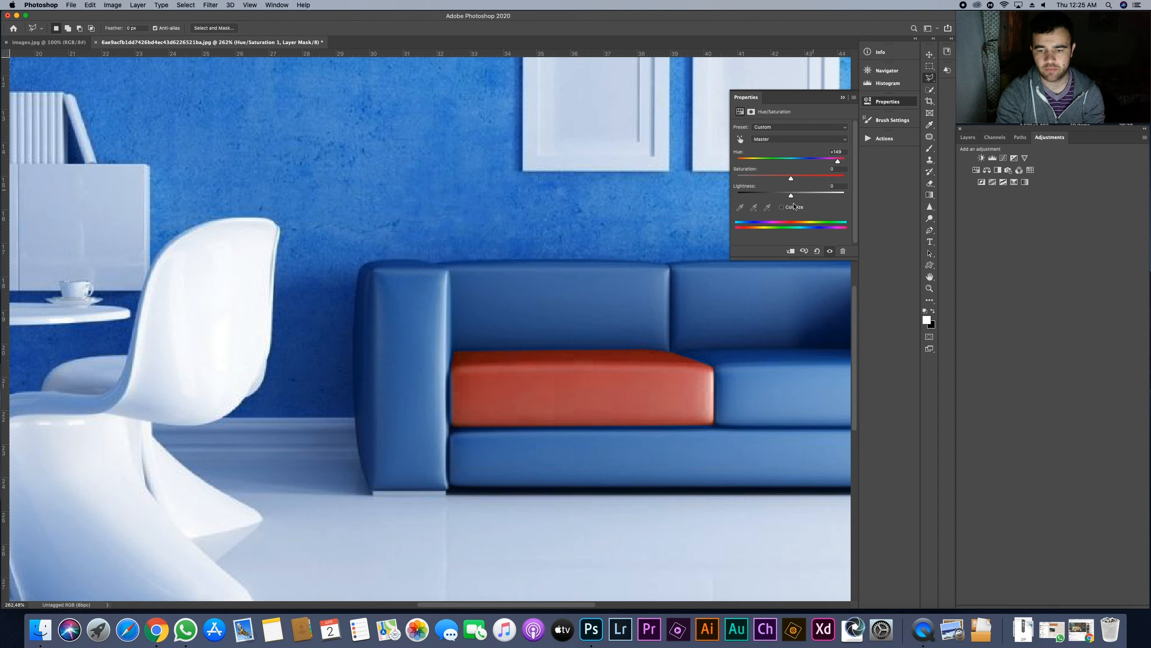
drag(795, 200, 813, 182)
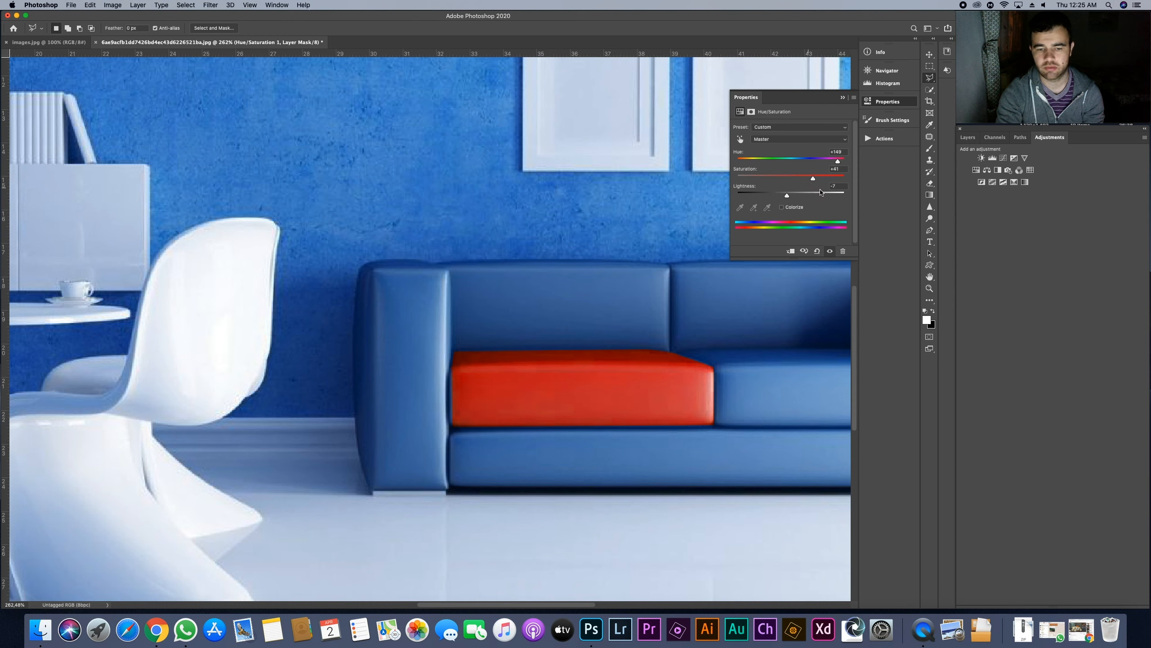
click(843, 97)
click(968, 137)
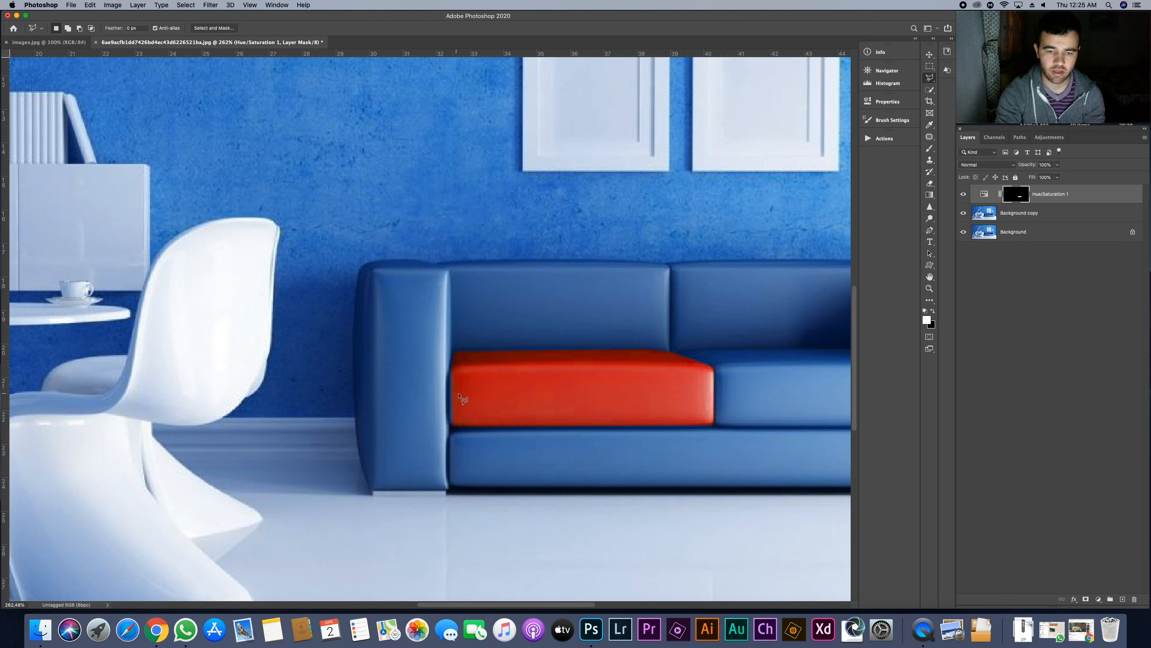
Shrink the Brush tip and touch up the Hue/Saturation mask in white along the red cushion's left edge.
key(b)
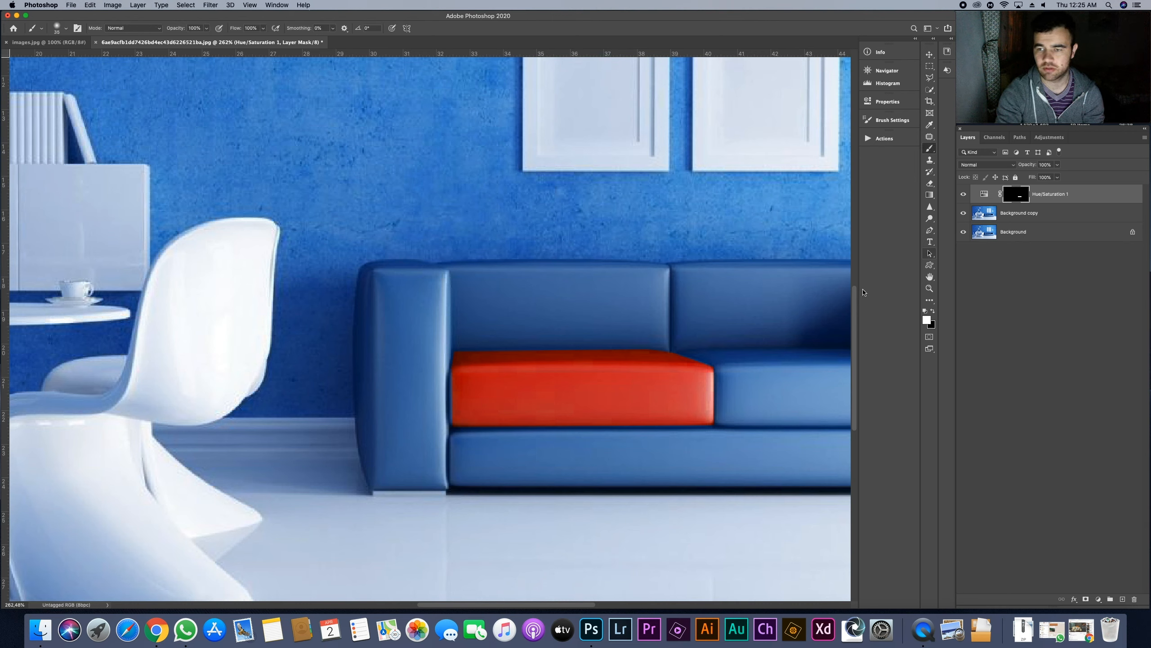
key(bracketleft)
key(bracketleft)
key(bracketleft)
key(bracketleft)
key(bracketleft)
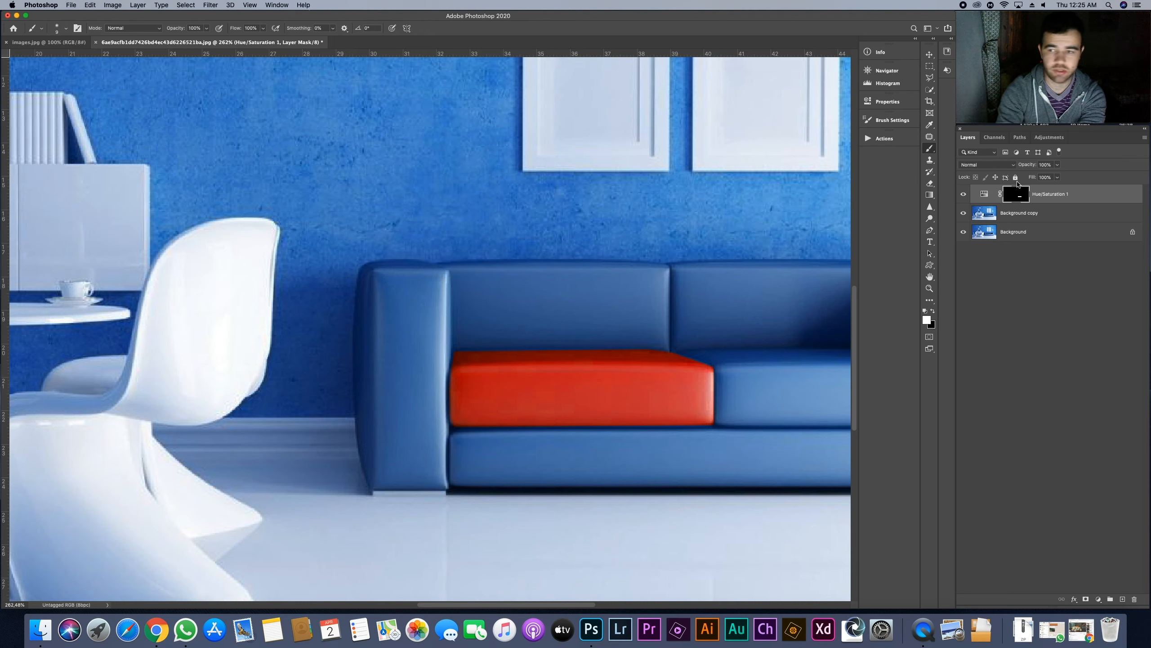
Try a feather of 0.8 px on the Polygonal Lasso tool and reset it to 0 px.
click(930, 79)
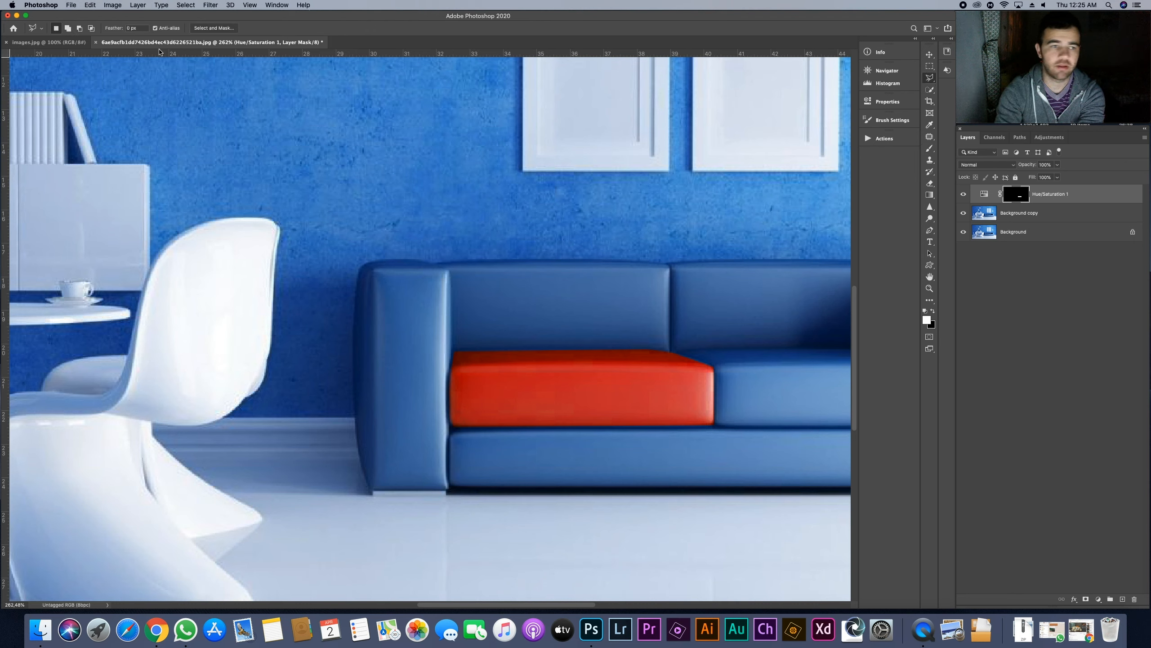
drag(113, 30, 116, 31)
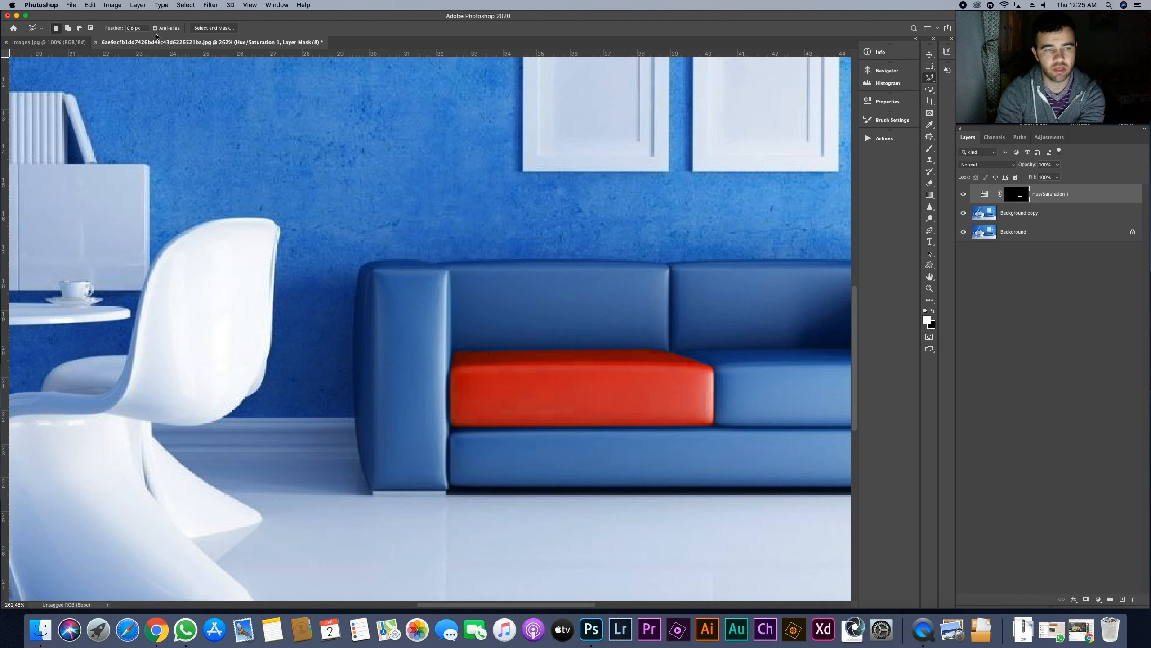
drag(114, 30, 99, 33)
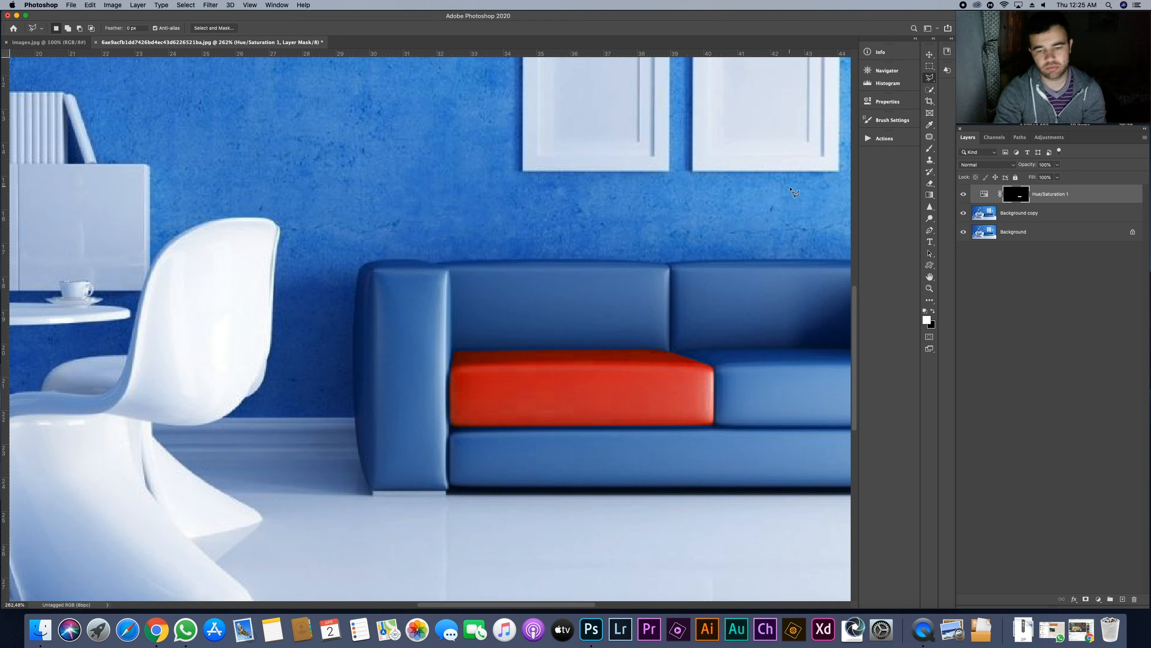
Activate the Brush for the Hue/Saturation mask and swap the foreground and background colours between white and black, ending on black.
click(929, 150)
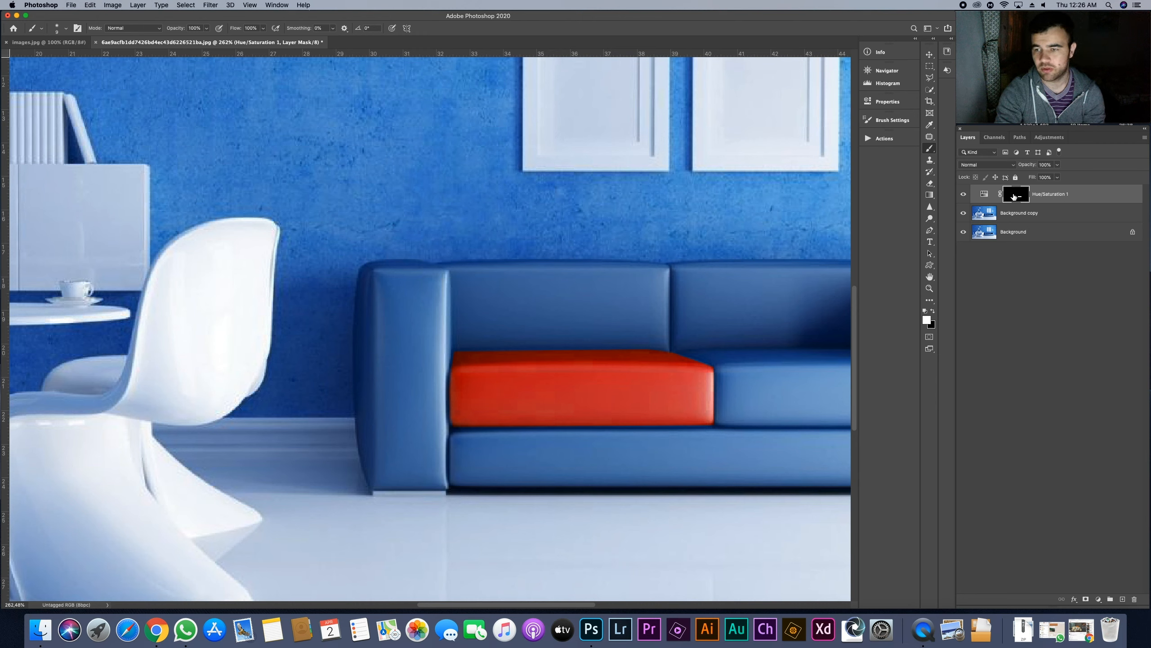
click(935, 312)
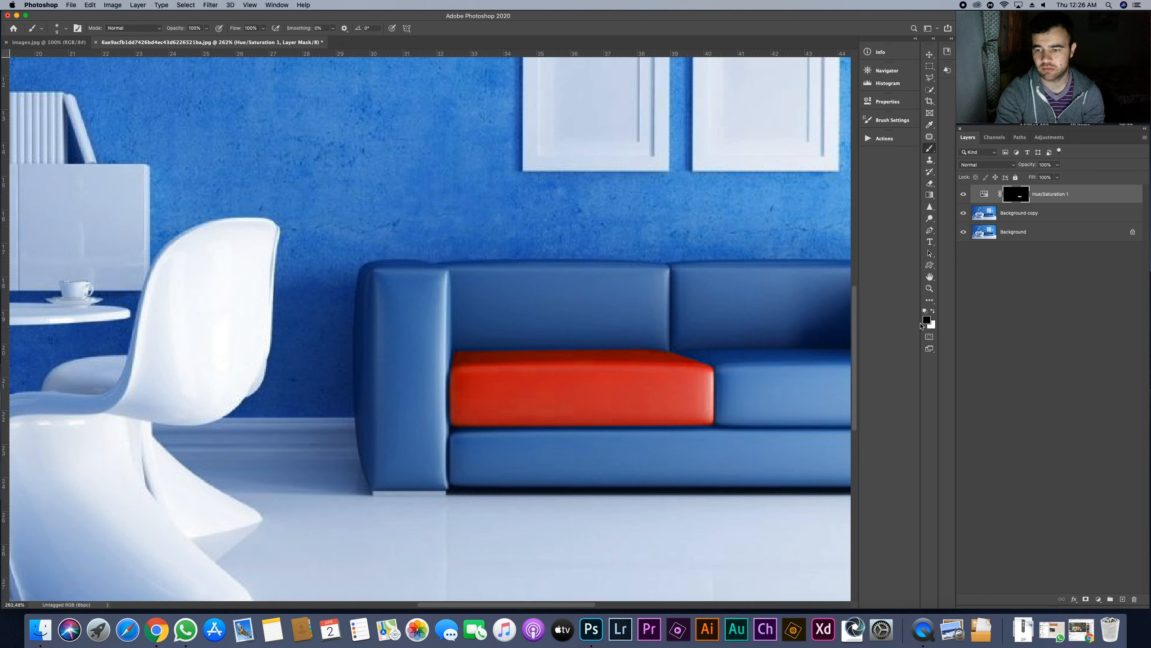
click(935, 313)
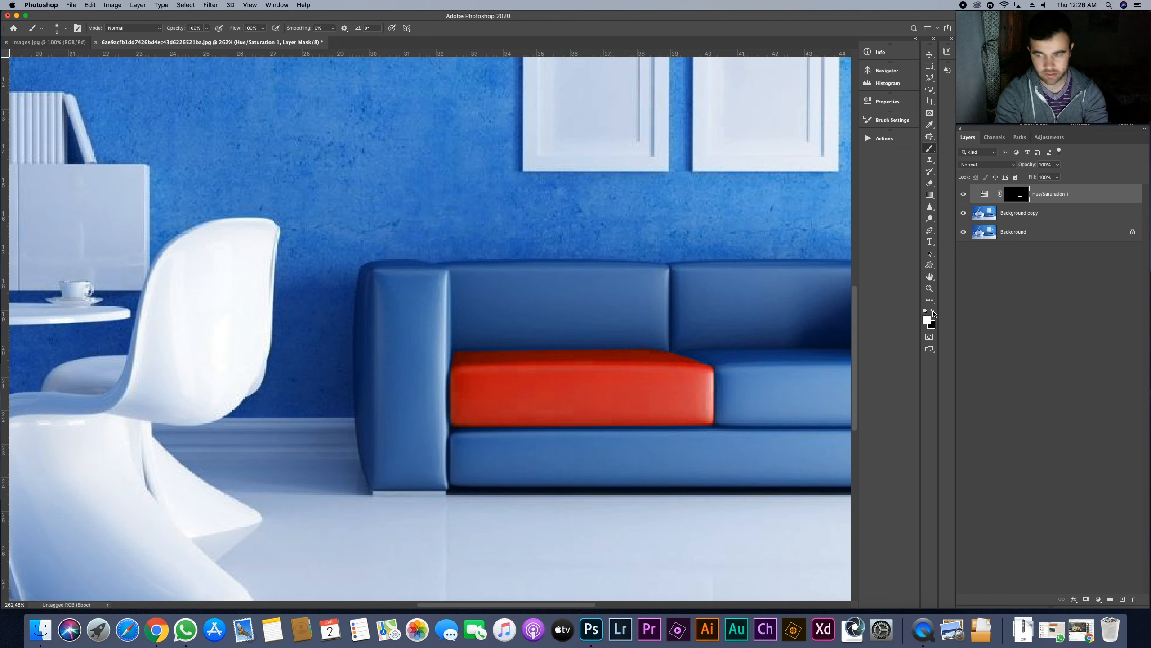
click(935, 312)
click(934, 312)
click(935, 312)
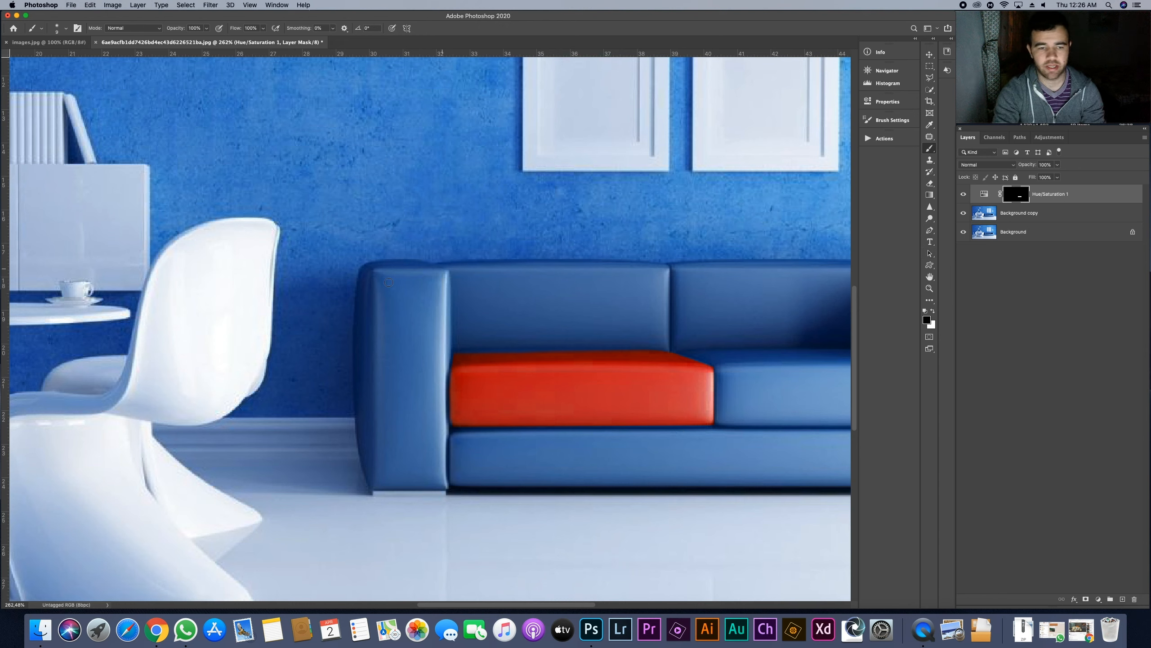
Toggle the Hue/Saturation layer's visibility to compare the cushion with and without the recolor, and return the foreground colour to white.
click(964, 194)
click(964, 195)
click(964, 195)
click(965, 195)
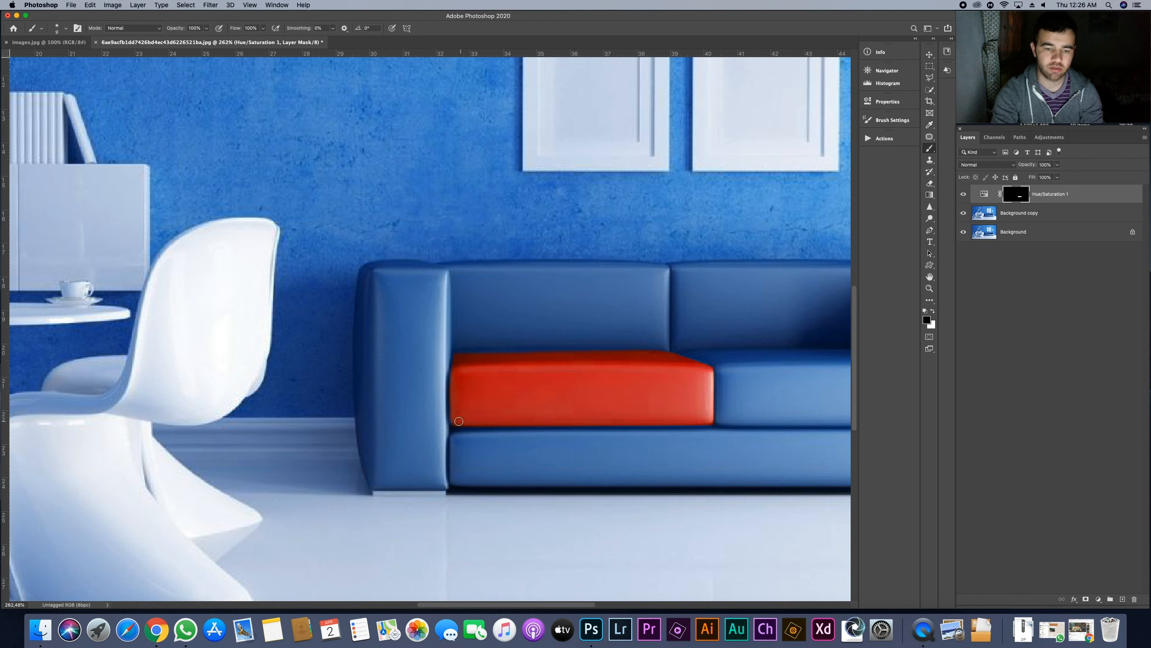
key(x)
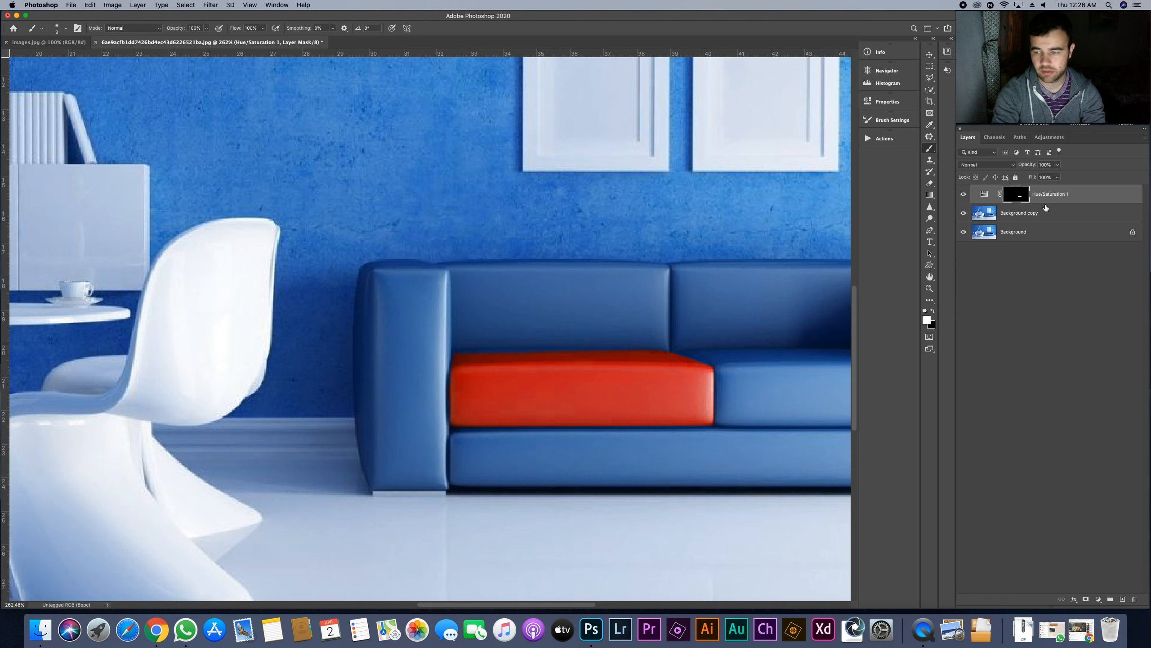
Delete the Hue/Saturation adjustment layer to remove the red recolor from the sofa cushion.
drag(1097, 192, 1135, 600)
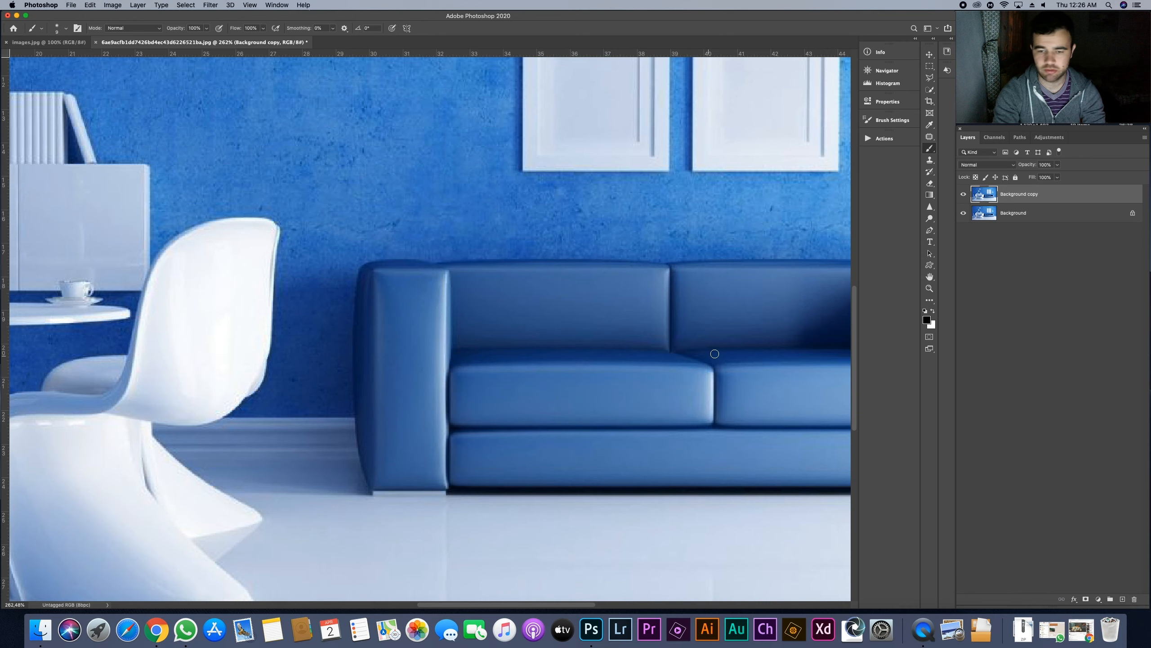
scroll(644, 245, down, 6)
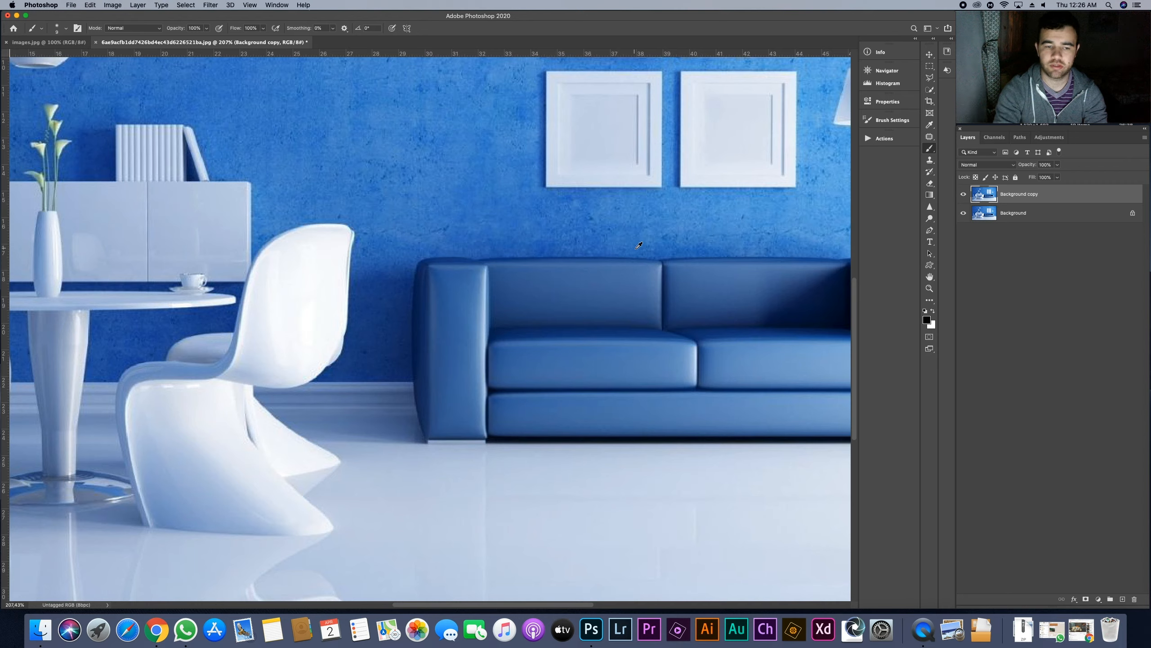
scroll(645, 247, down, 6)
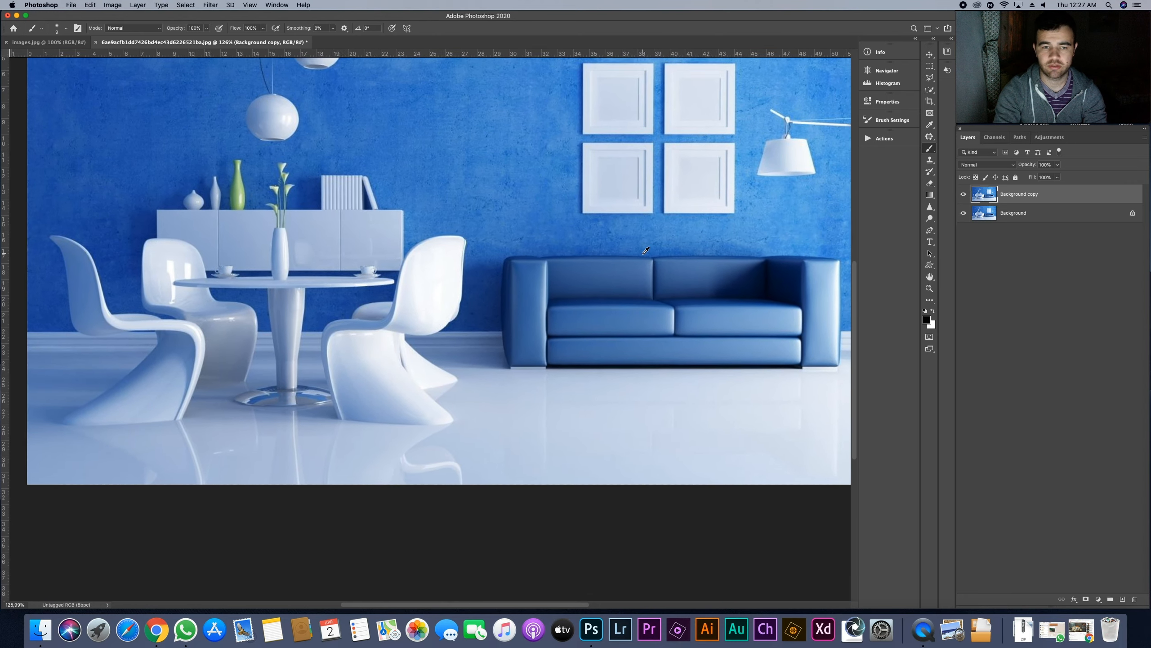
scroll(648, 253, up, 2)
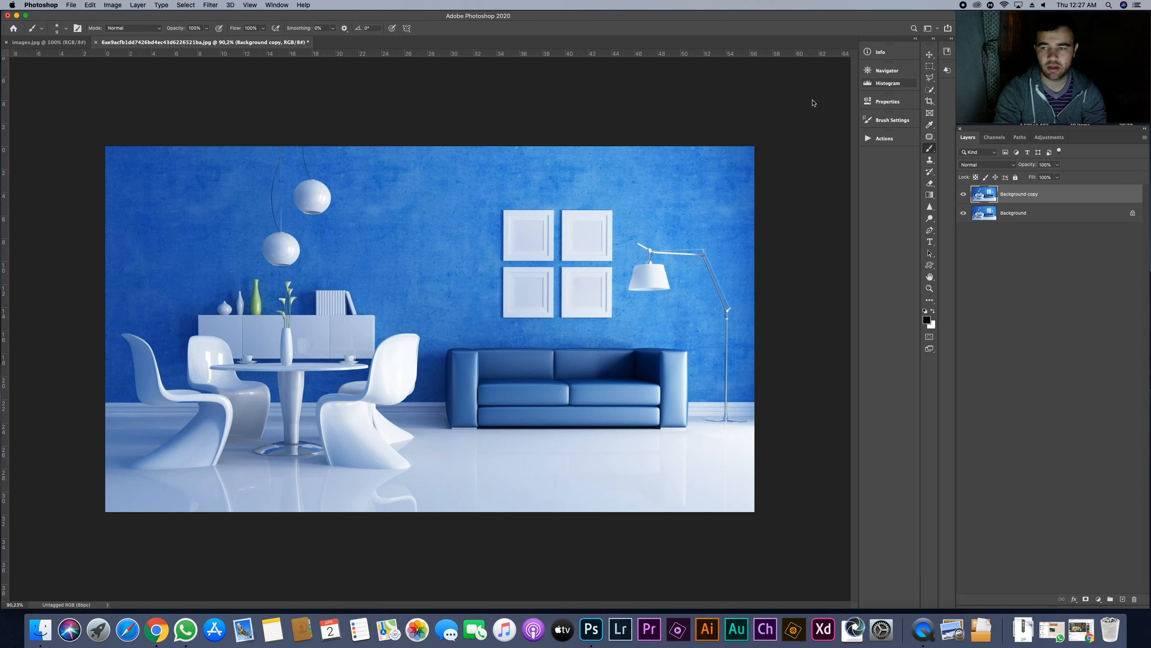
Select the upper-left picture frame by tracing its outer edges with the Magnetic Lasso tool.
click(929, 79)
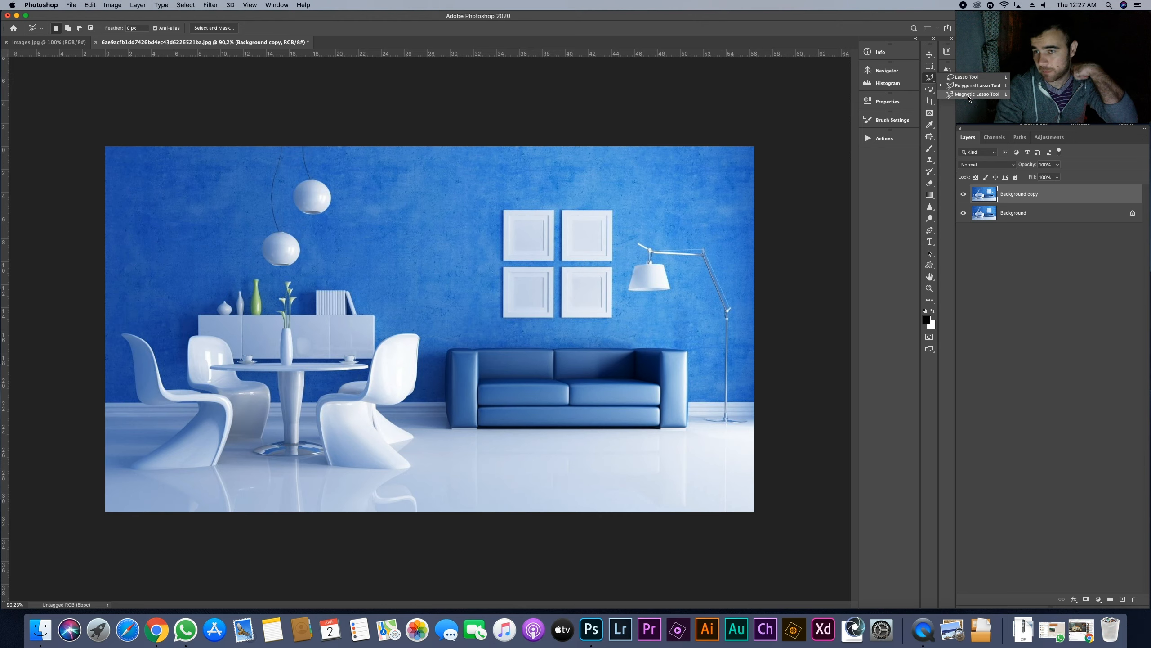
scroll(607, 271, up, 5)
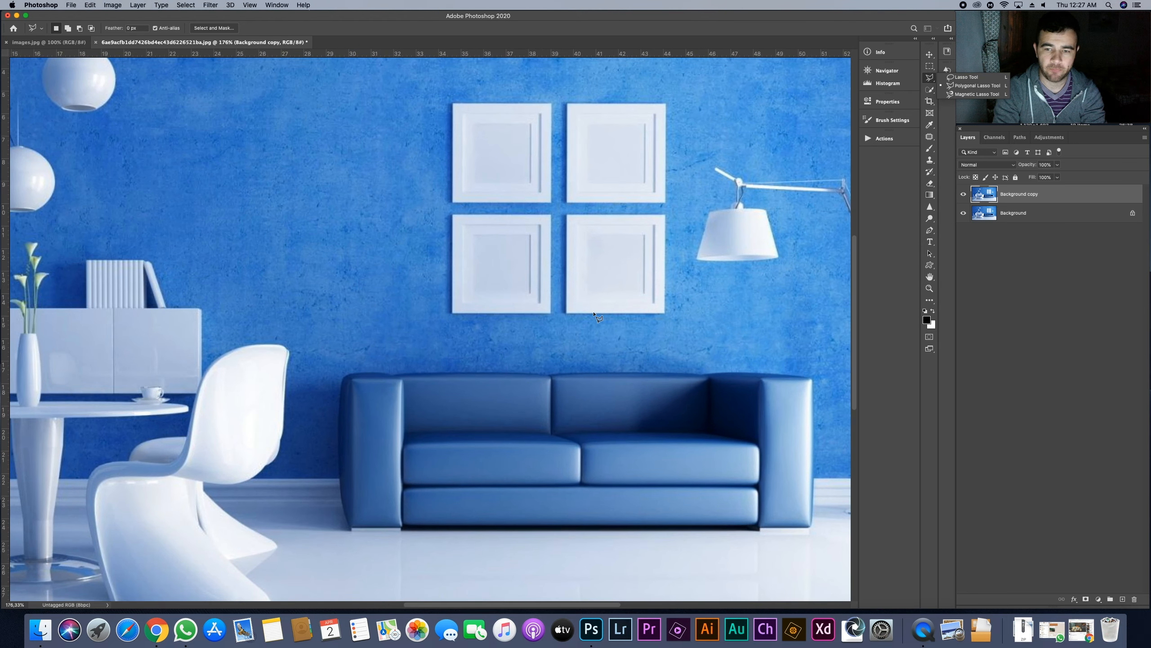
scroll(589, 309, up, 5)
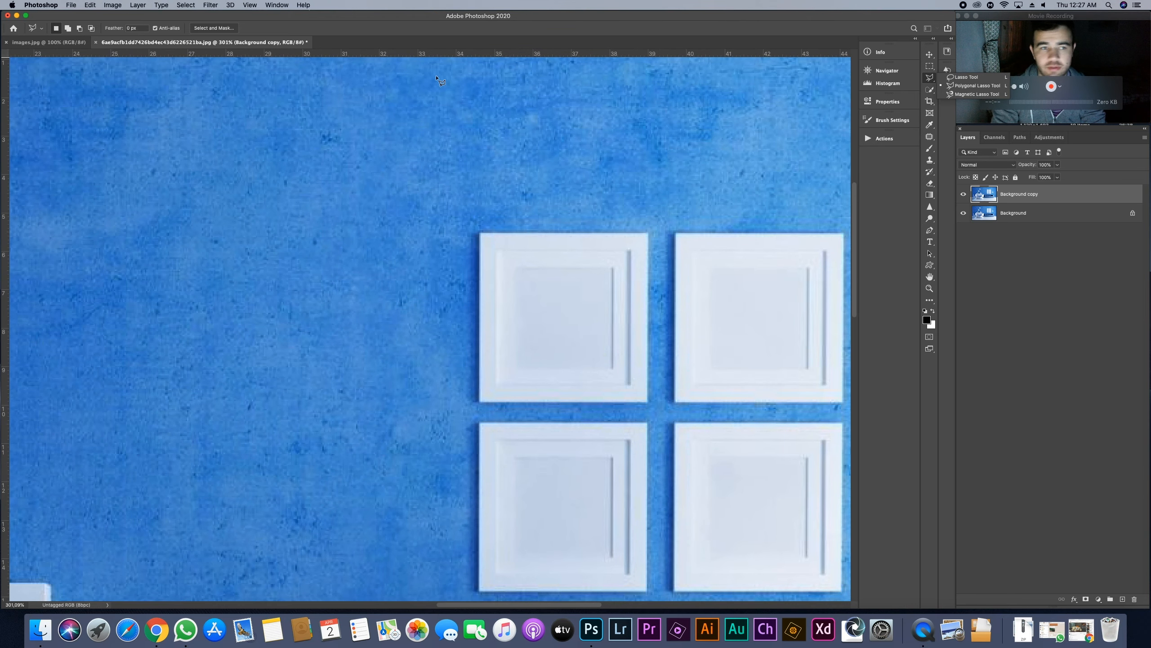
click(975, 94)
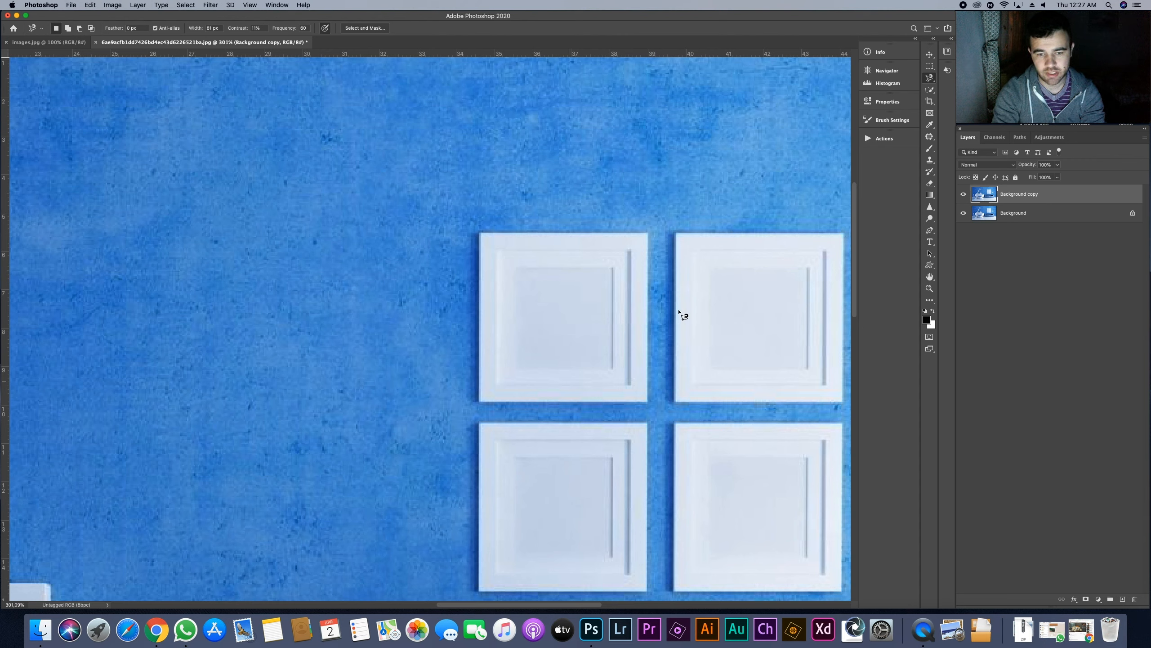
click(480, 234)
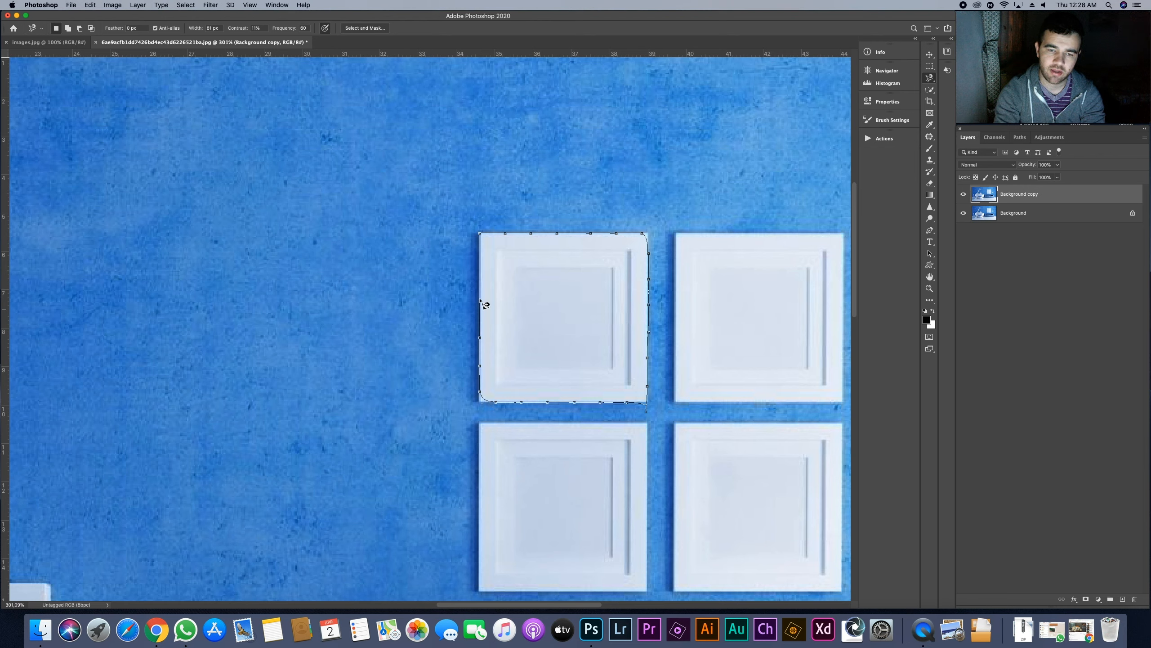
click(481, 235)
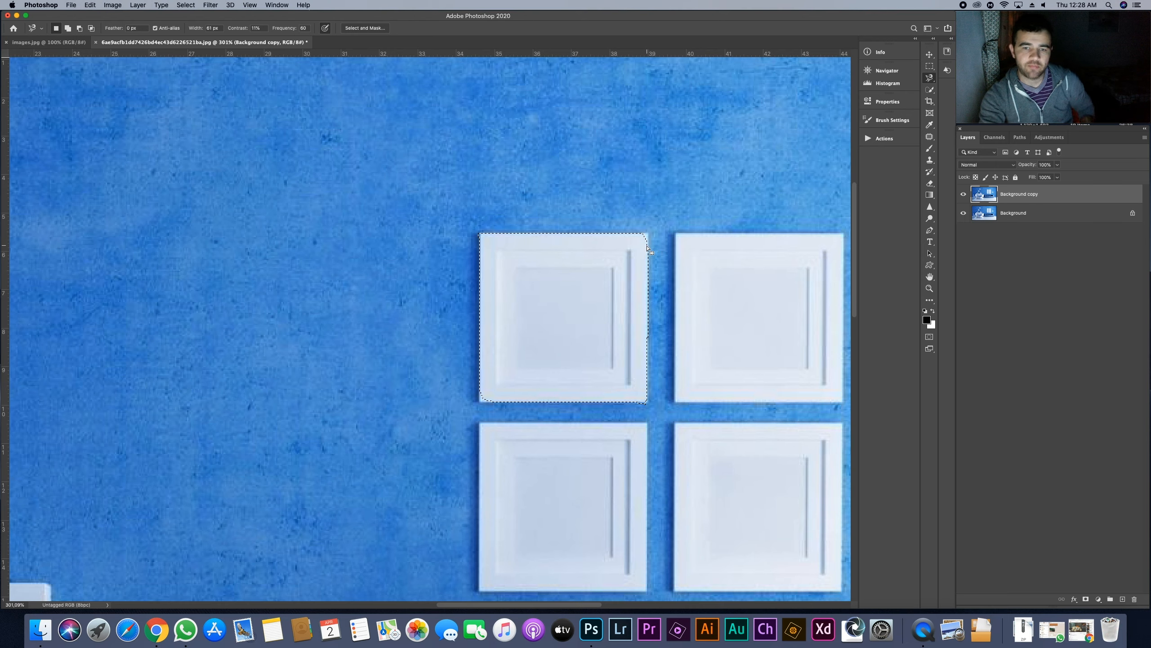
Examine the selected picture frame and the other objects around the room at different magnifications.
scroll(579, 301, down, 5)
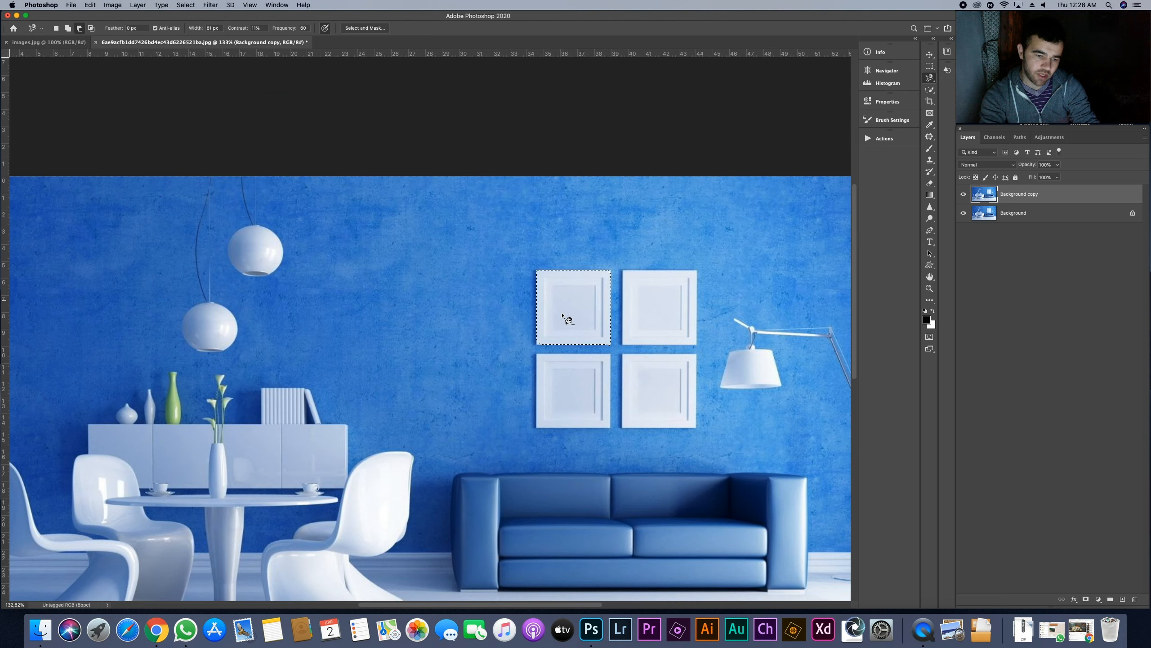
scroll(365, 454, down, 5)
scroll(362, 429, up, 4)
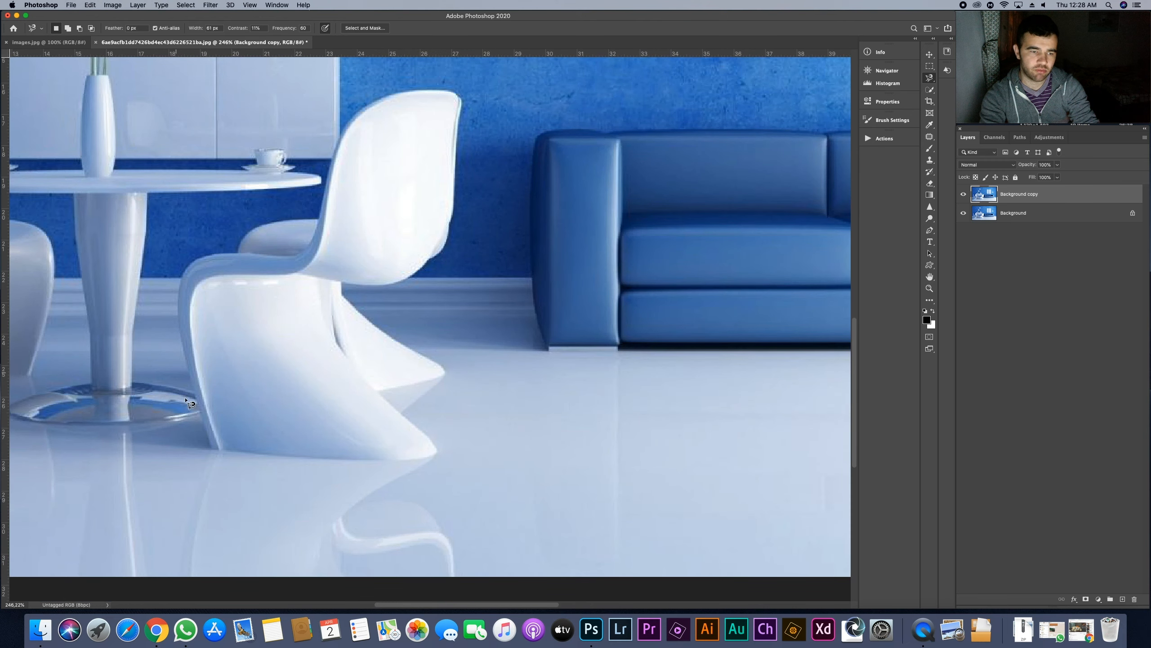
scroll(606, 307, down, 1)
scroll(606, 308, down, 5)
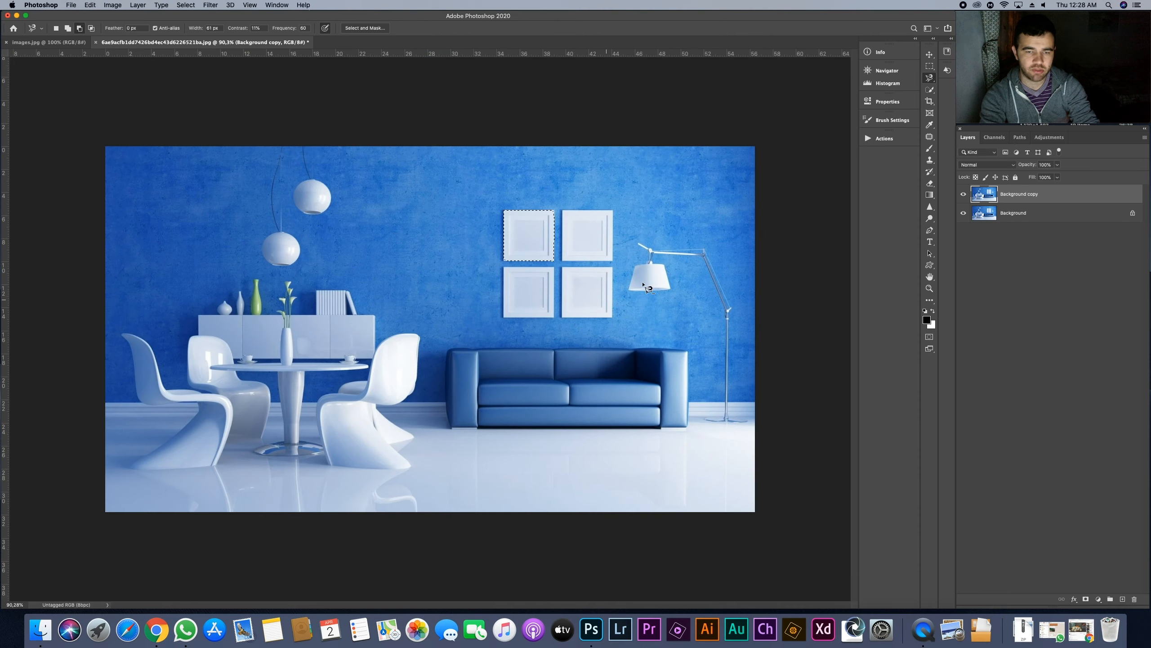
scroll(532, 228, up, 3)
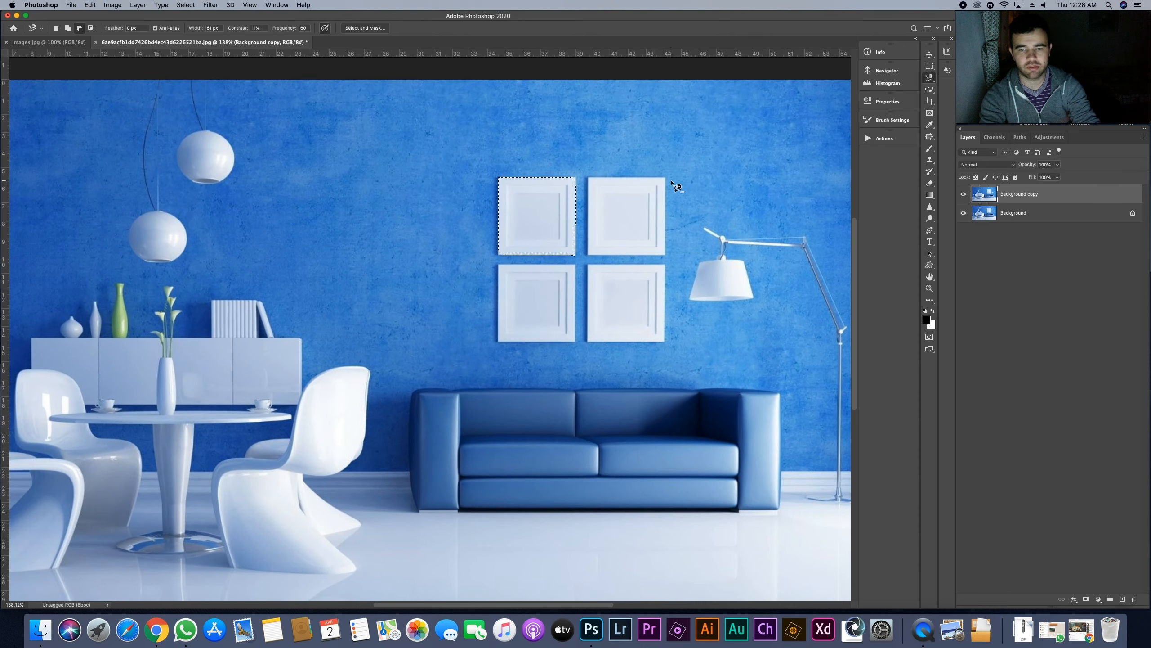
scroll(676, 186, up, 5)
scroll(442, 236, down, 2)
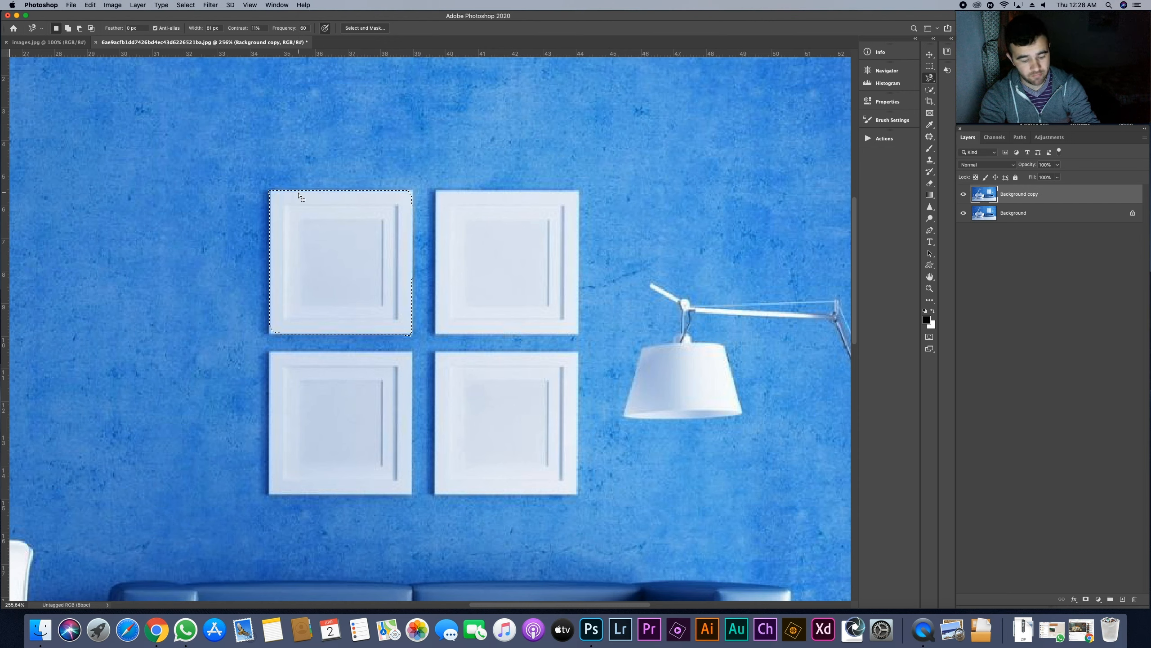
Clear the selection, set the Magnetic Lasso frequency to 100, and retrace the upper-left picture frame.
key(super+d)
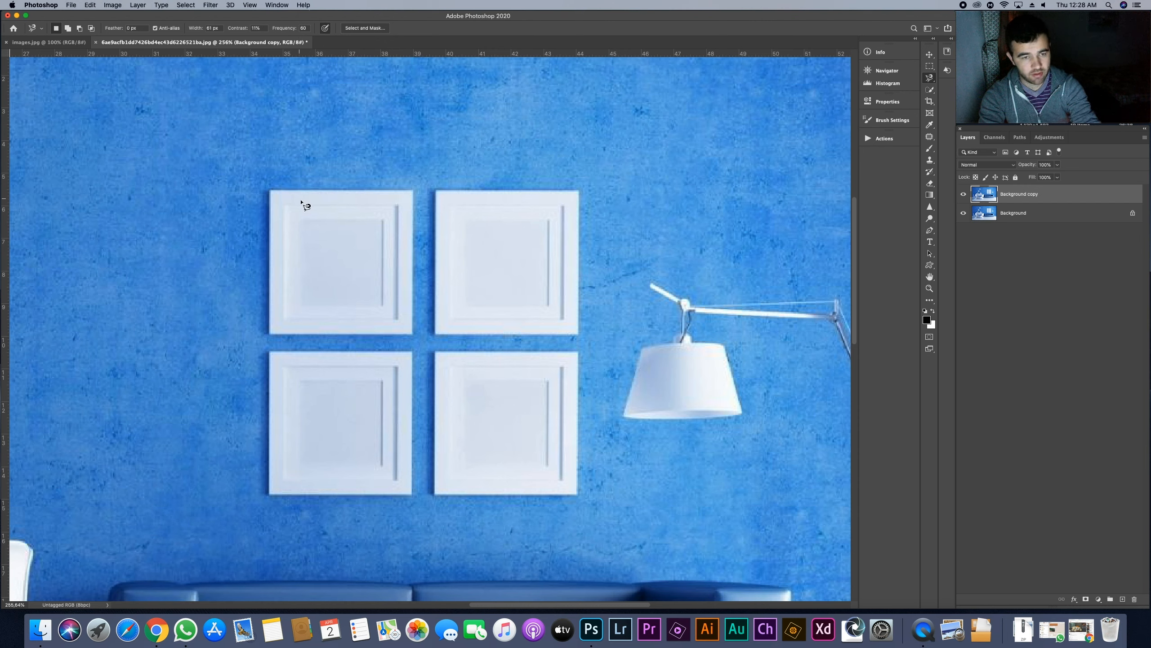
click(270, 192)
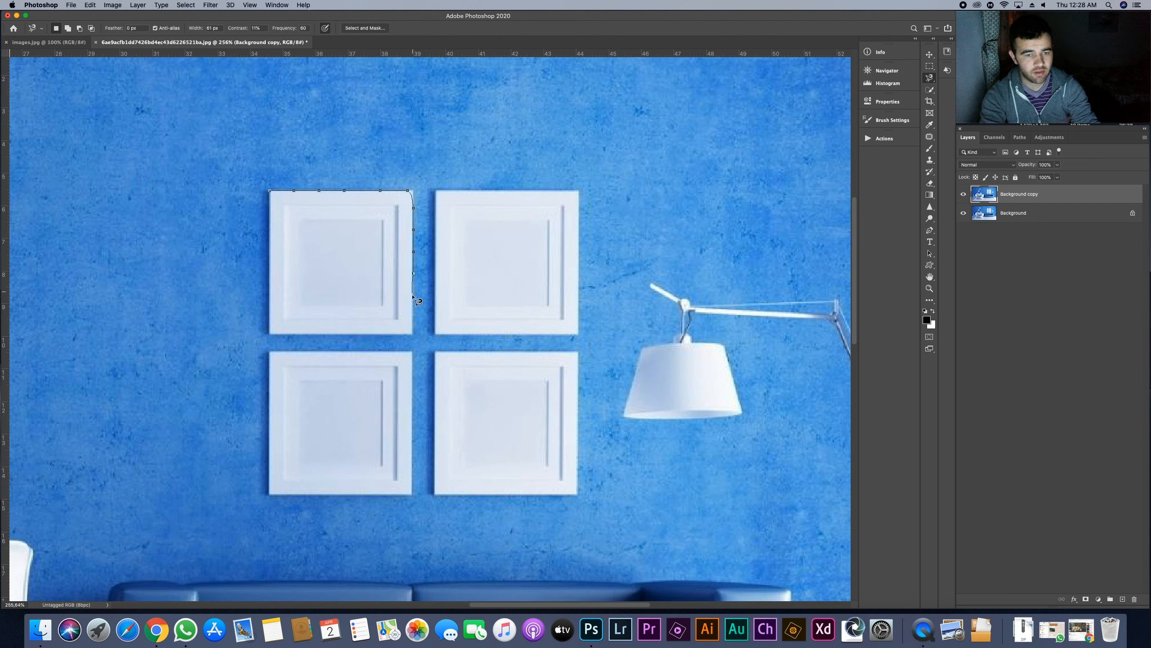
key(Escape)
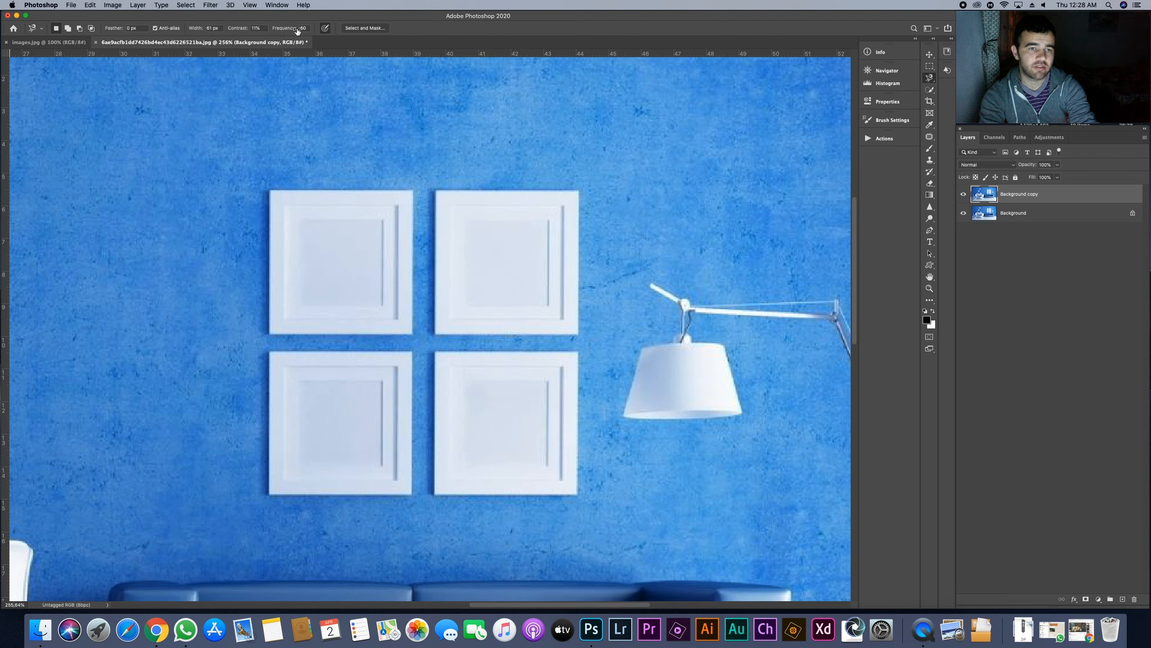
mouse_move(286, 30)
mouse_down()
mouse_move(353, 31)
mouse_move(294, 31)
mouse_up()
click(270, 191)
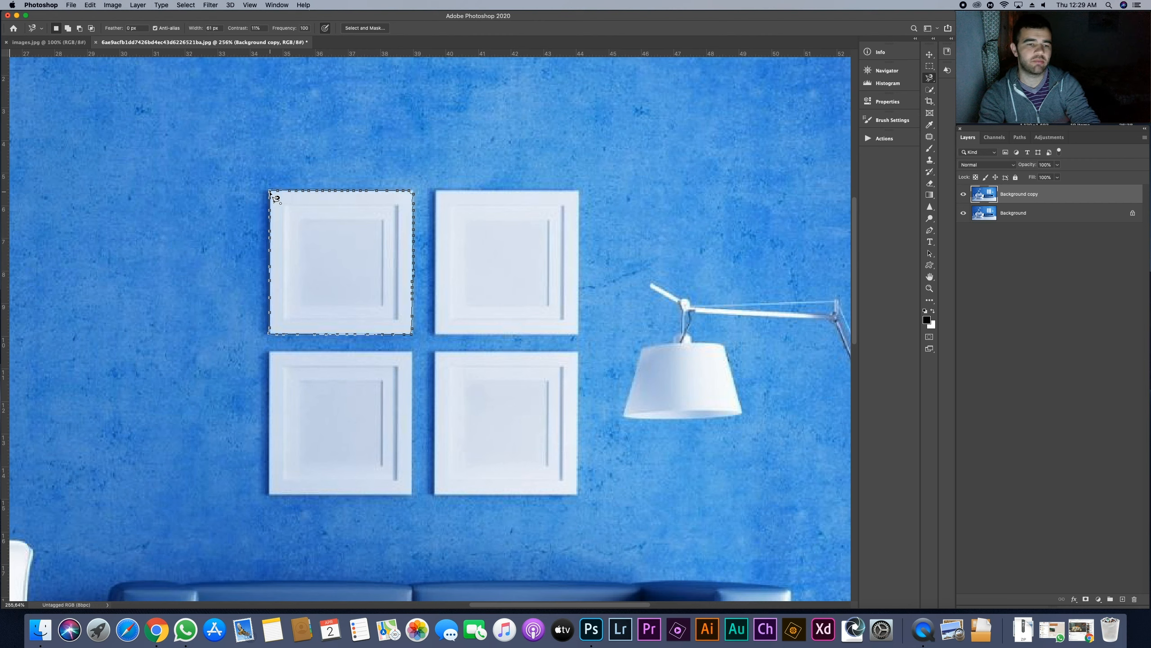
click(272, 196)
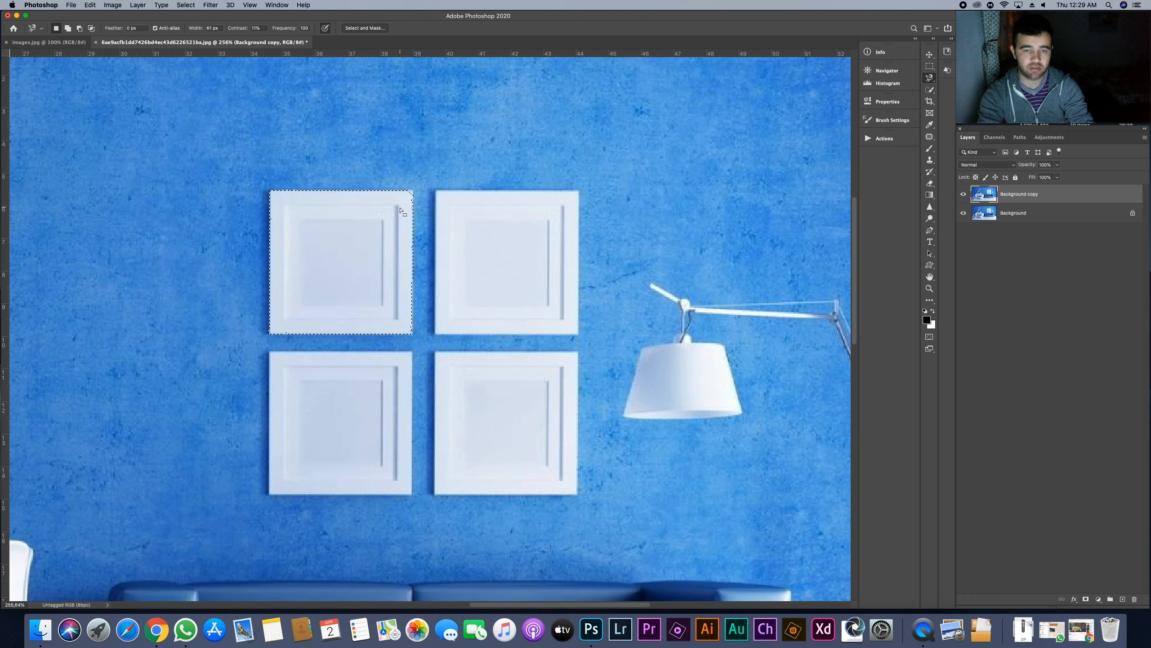
Replace the lasso selection with a Rectangular Marquee selection around the upper-left frame, and deselect it.
key(m)
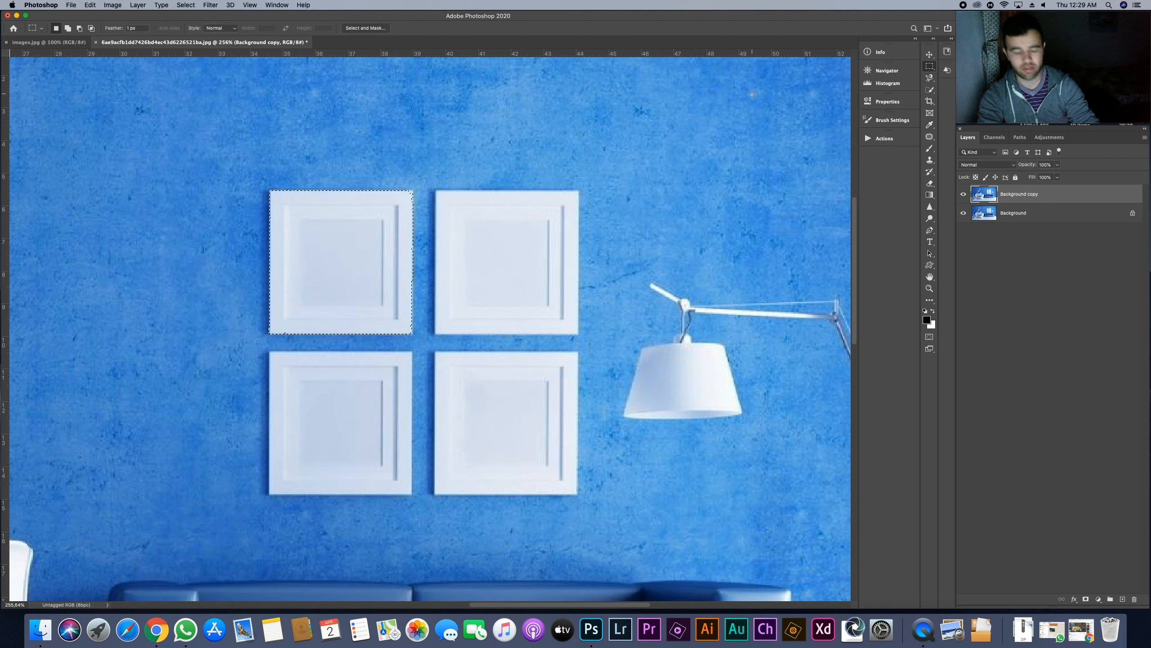
key(super+d)
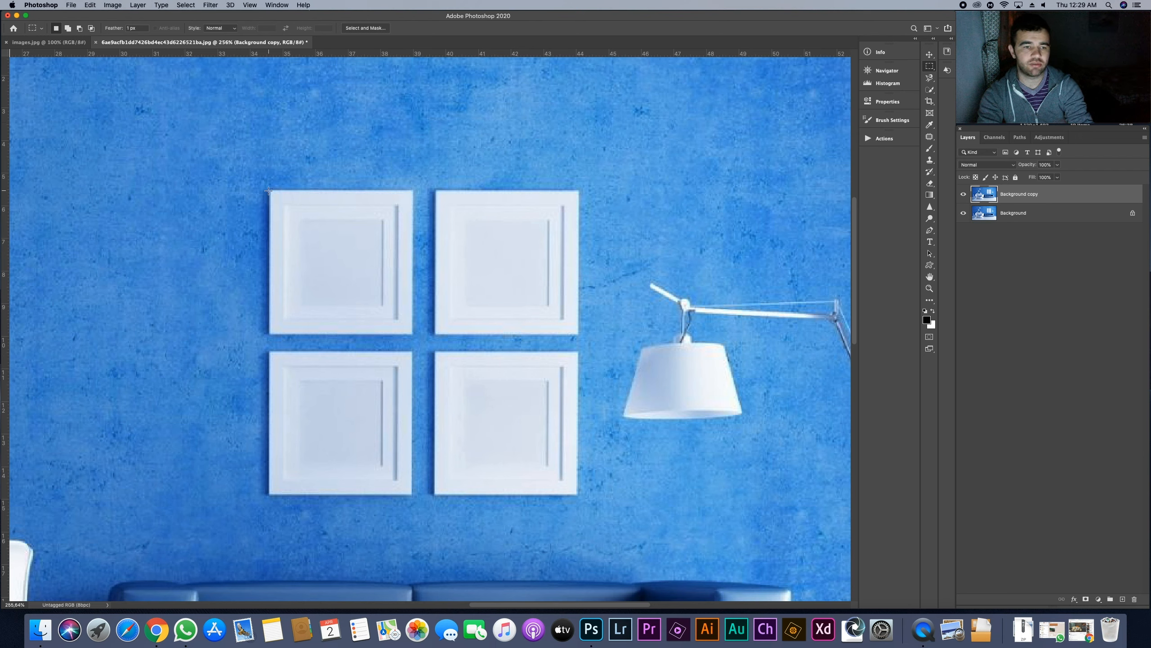
drag(271, 191, 412, 334)
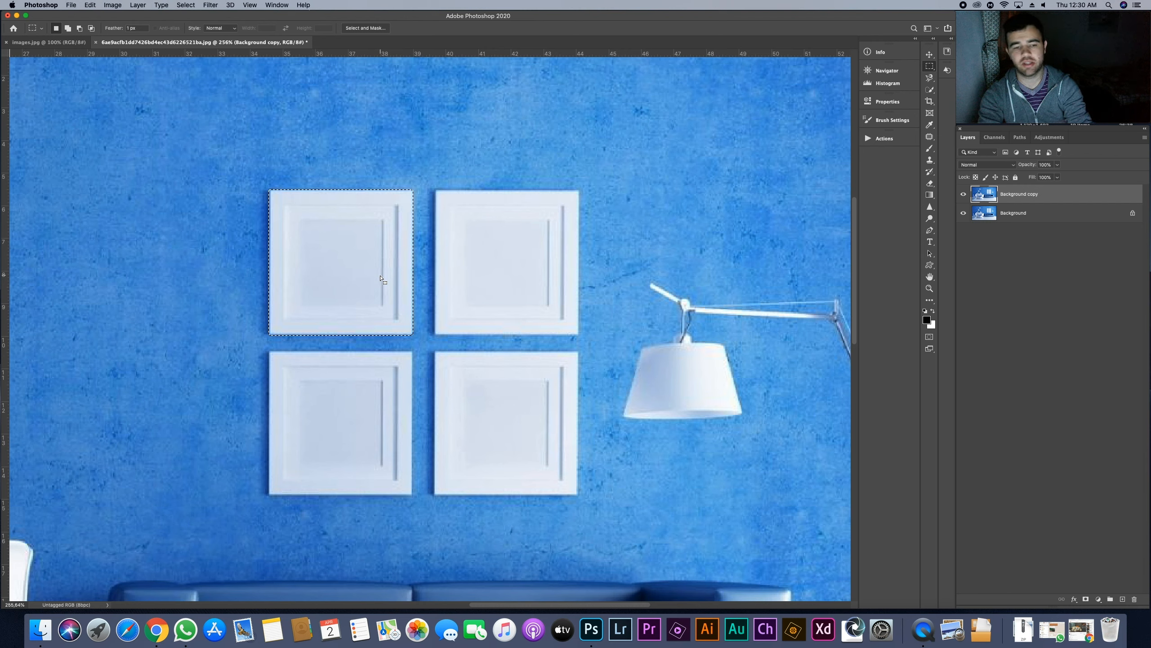
key(super+d)
Set the Magnetic Lasso contrast to 1% and trace a closed selection around the upper-left picture frame.
key(l)
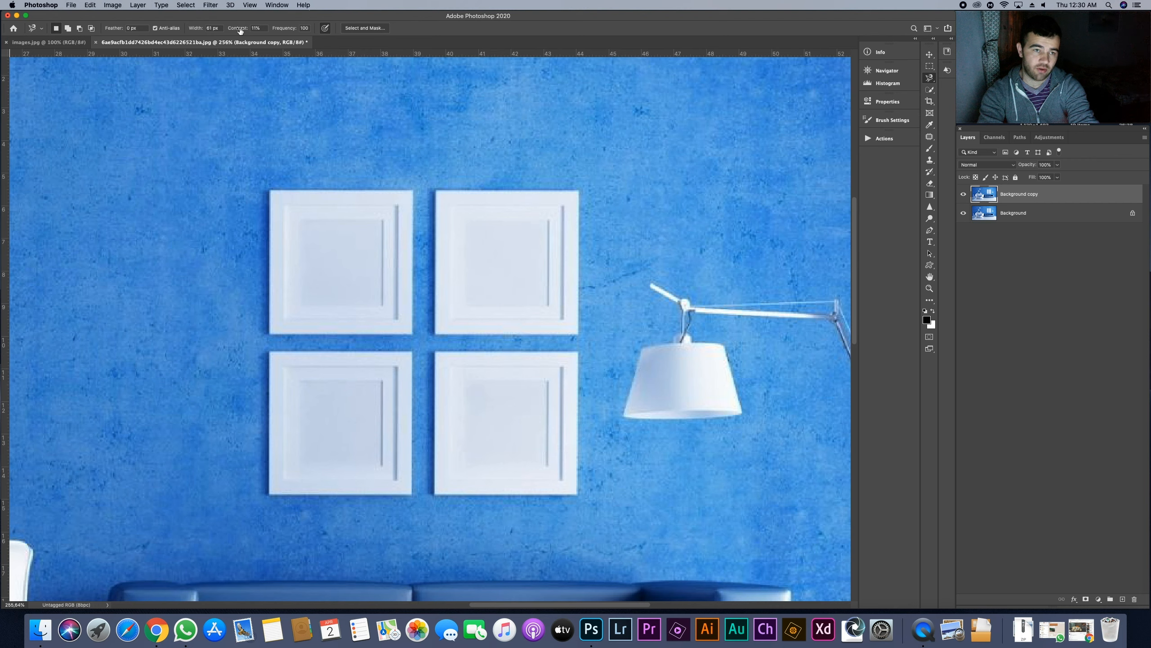
drag(240, 30, 235, 30)
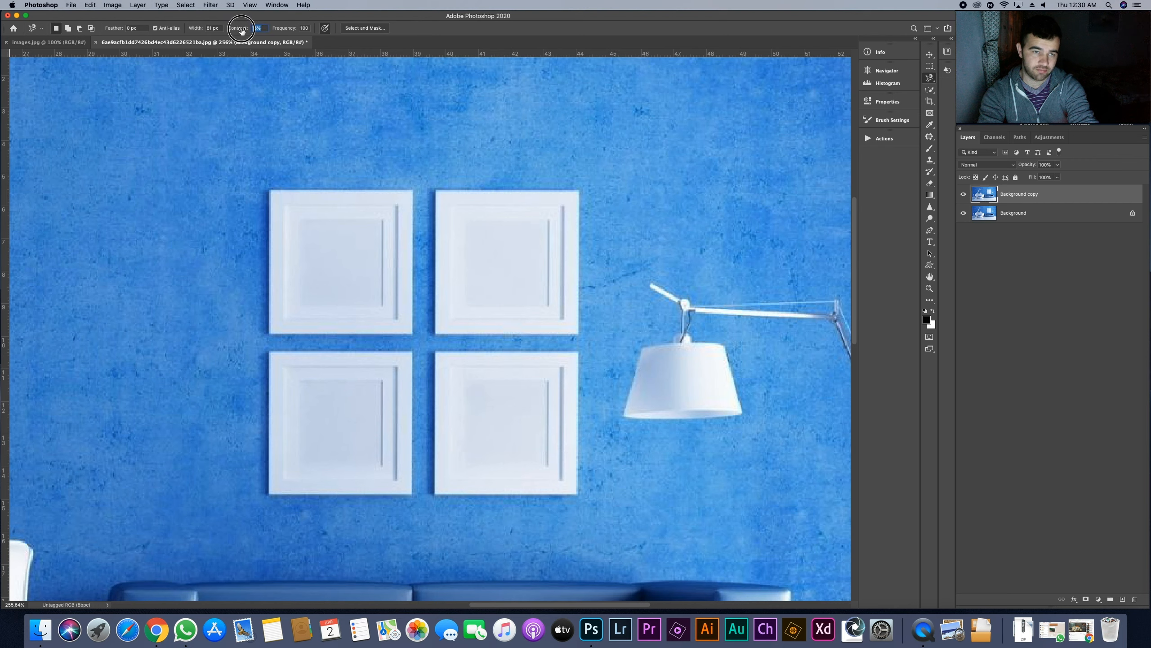
click(270, 191)
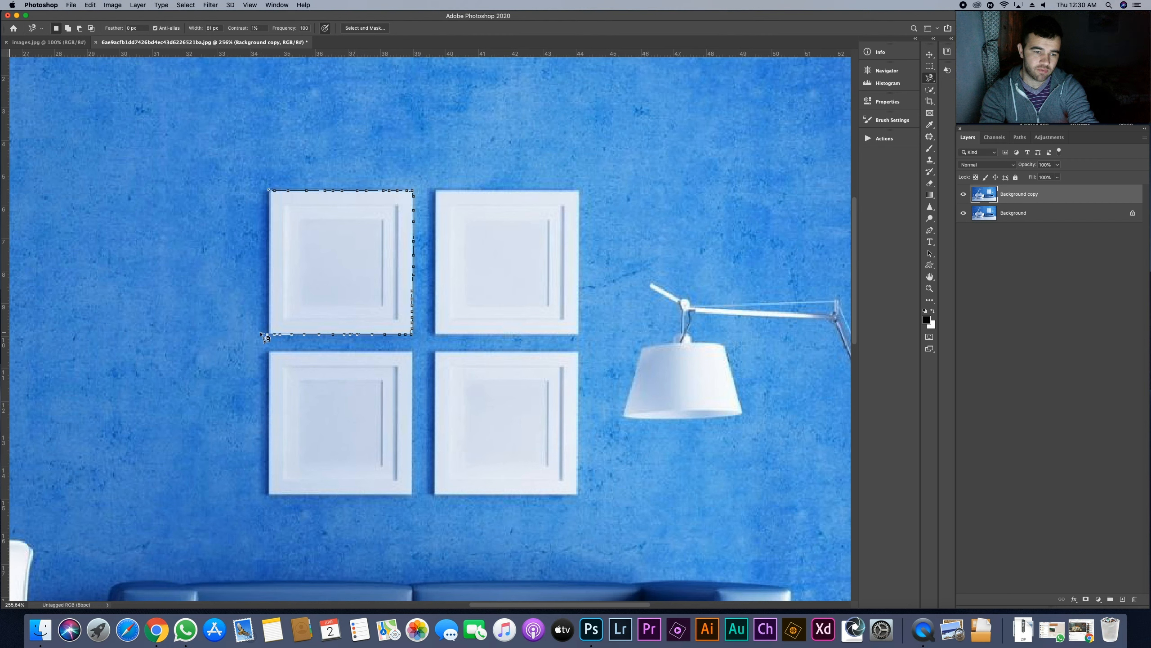
click(274, 193)
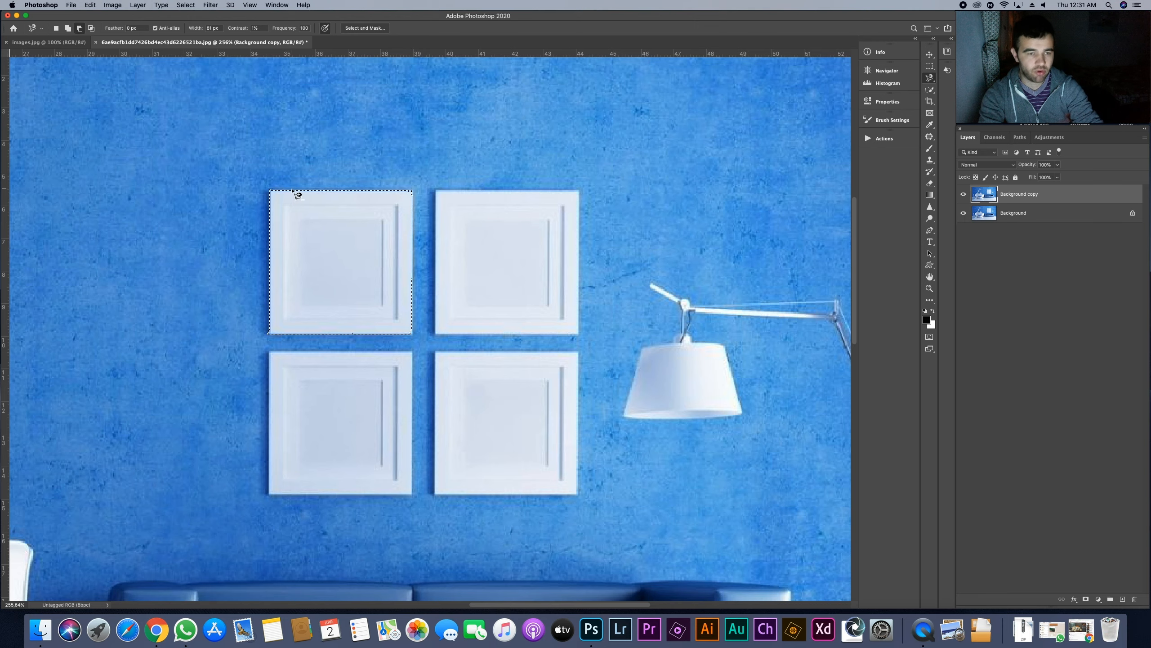
scroll(291, 192, up, 5)
scroll(294, 196, up, 3)
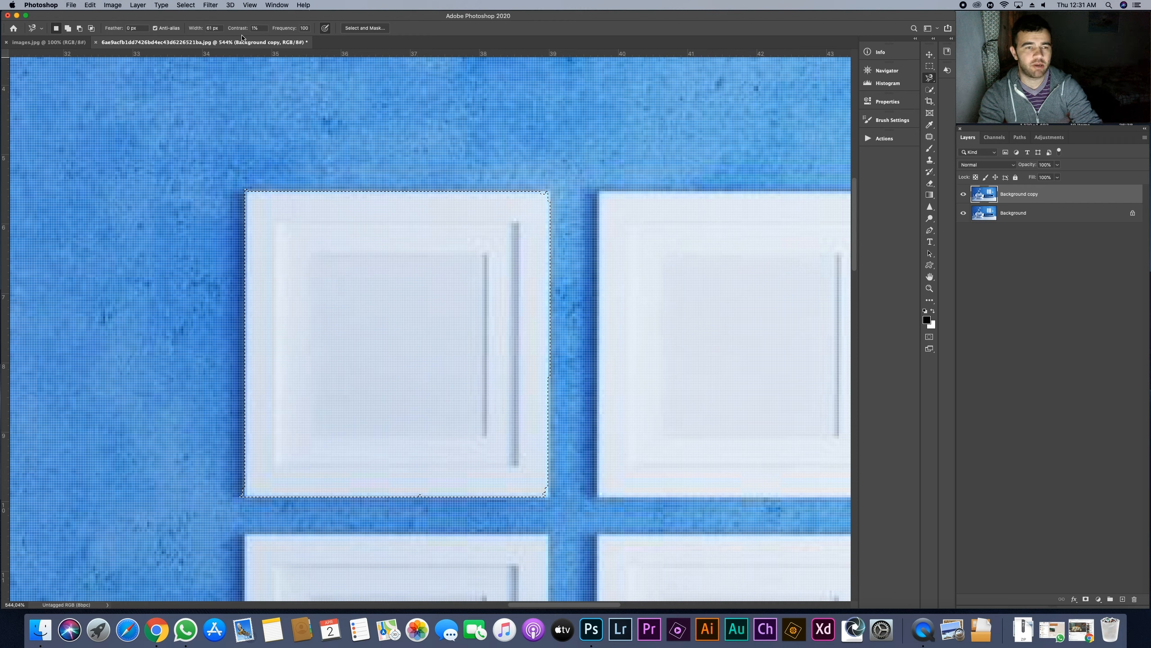
Clear the selection, set the Magnetic Lasso contrast to 100%, and retrace the upper-left frame's outer edges.
drag(244, 29, 325, 34)
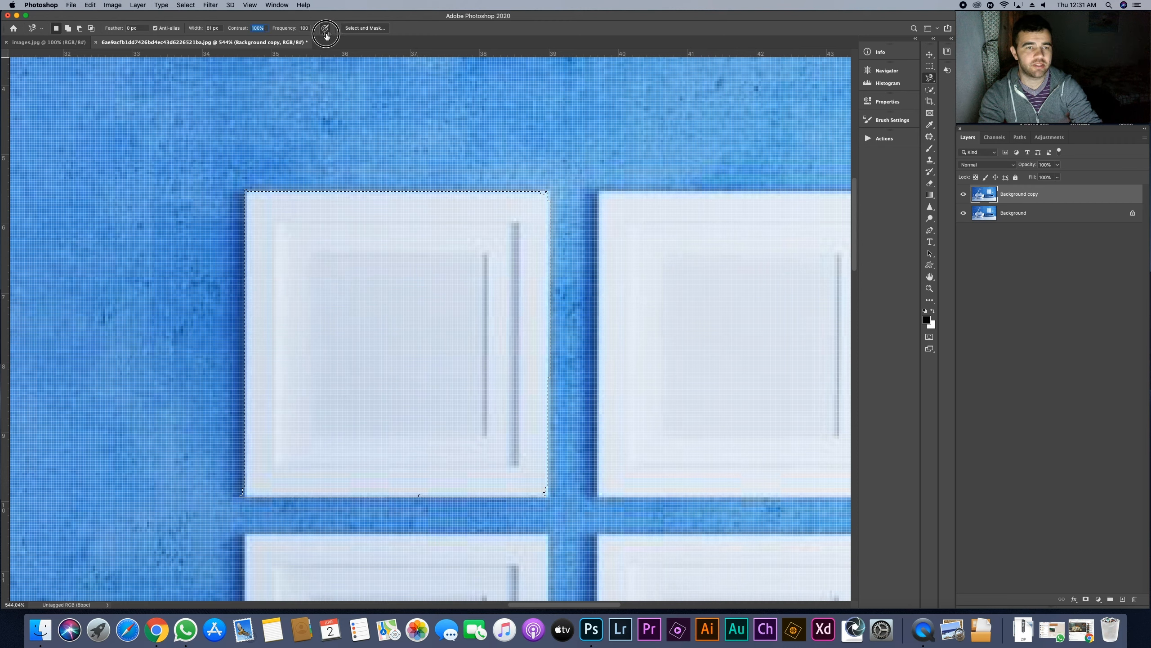
key(super+d)
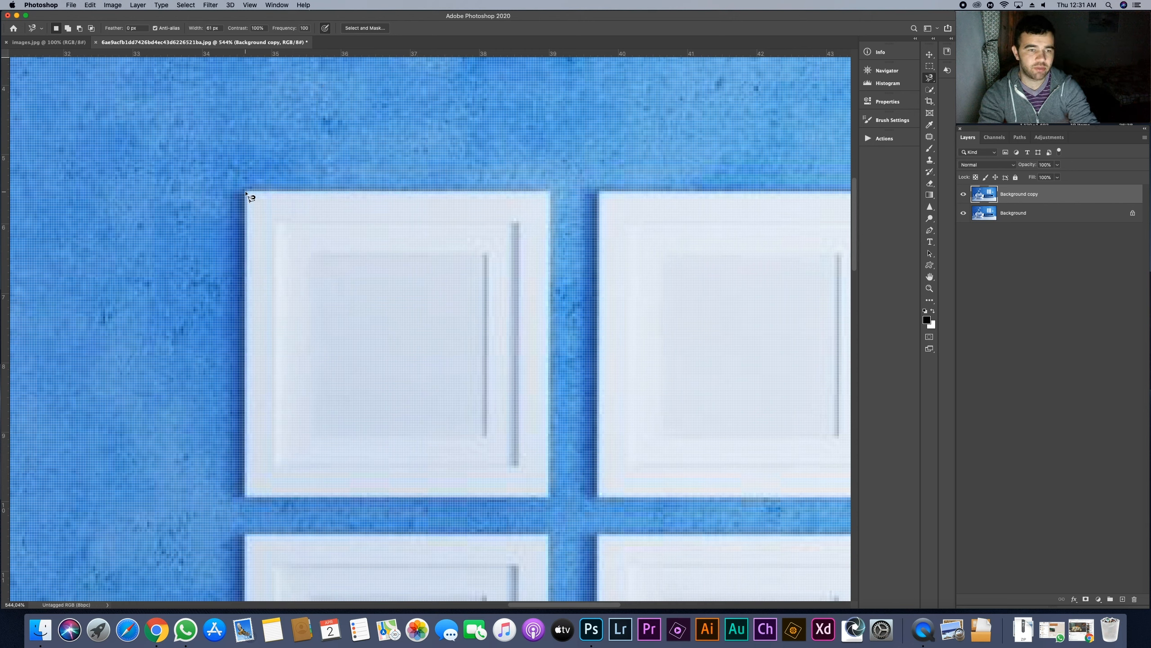
click(245, 191)
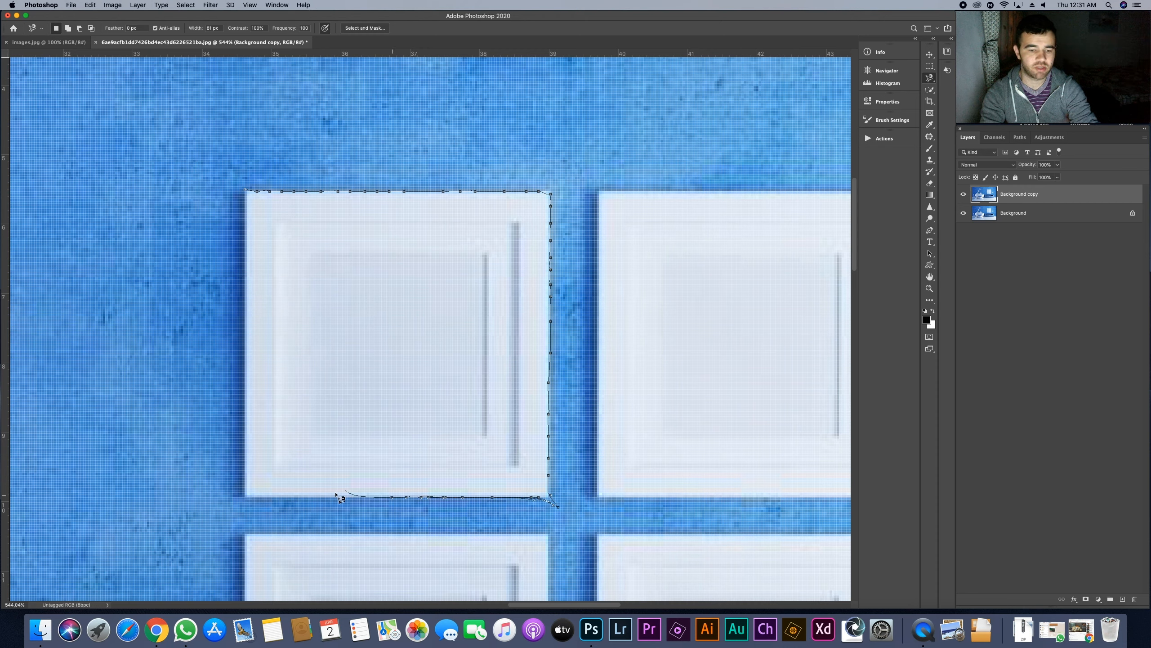
click(232, 495)
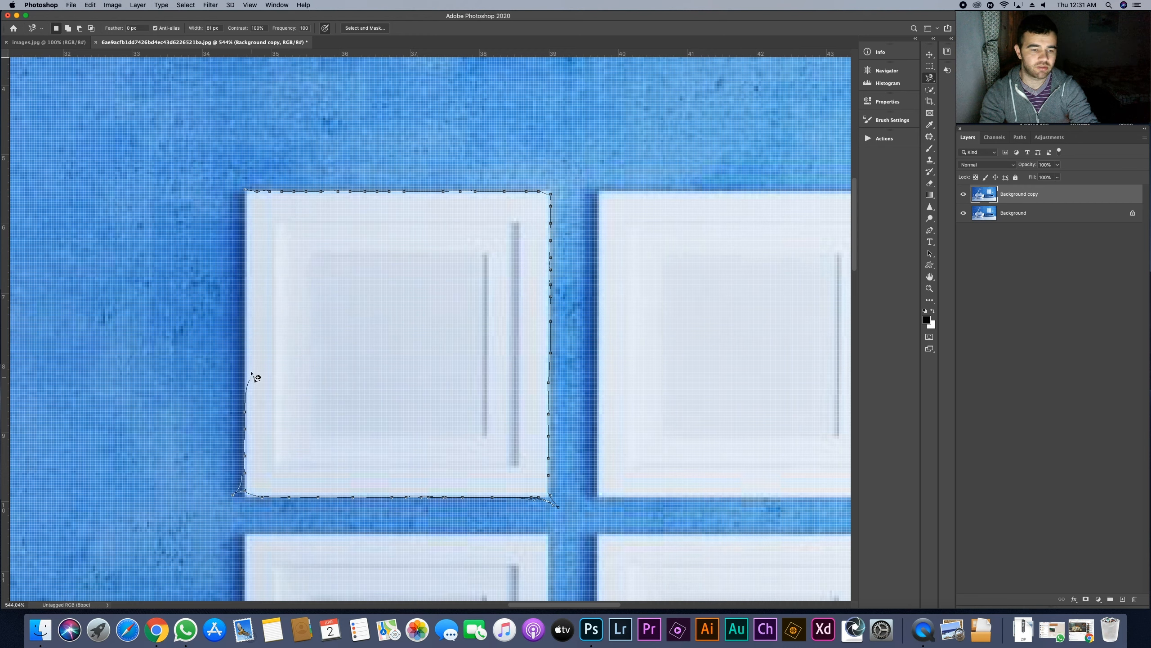
click(246, 191)
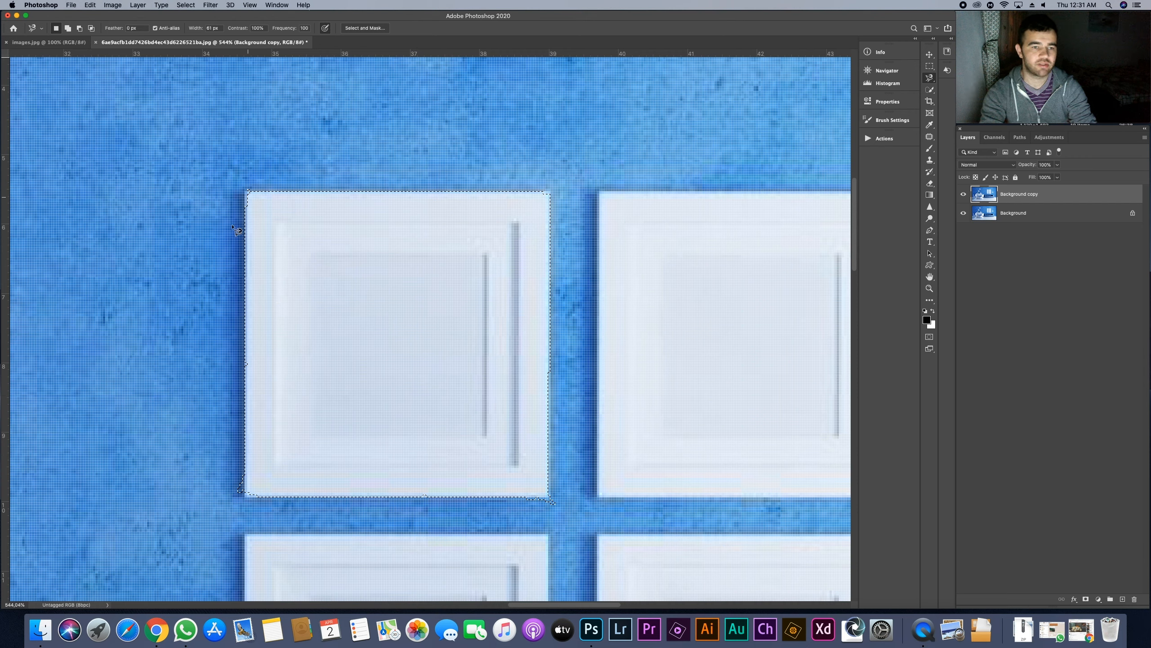
Deselect the frame, lower the Magnetic Lasso contrast to 1%, and trace the upper-left frame again.
key(super+d)
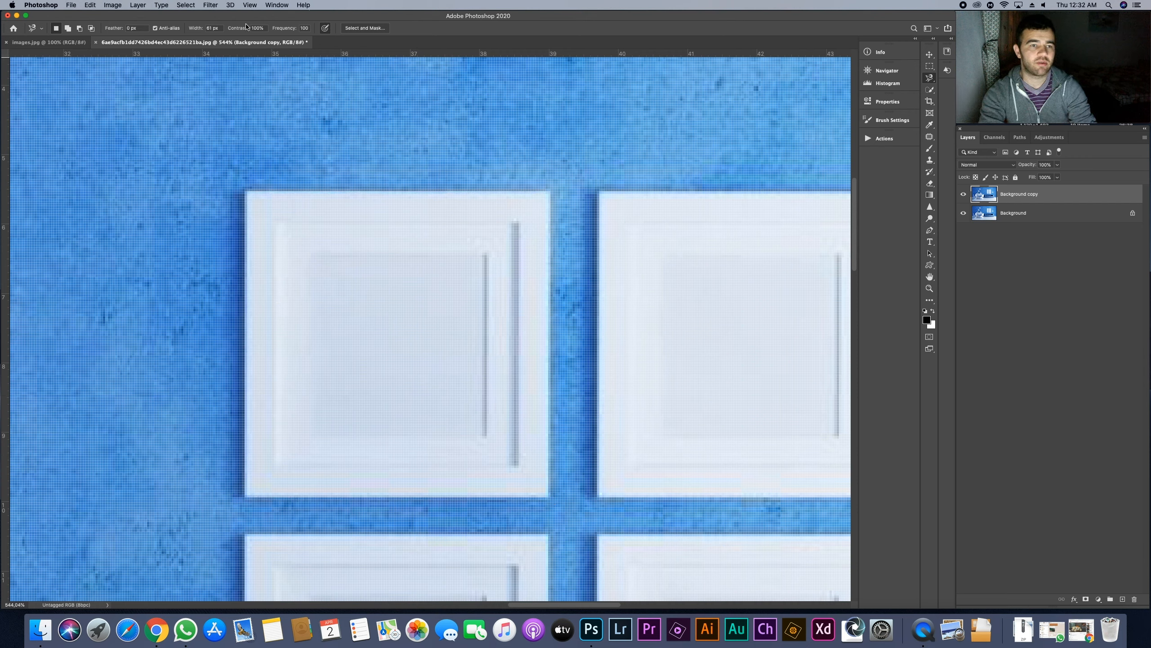
drag(243, 29, 156, 32)
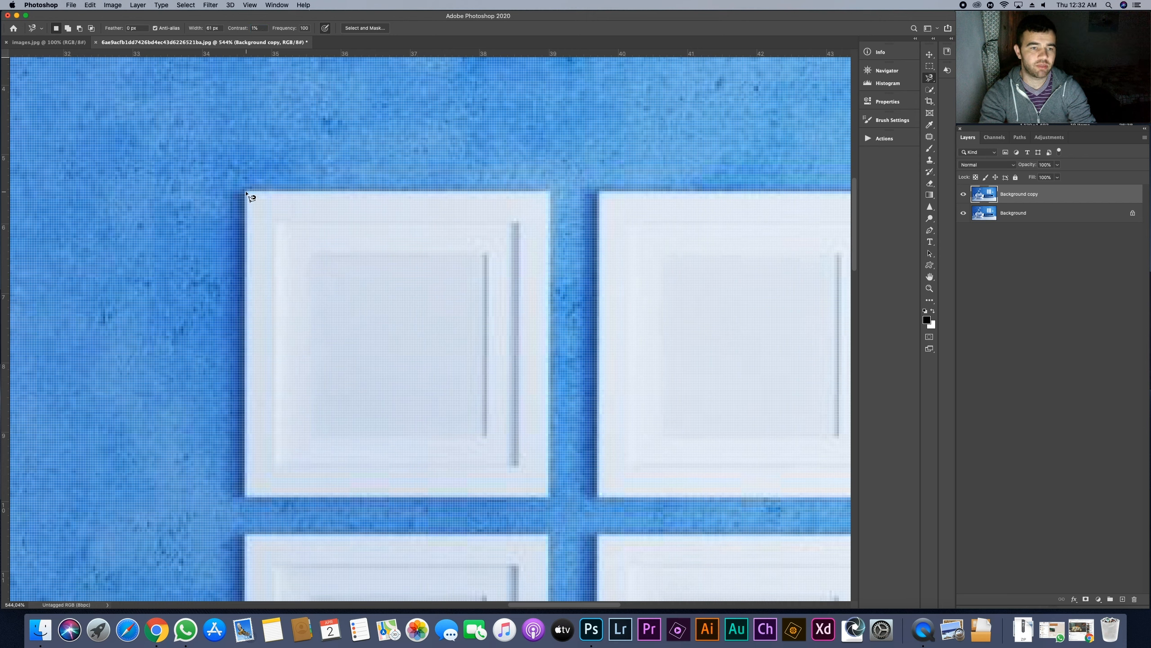
mouse_move(301, 194)
mouse_down()
mouse_move(553, 193)
mouse_move(550, 303)
mouse_up()
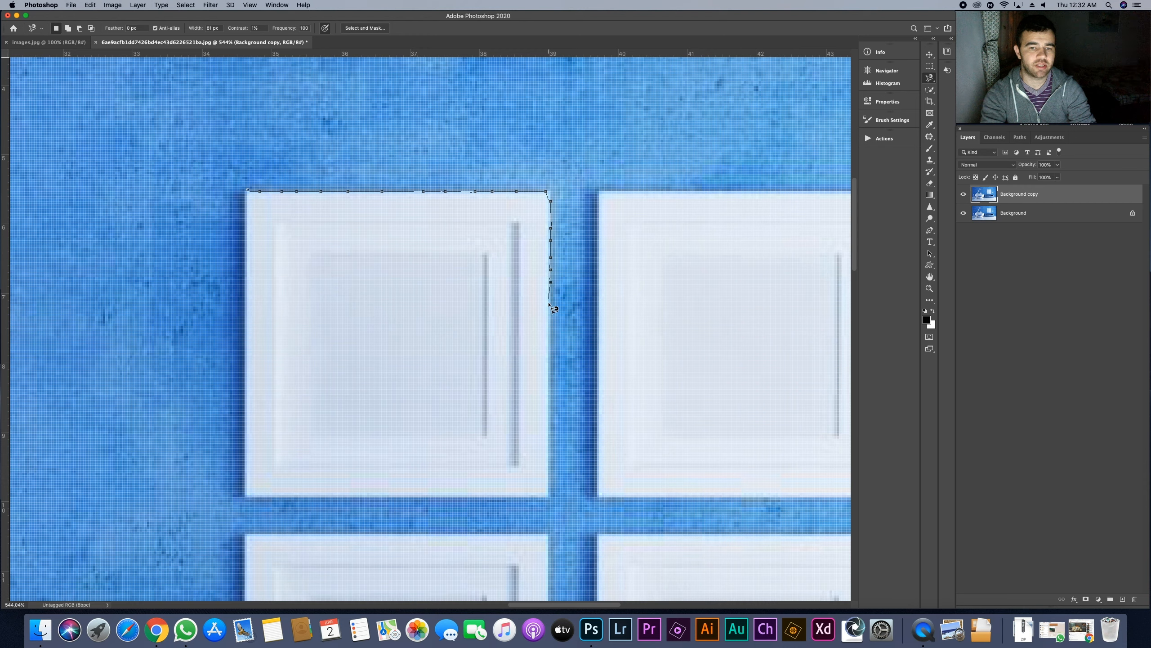
drag(550, 356, 549, 404)
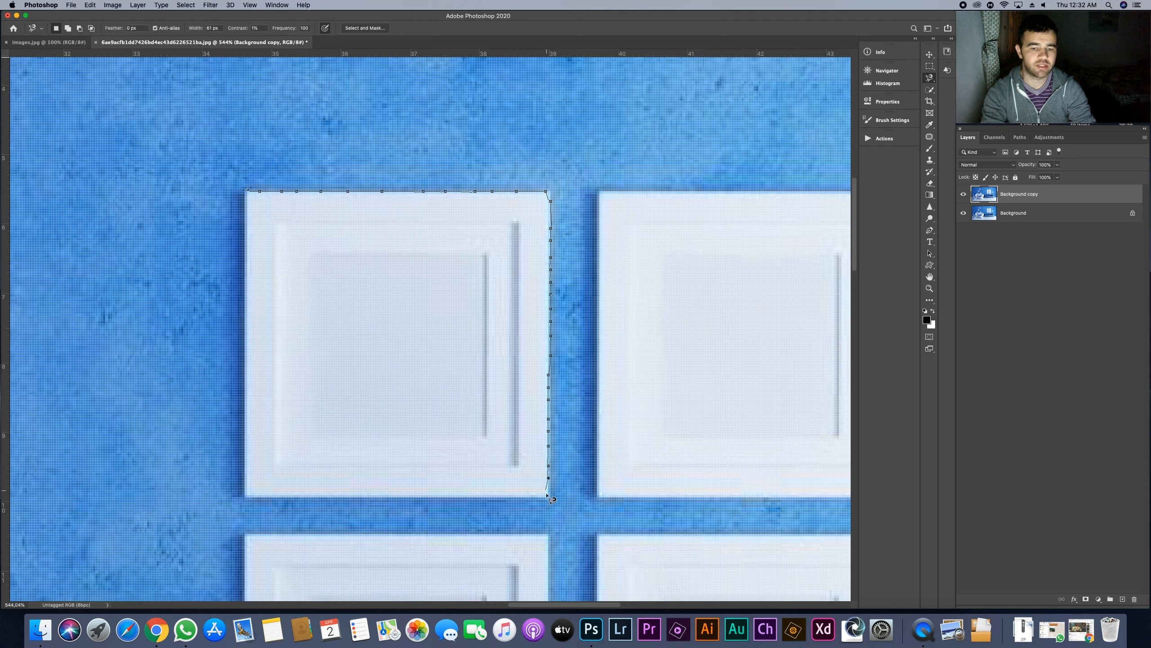
drag(503, 505, 323, 499)
mouse_move(248, 496)
mouse_down()
mouse_move(233, 396)
mouse_move(249, 331)
mouse_move(248, 211)
mouse_up()
click(252, 195)
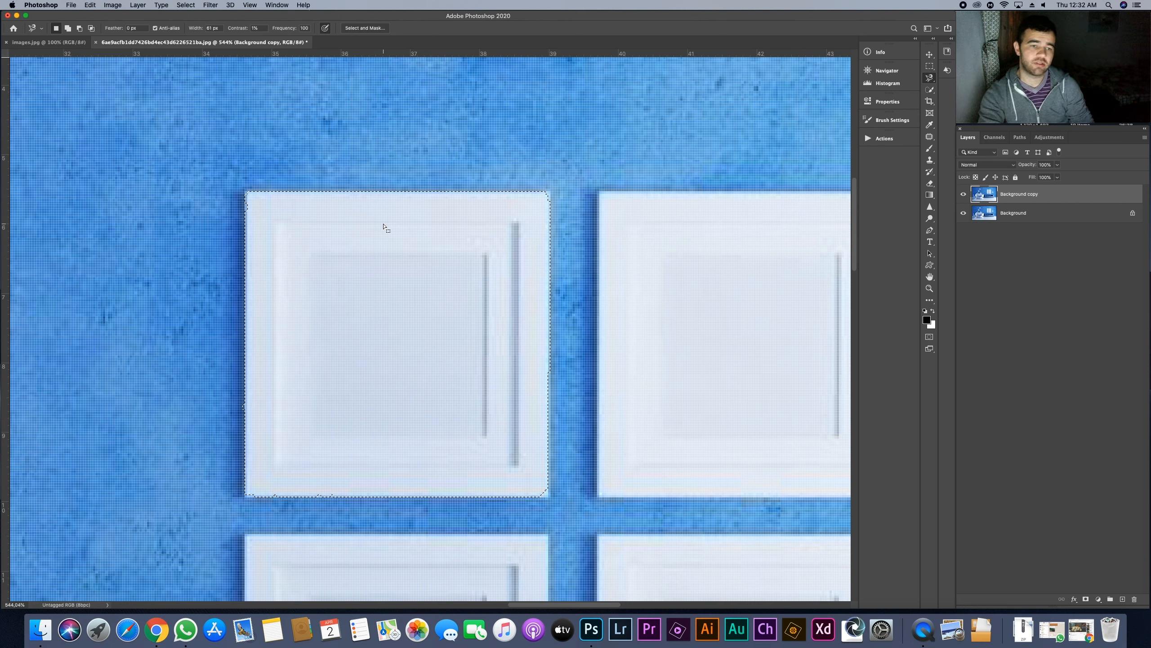
Clear the selection, trace the upper-left frame only partway, and close the path from its lower edge.
key(super+d)
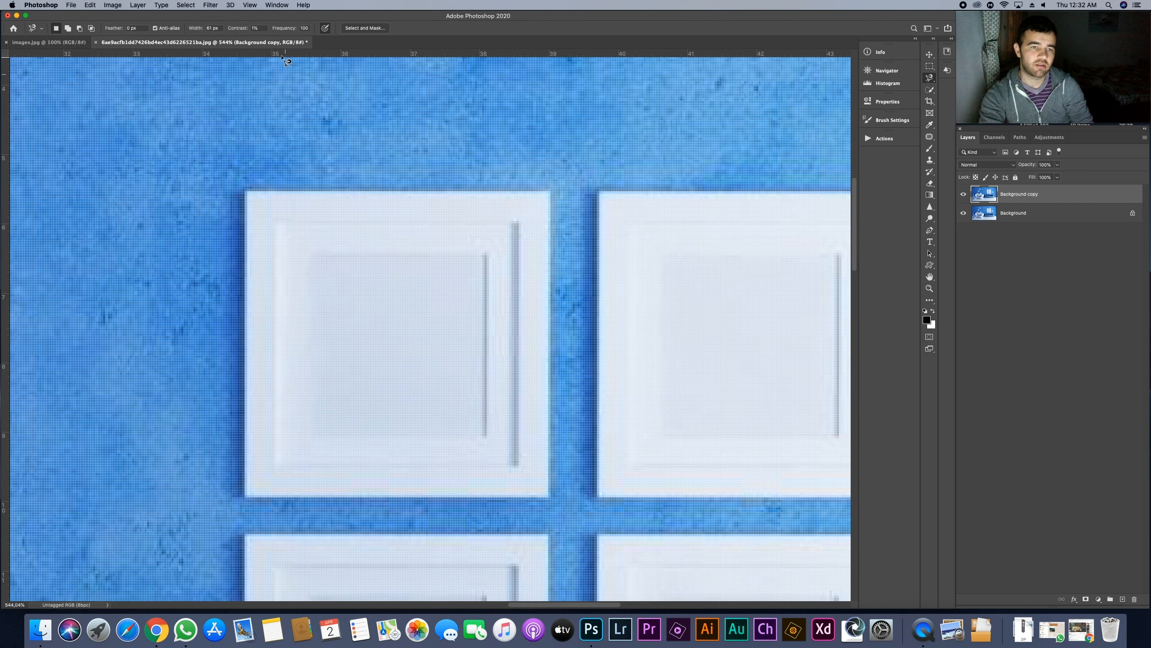
click(246, 192)
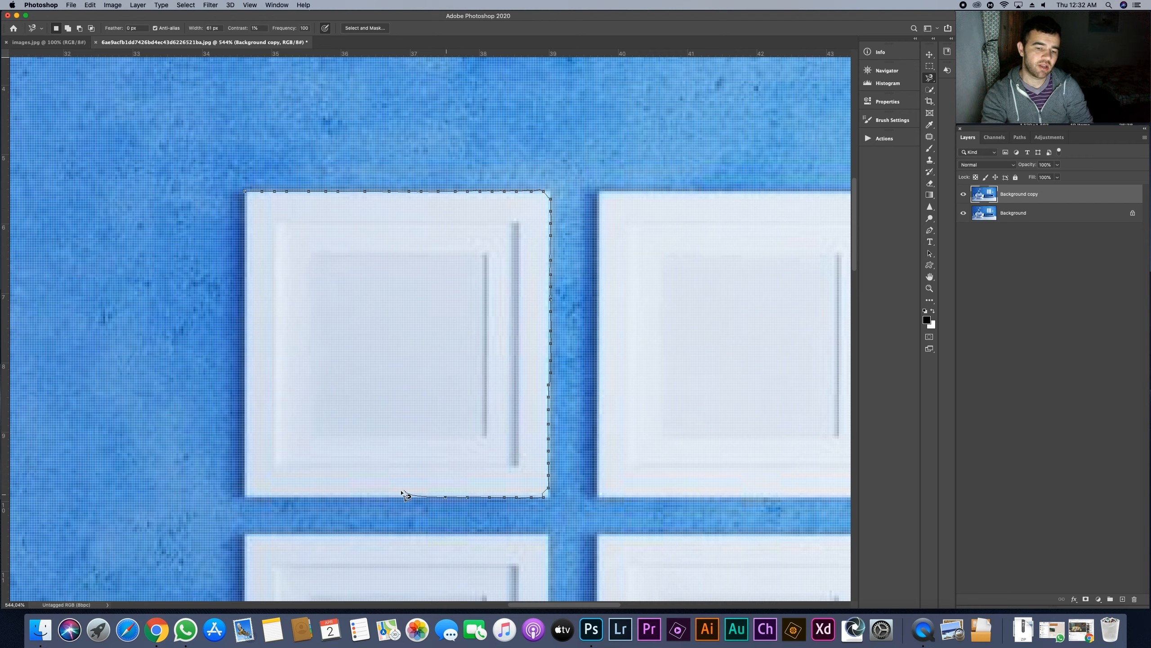
key(Return)
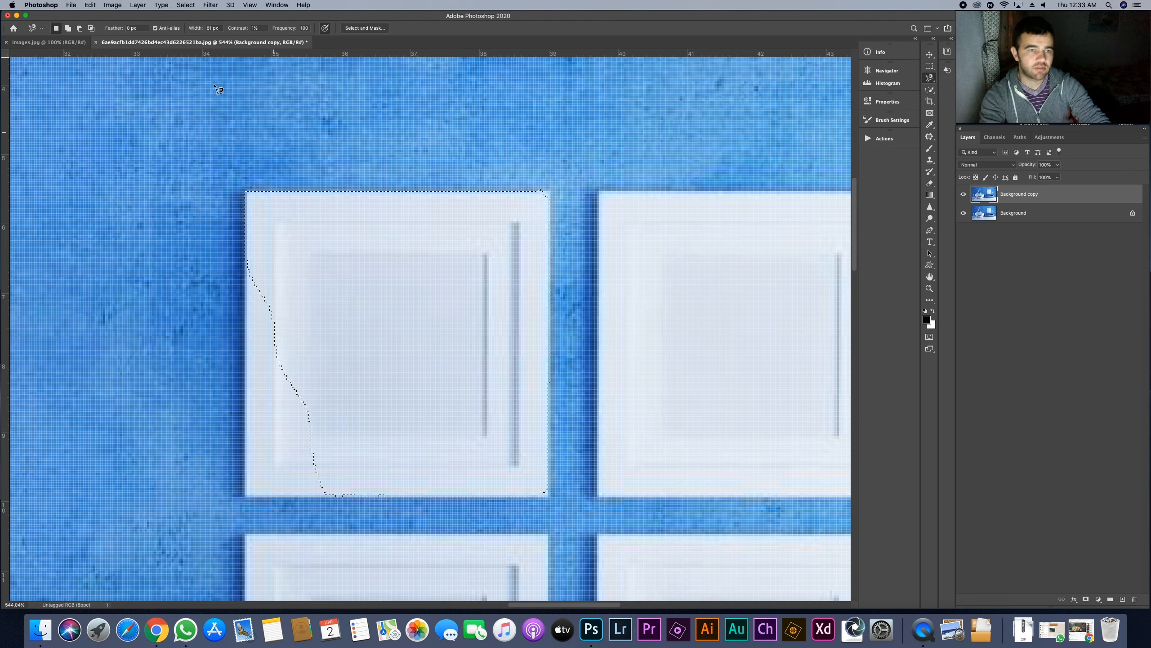
Clear the partial selection, set the Magnetic Lasso width to 1 px, and try tracing the upper-left frame.
key(super+d)
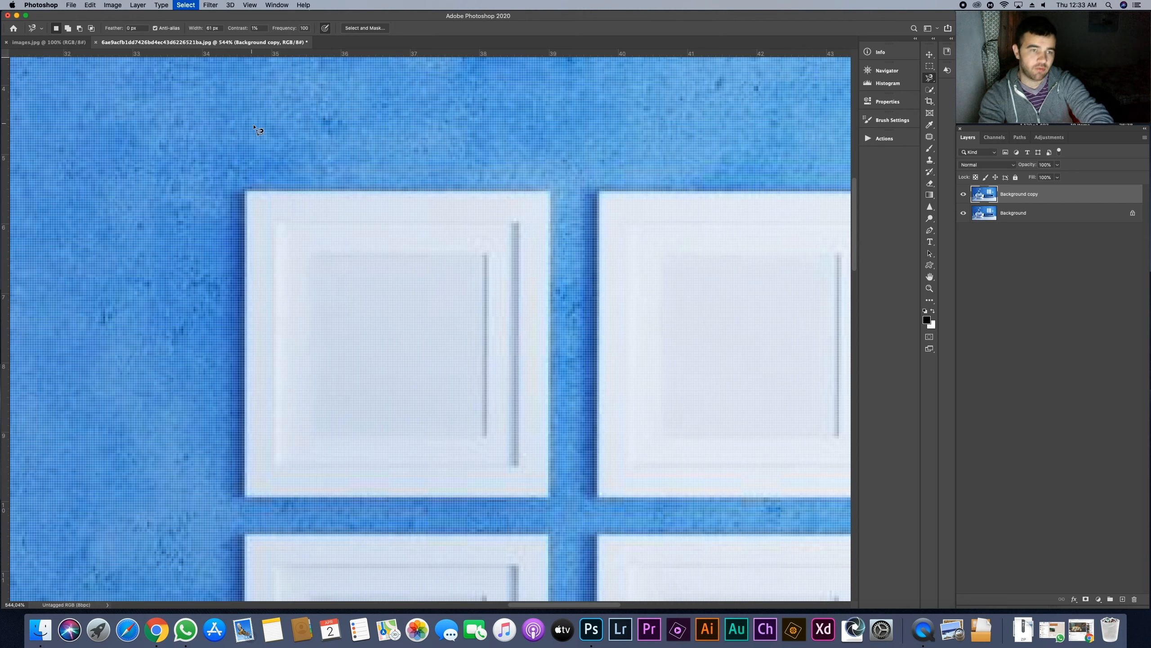
drag(195, 30, 111, 30)
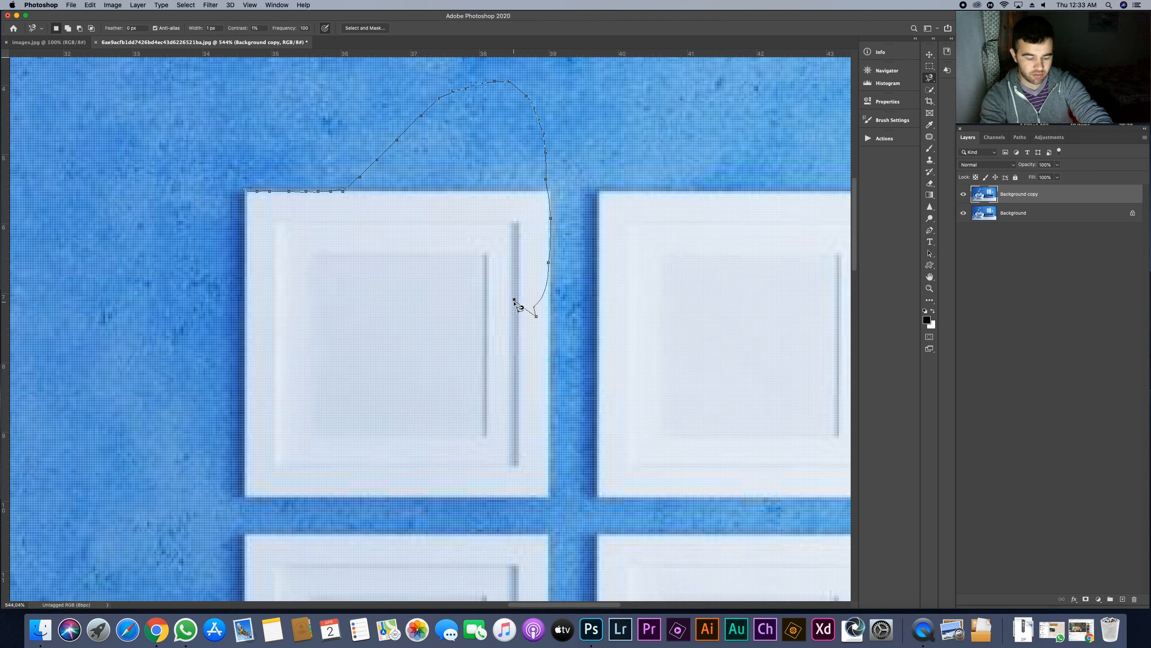
key(Escape)
Set the Magnetic Lasso width to 256 px and trace a closed selection around the upper-left frame.
click(196, 30)
drag(196, 31, 387, 57)
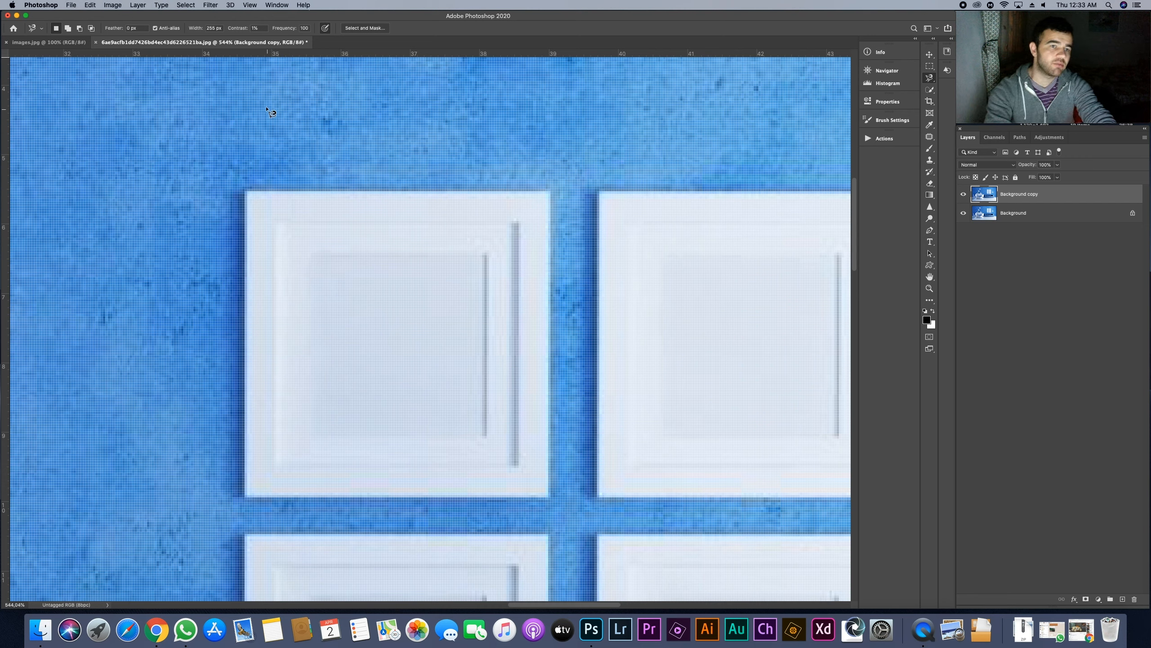
click(246, 193)
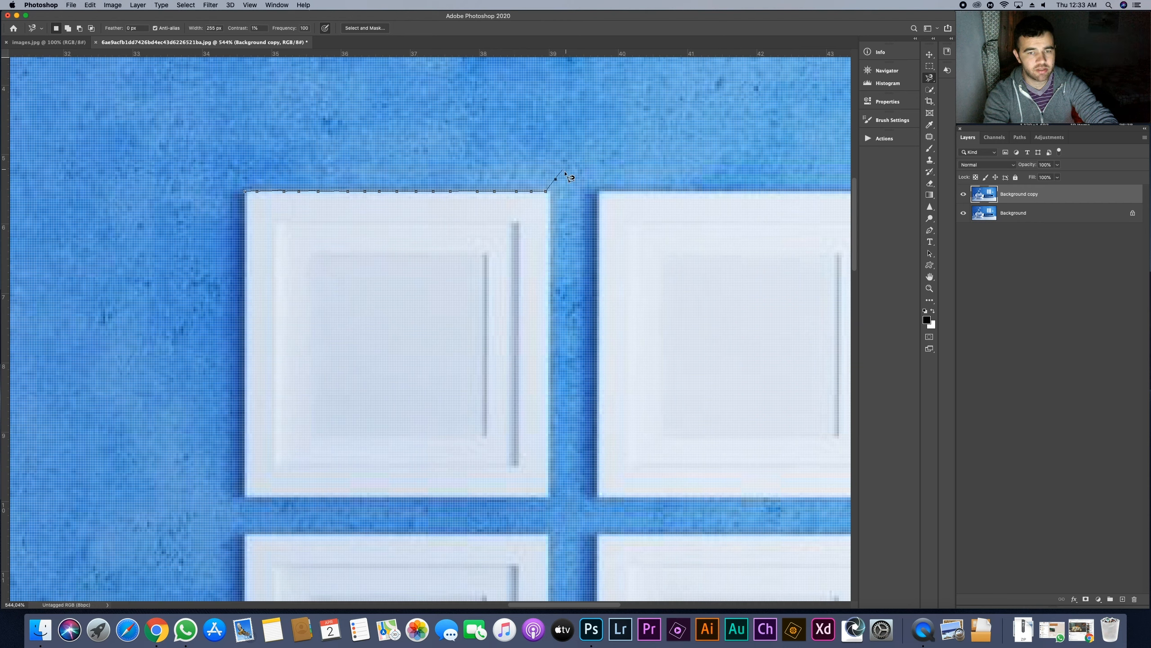
mouse_move(567, 347)
mouse_down()
mouse_move(567, 513)
mouse_move(242, 497)
mouse_move(247, 205)
mouse_move(234, 182)
mouse_up()
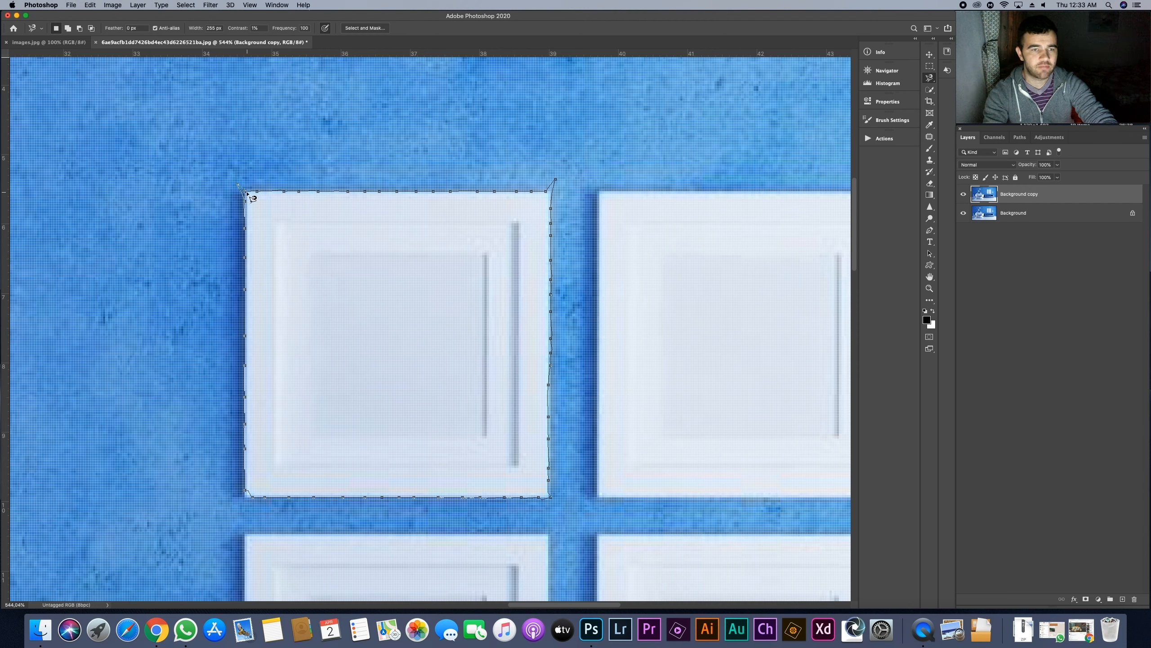
drag(282, 197, 300, 196)
double_click(301, 193)
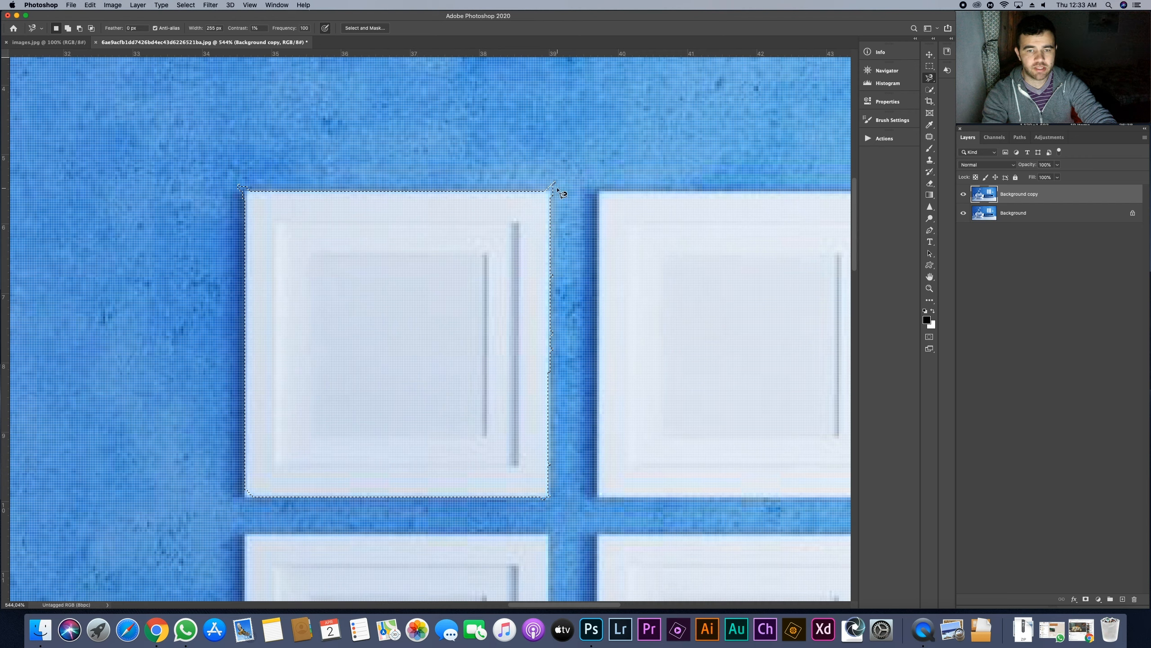
Subtract the stray tip at the selection's upper-right corner, try trimming the upper-left corner, and deselect.
mouse_move(556, 171)
mouse_down()
mouse_move(553, 198)
mouse_move(560, 171)
mouse_up()
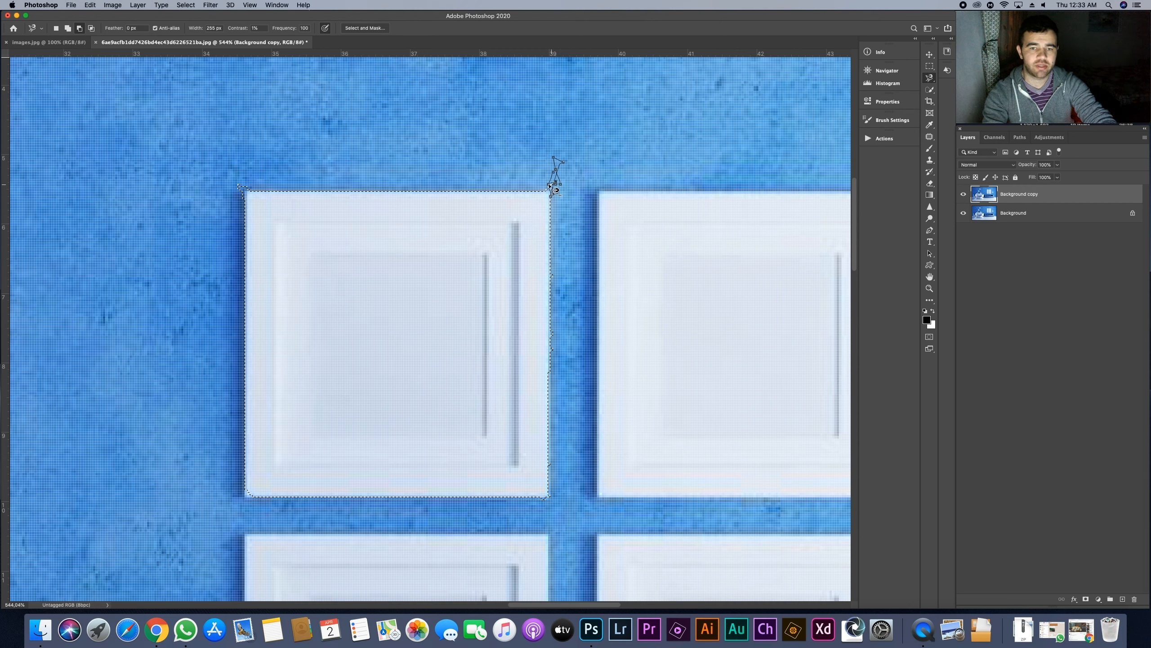
click(553, 190)
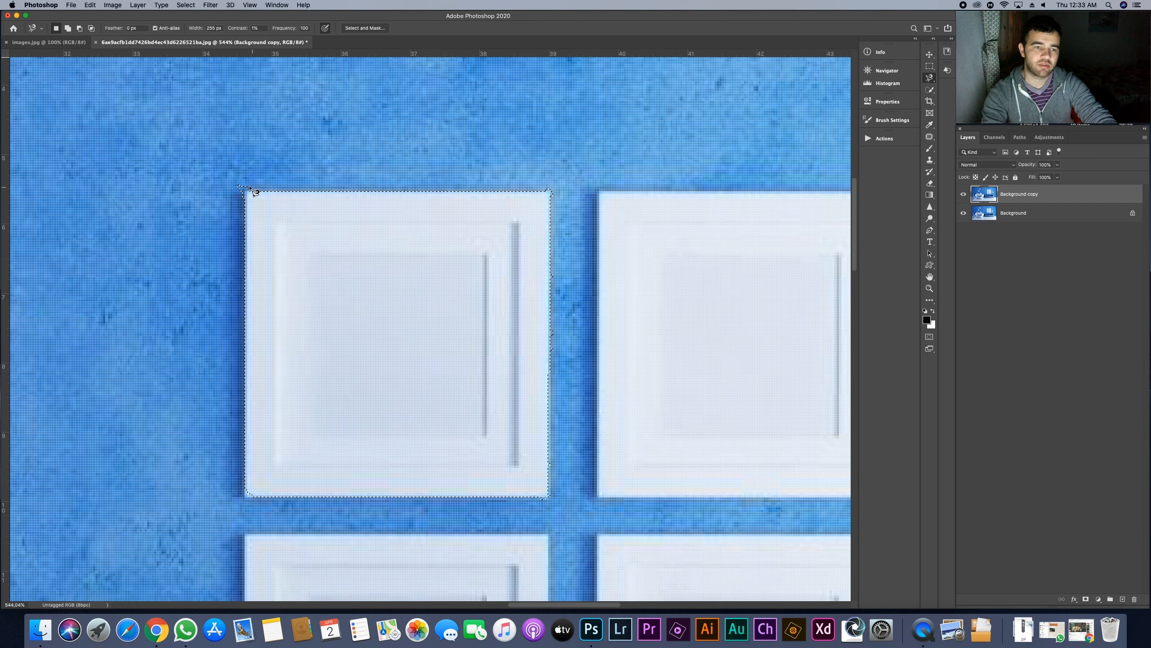
mouse_move(248, 188)
mouse_down()
mouse_move(233, 194)
mouse_move(251, 174)
mouse_move(256, 187)
mouse_up()
key(Return)
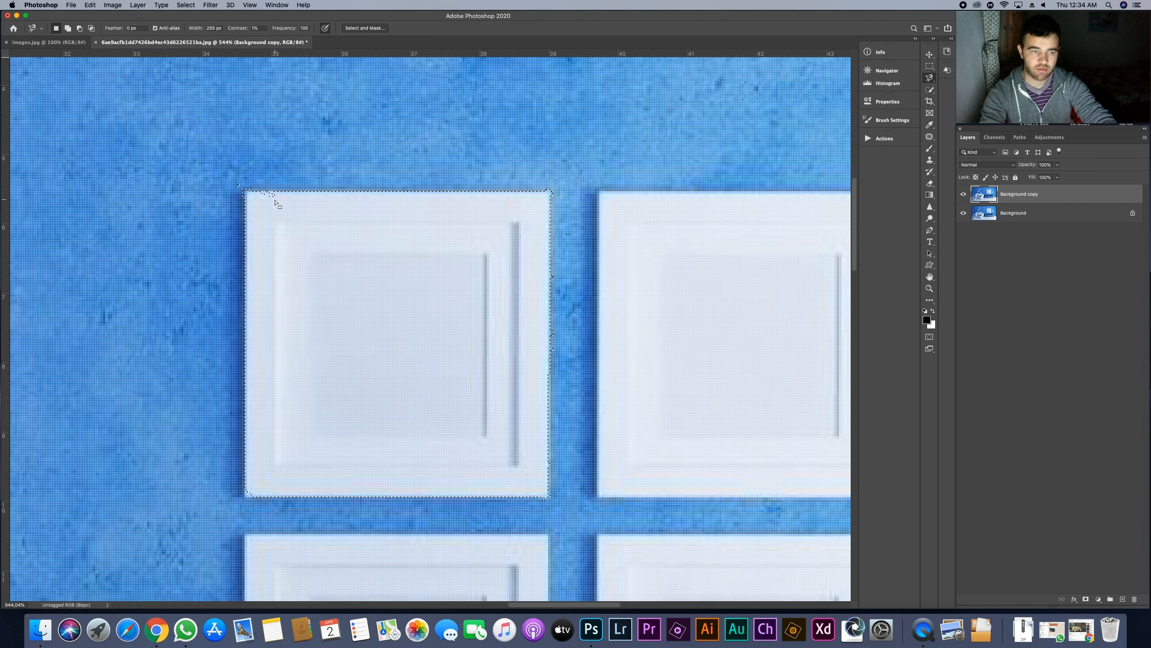
key(super+d)
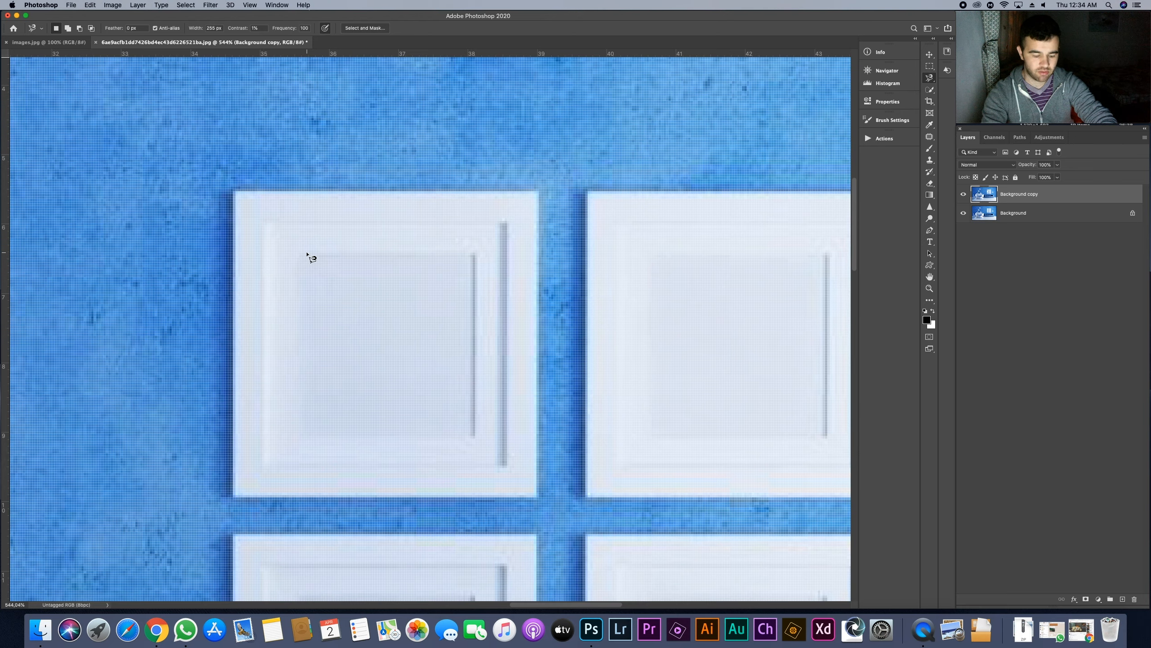
Set the Magnetic Lasso to 1 px feather, 100 px width and 5% contrast, and reduce its frequency.
scroll(306, 256, down, 3)
scroll(307, 255, down, 5)
scroll(364, 279, up, 15)
scroll(368, 282, down, 15)
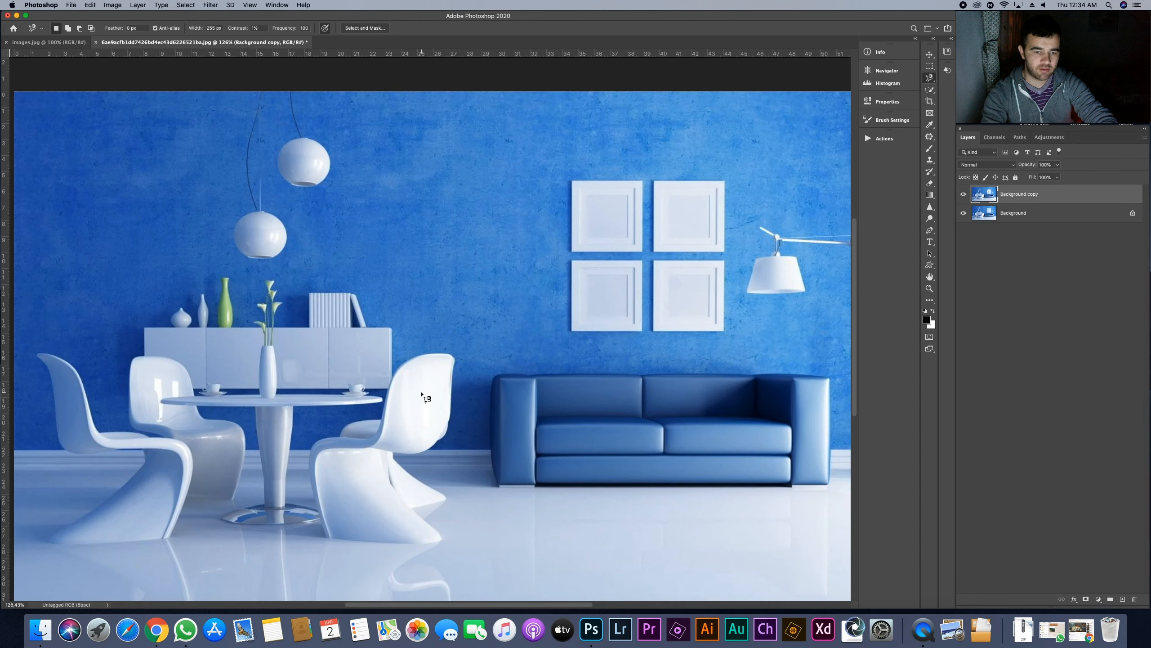
scroll(425, 398, up, 5)
scroll(421, 401, down, 5)
scroll(449, 422, up, 1)
scroll(450, 423, up, 1)
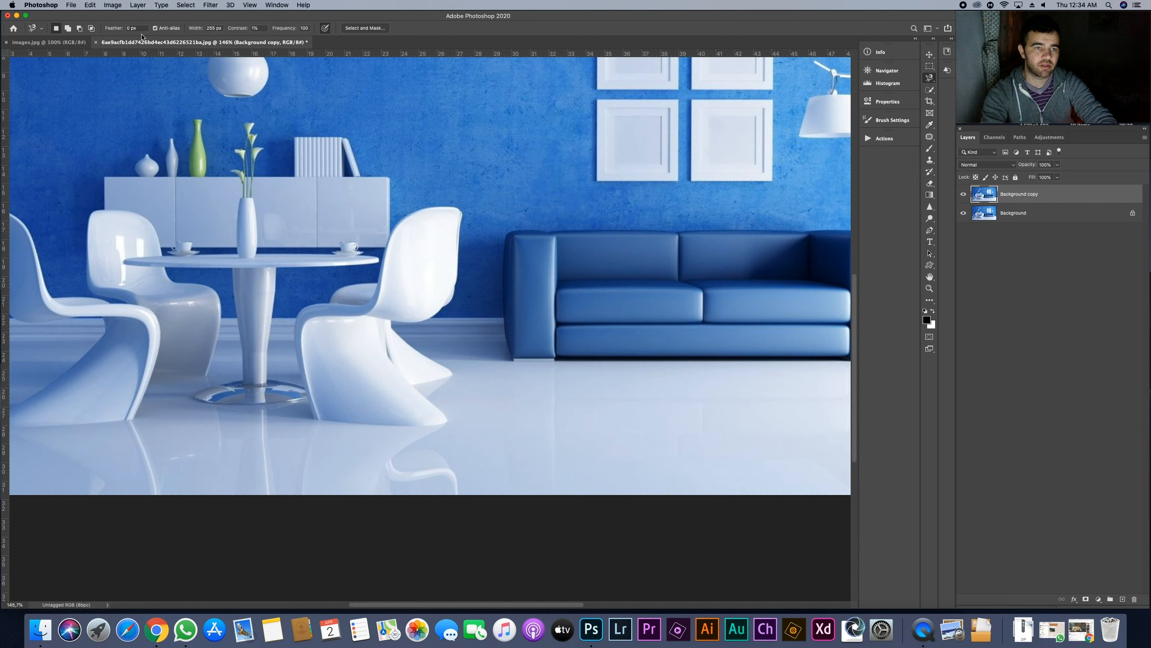
drag(116, 31, 117, 31)
drag(194, 31, 264, 33)
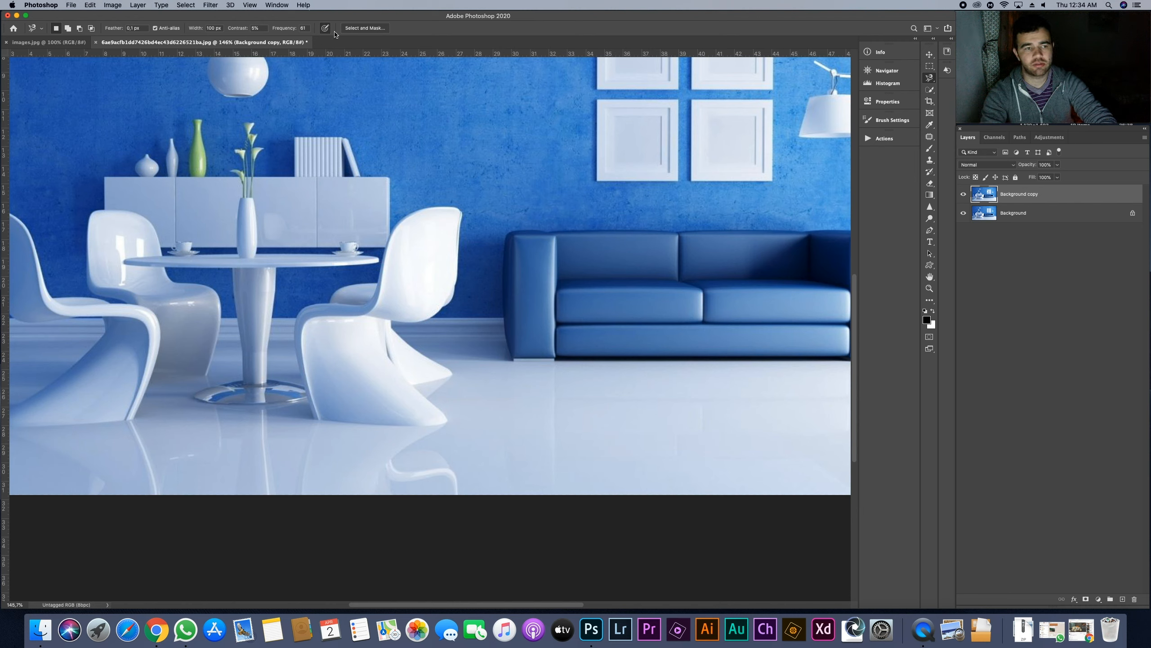
drag(112, 30, 117, 31)
Select the white chair nearest the sofa by tracing its backrest, base and seat edges with the Magnetic Lasso.
scroll(453, 245, up, 2)
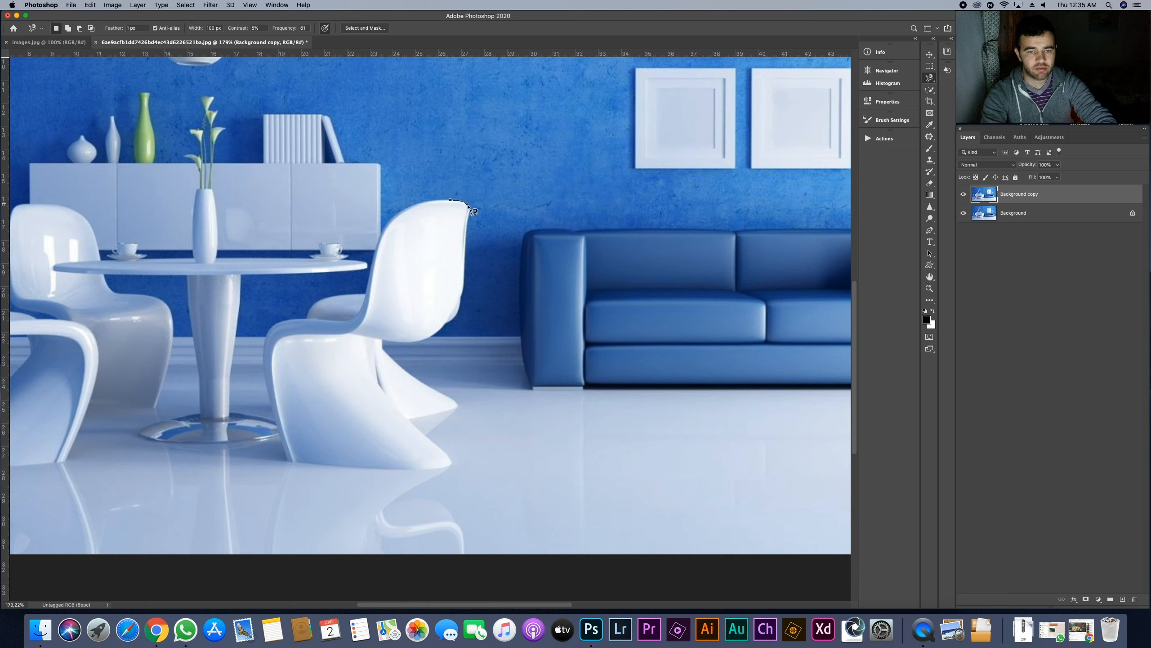
drag(467, 245, 447, 324)
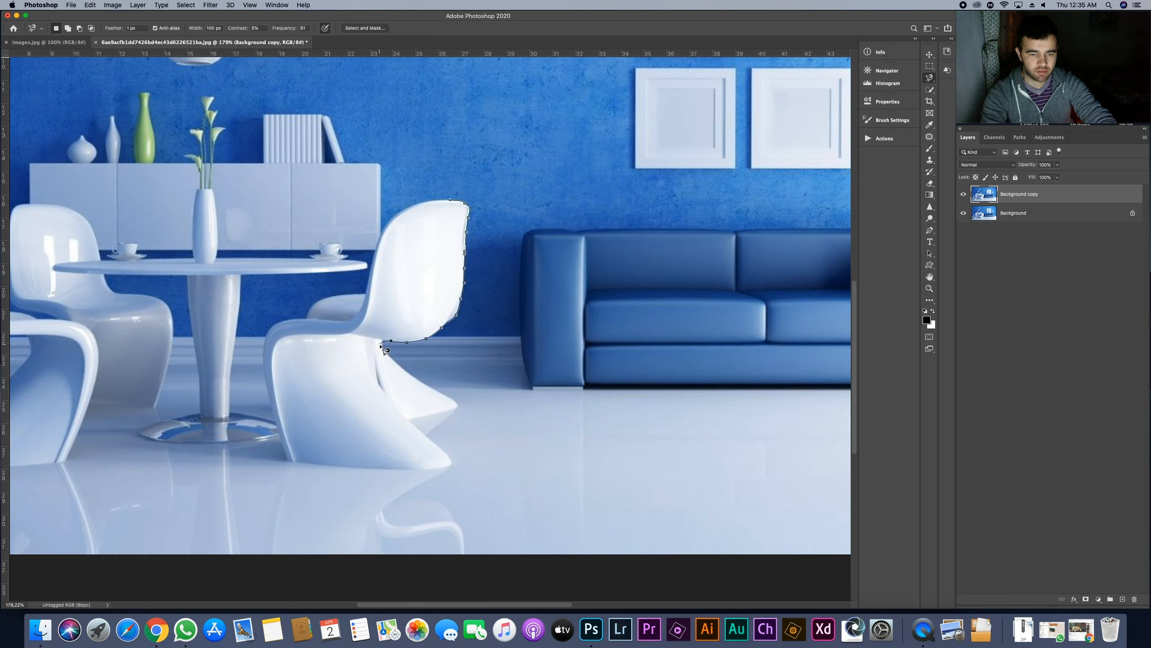
drag(383, 352, 435, 393)
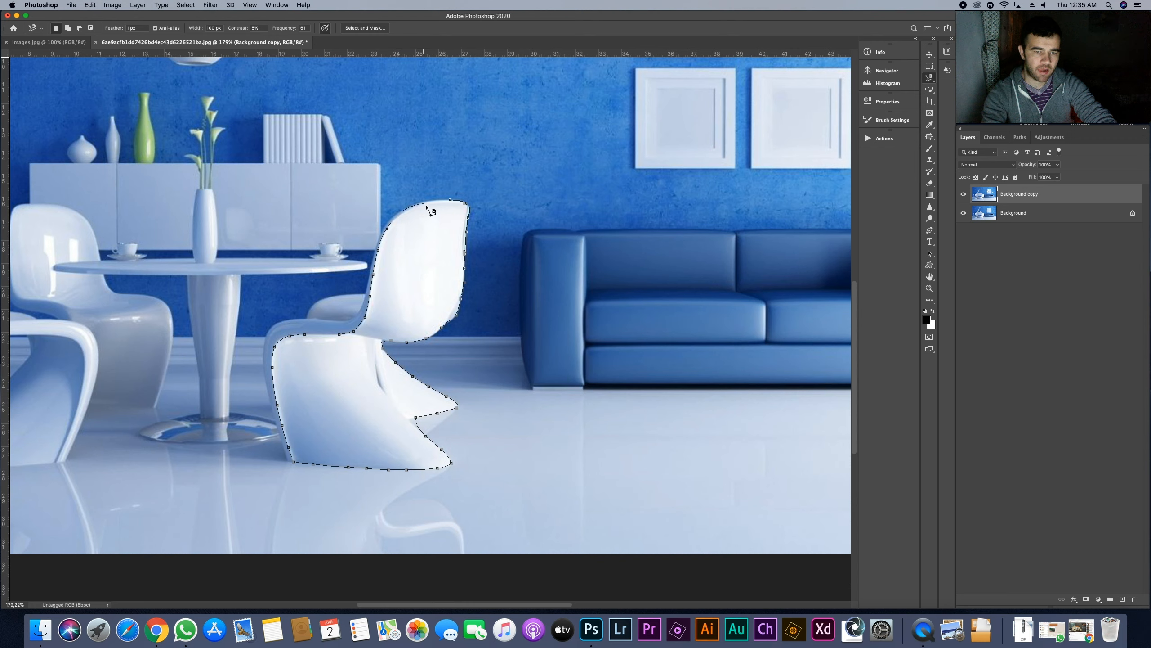
click(457, 205)
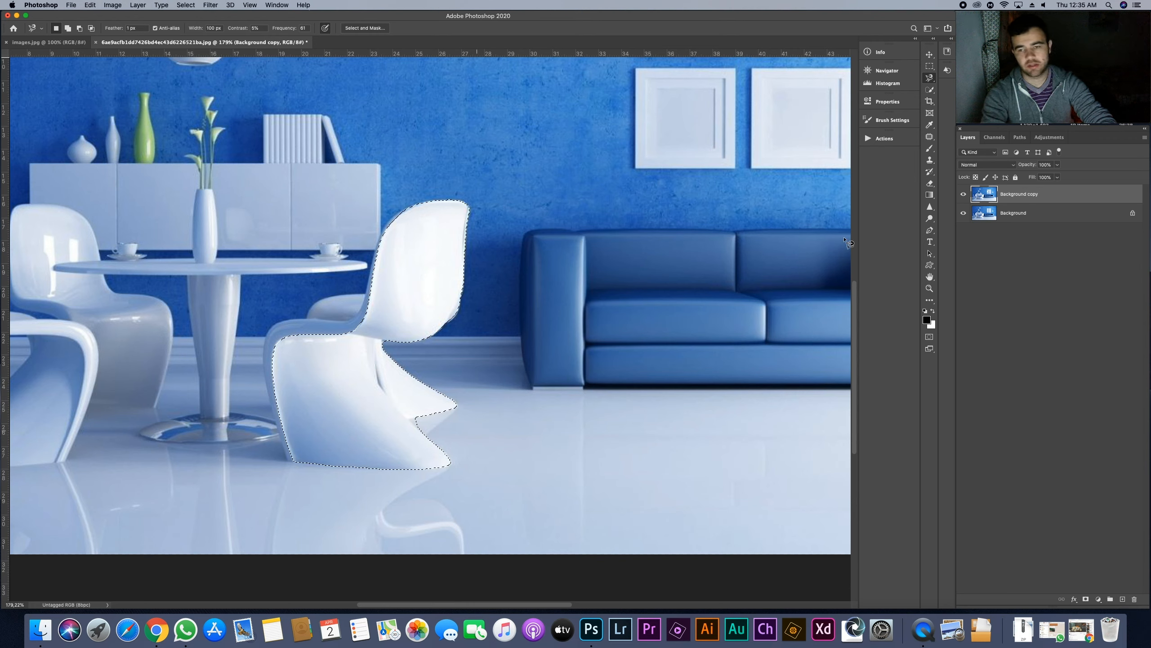
Subtract the floor sliver between the chair's two base tips from the selection with the Lasso tool.
right_click(935, 84)
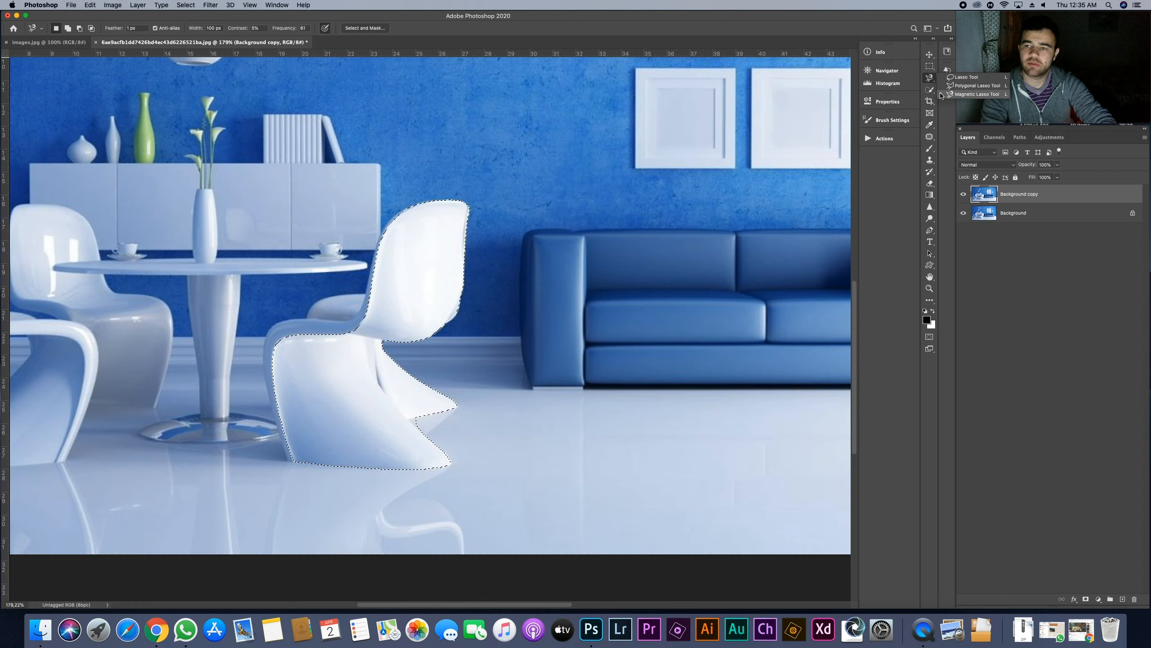
click(963, 77)
scroll(402, 451, up, 5)
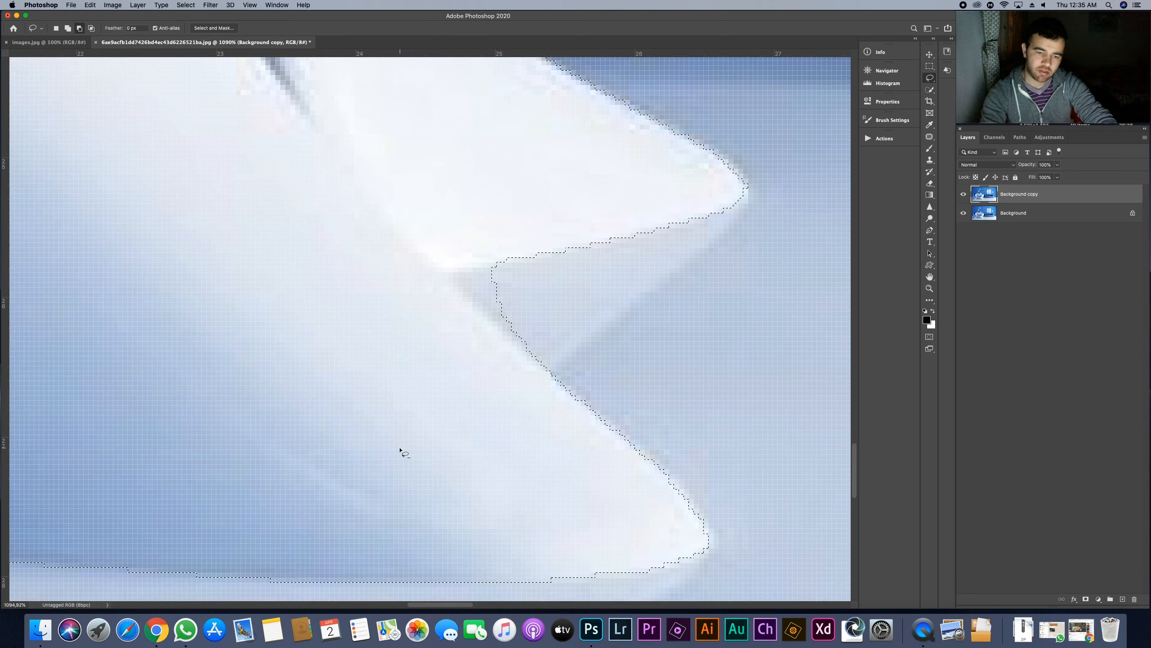
scroll(562, 349, down, 4)
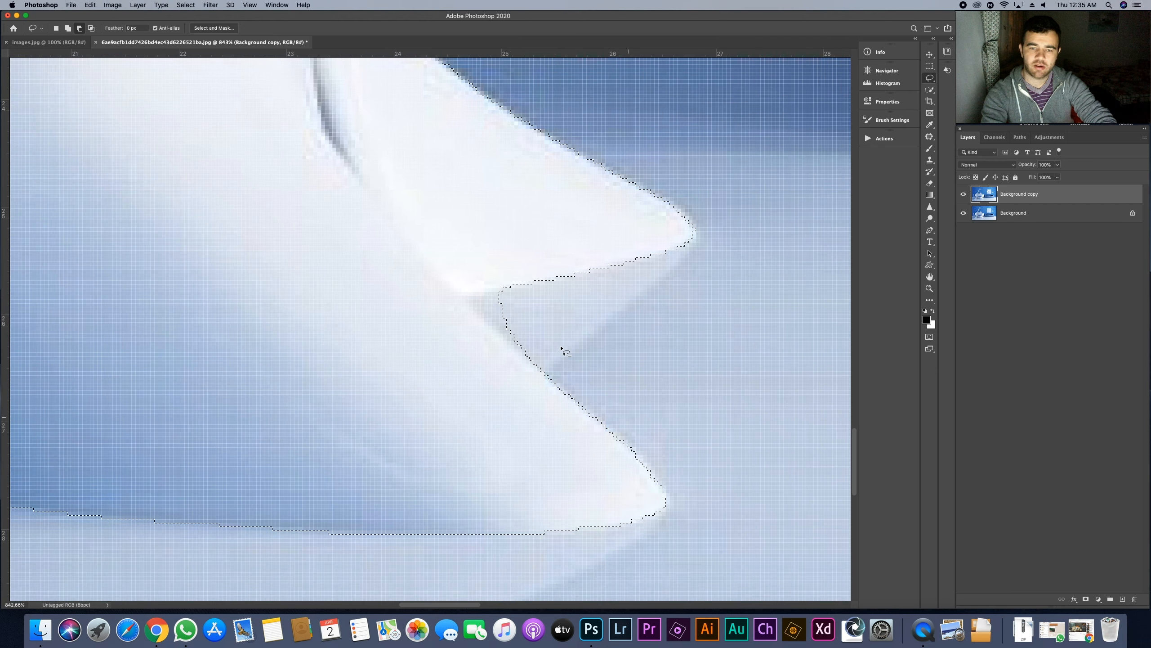
scroll(518, 311, up, 3)
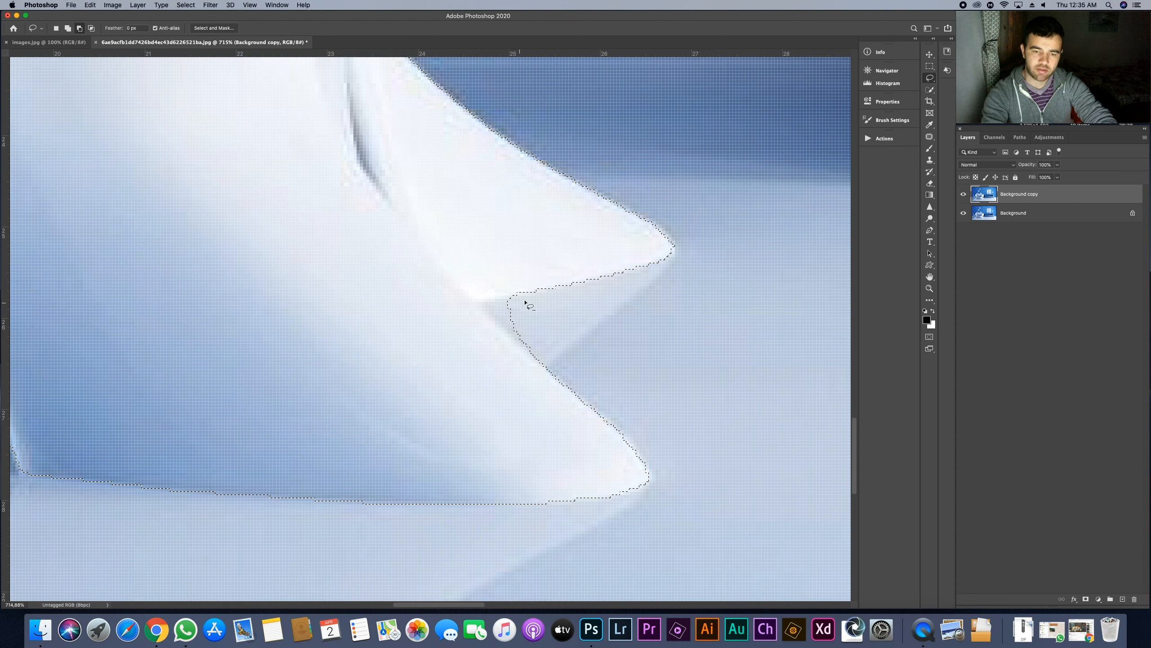
mouse_move(524, 298)
mouse_down()
mouse_move(484, 306)
mouse_move(534, 355)
mouse_move(526, 301)
mouse_move(484, 304)
mouse_up()
key(super+0)
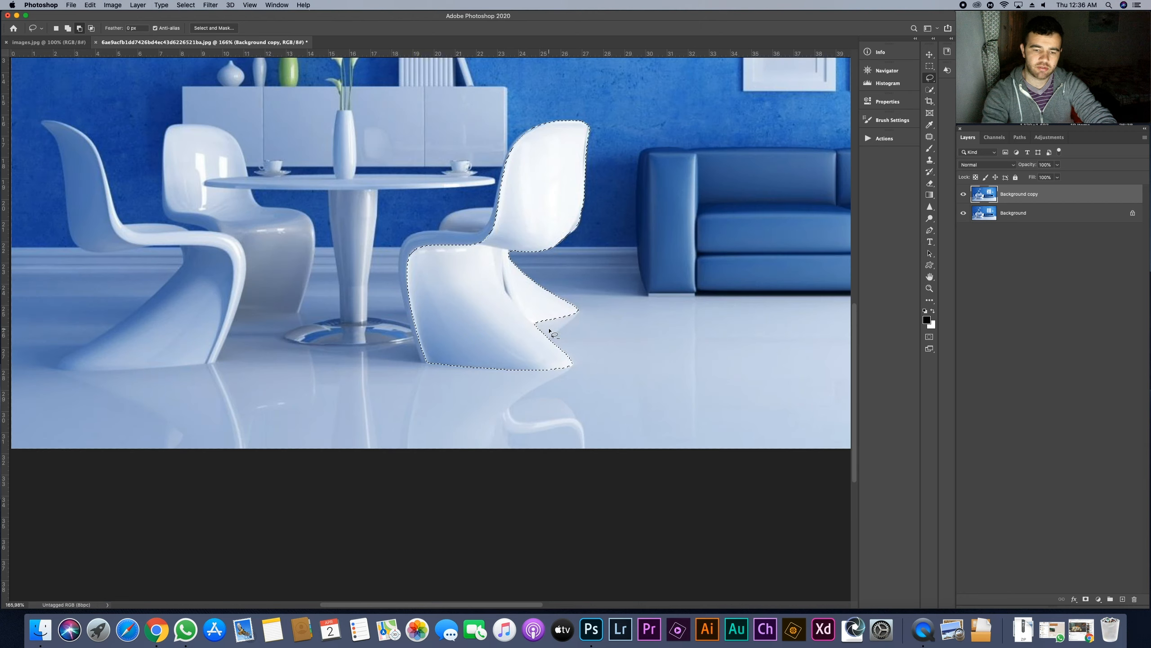
Try to extend the chair selection at the front seat corner with freehand Lasso additions.
scroll(480, 330, up, 6)
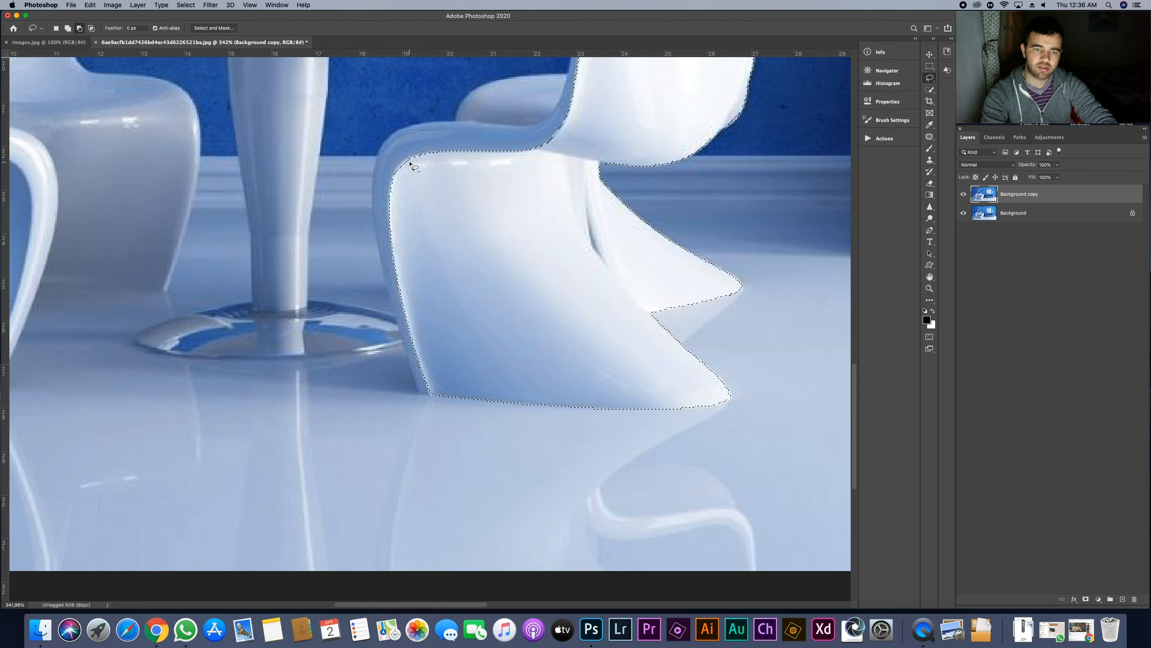
key(shift)
mouse_move(416, 157)
mouse_down()
mouse_move(397, 169)
mouse_move(400, 202)
mouse_up()
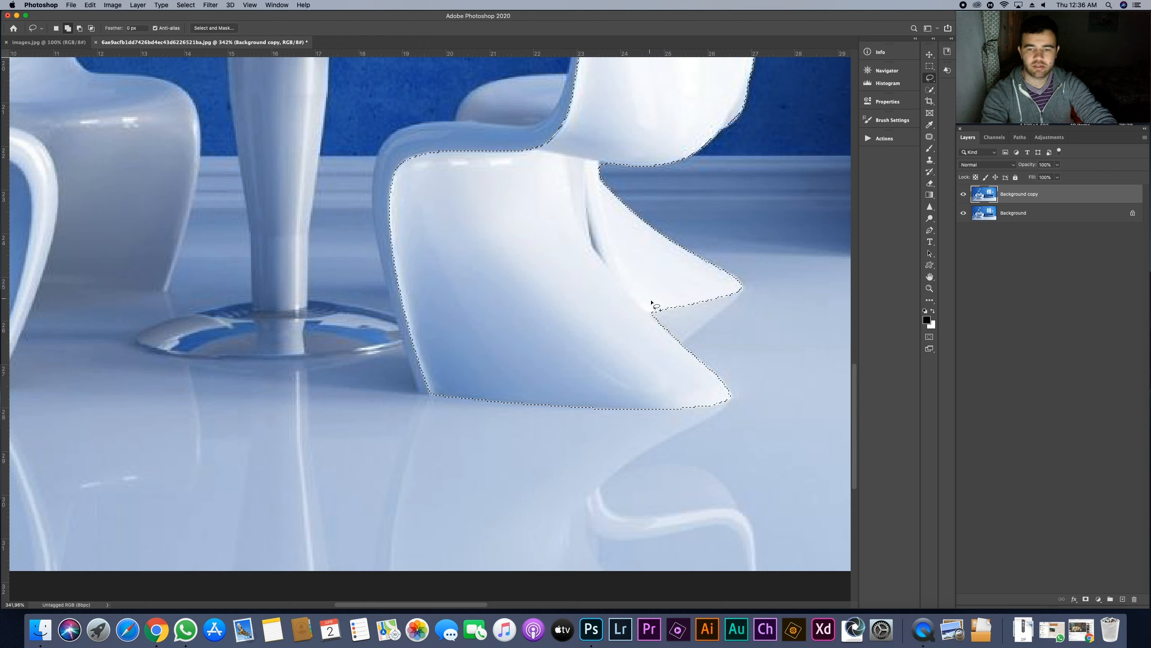
mouse_move(433, 162)
mouse_down()
mouse_move(412, 157)
mouse_move(399, 181)
mouse_up()
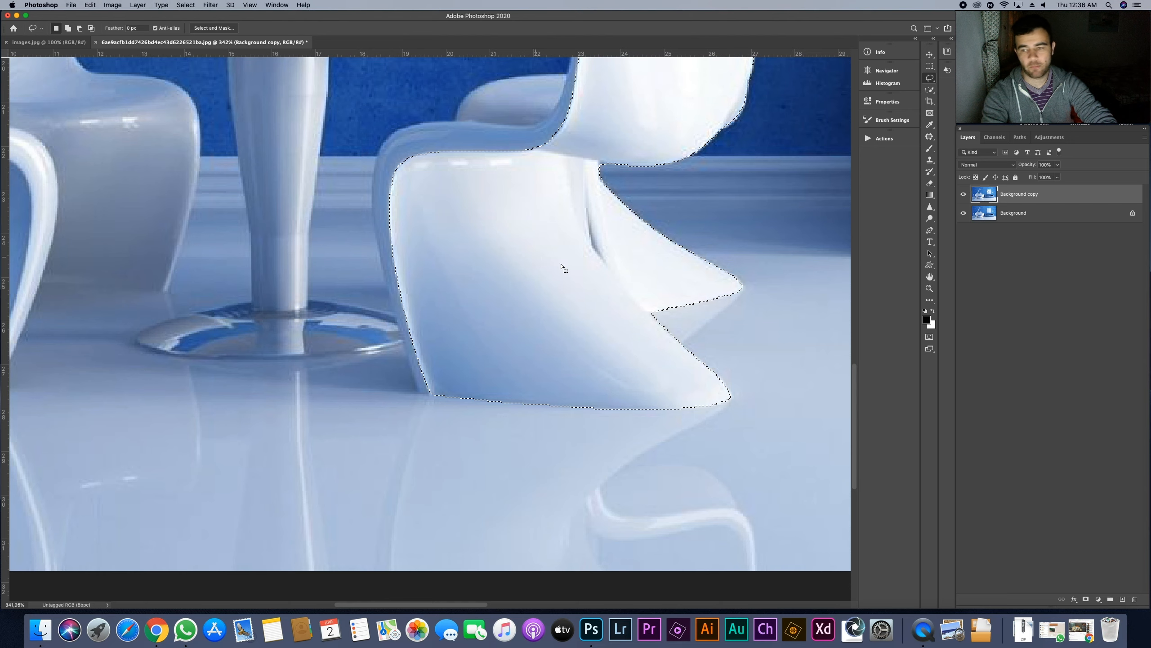
Subtract the stray slivers beneath the backrest and along its lower rear edge from the chair selection.
scroll(634, 277, down, 2)
key(alt)
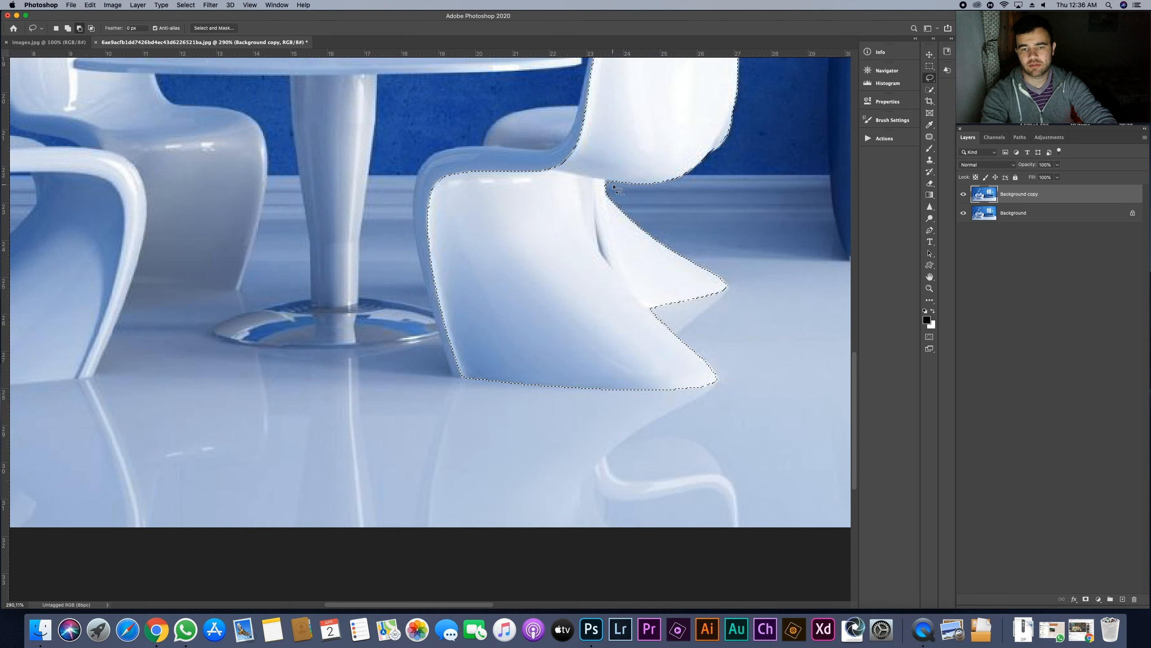
drag(613, 183, 607, 183)
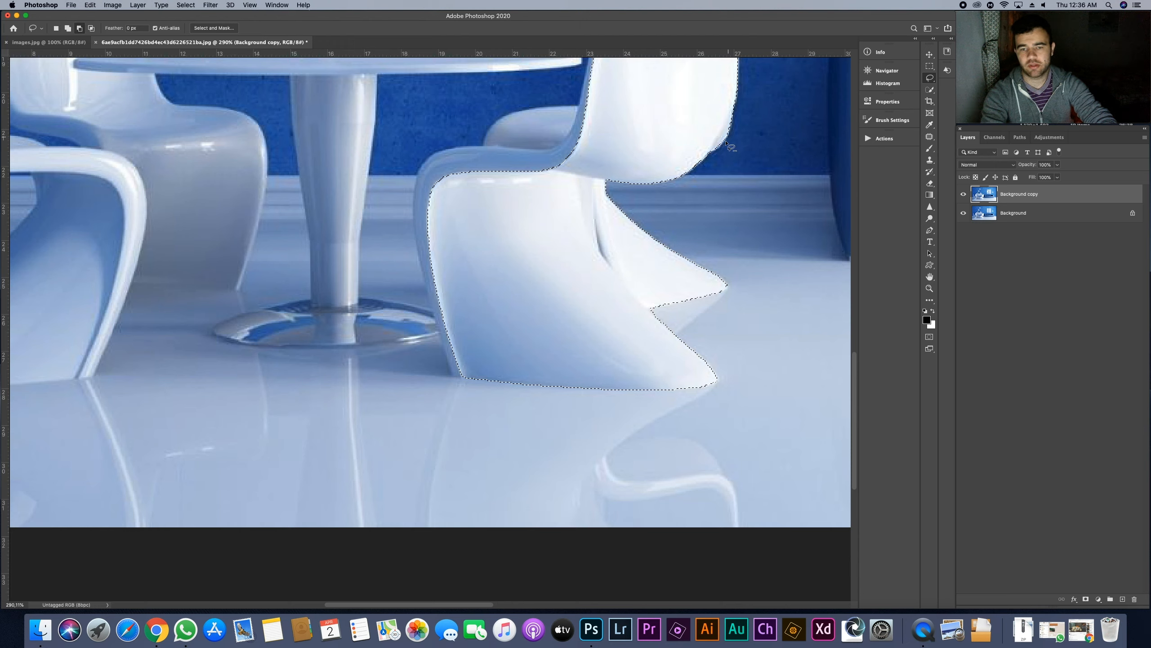
drag(728, 130, 704, 166)
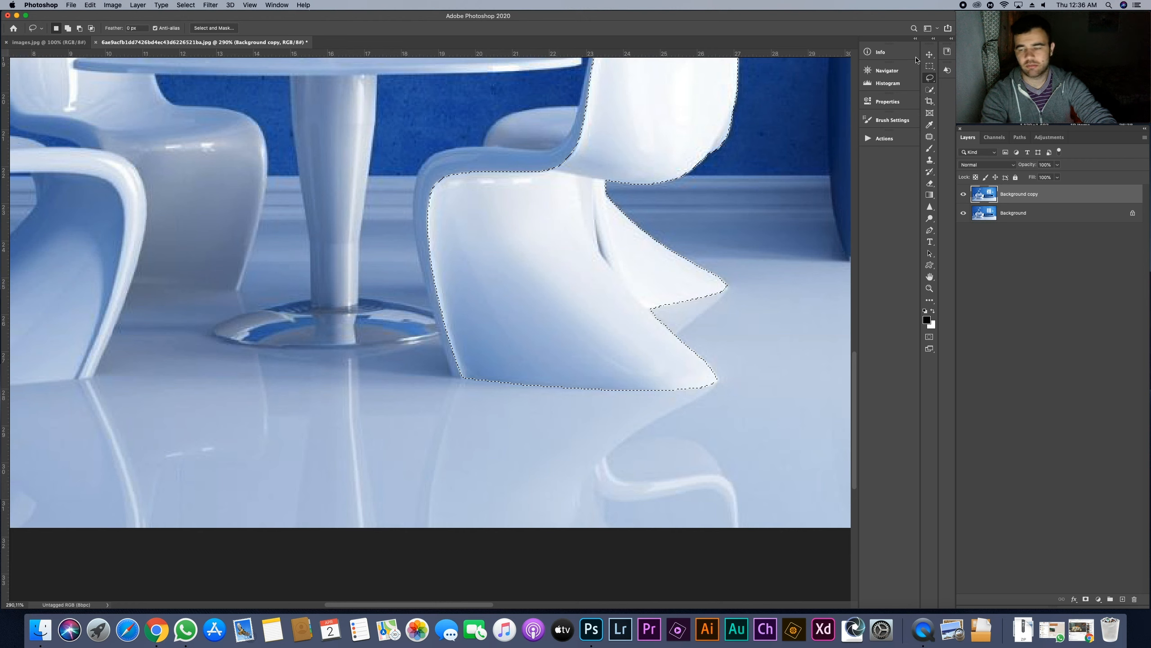
Trace a new closed Magnetic Lasso selection around the chair's front base, backrest and outer seat rim, leaving out the rear leg.
right_click(930, 77)
click(957, 94)
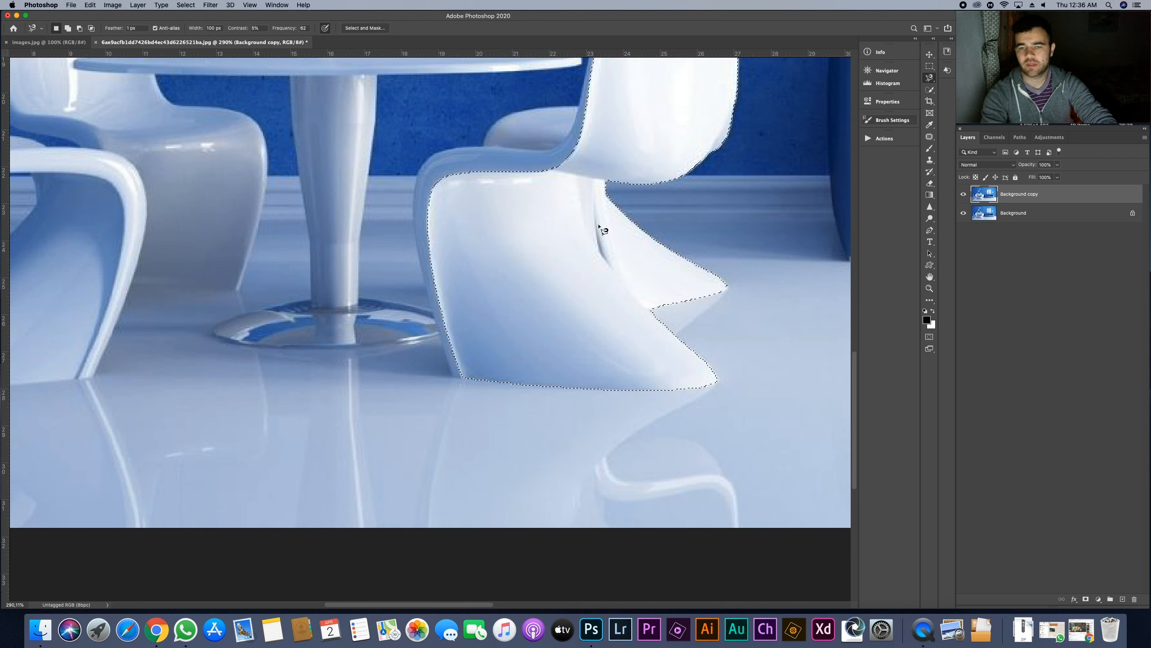
click(454, 377)
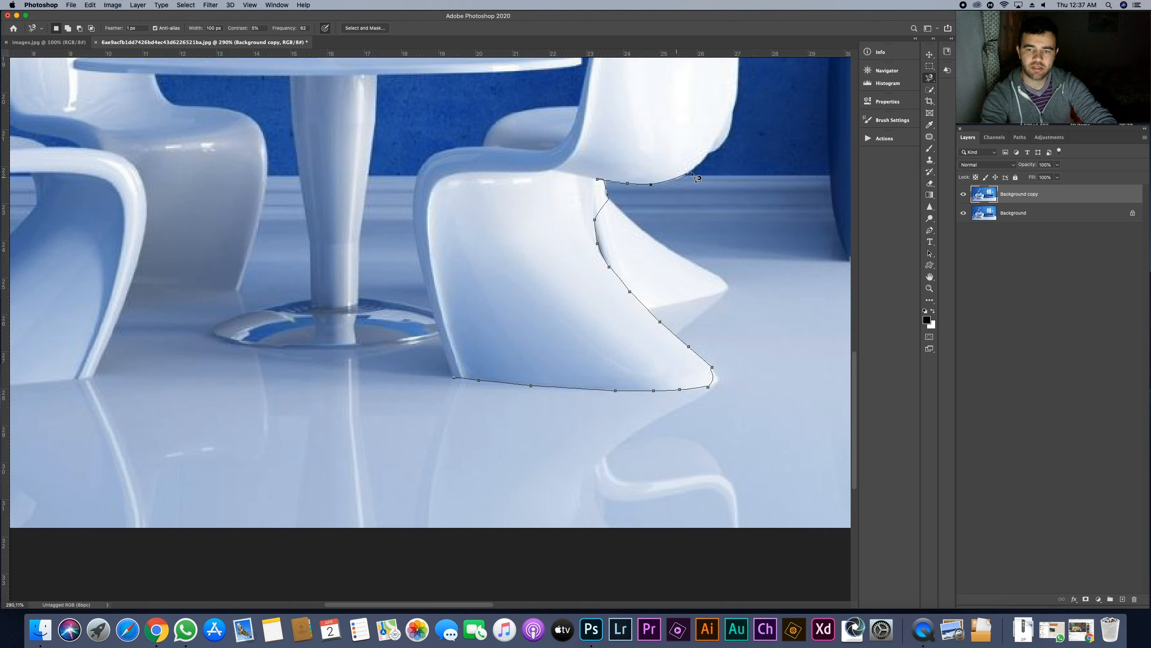
click(712, 151)
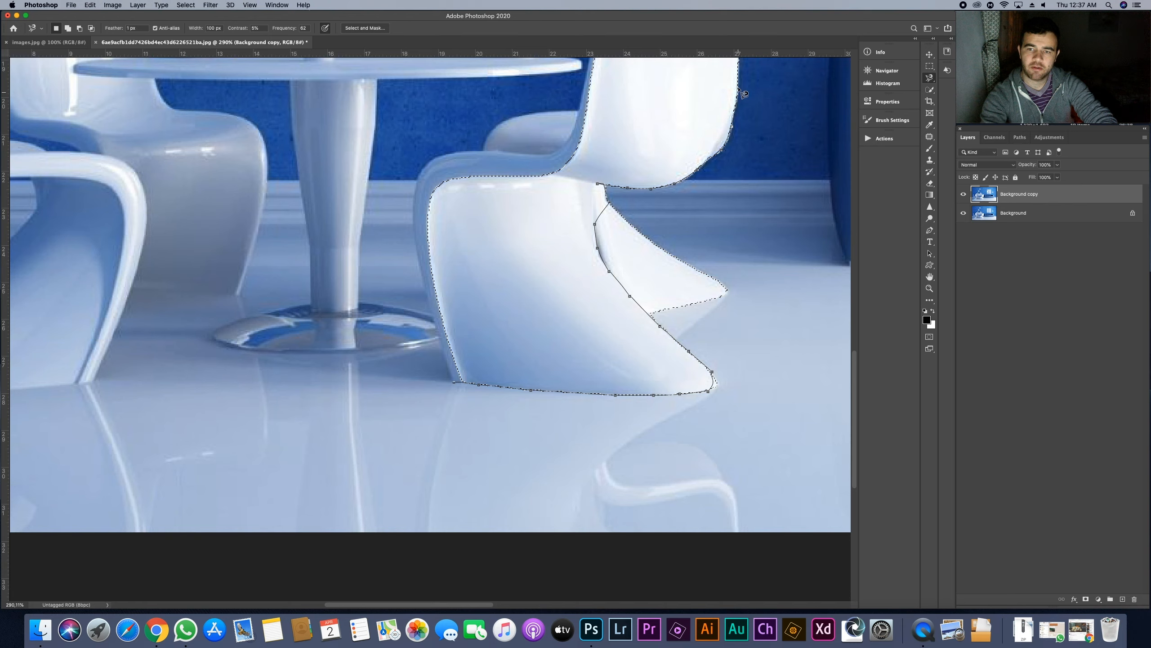
scroll(744, 93, up, 3)
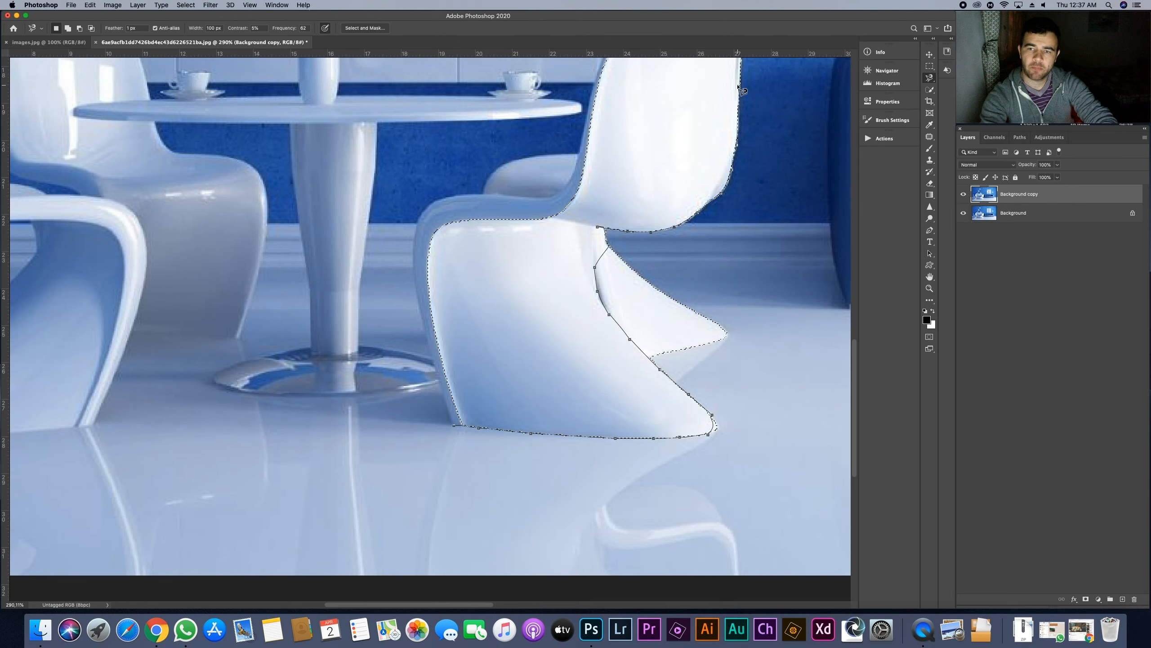
scroll(743, 91, up, 5)
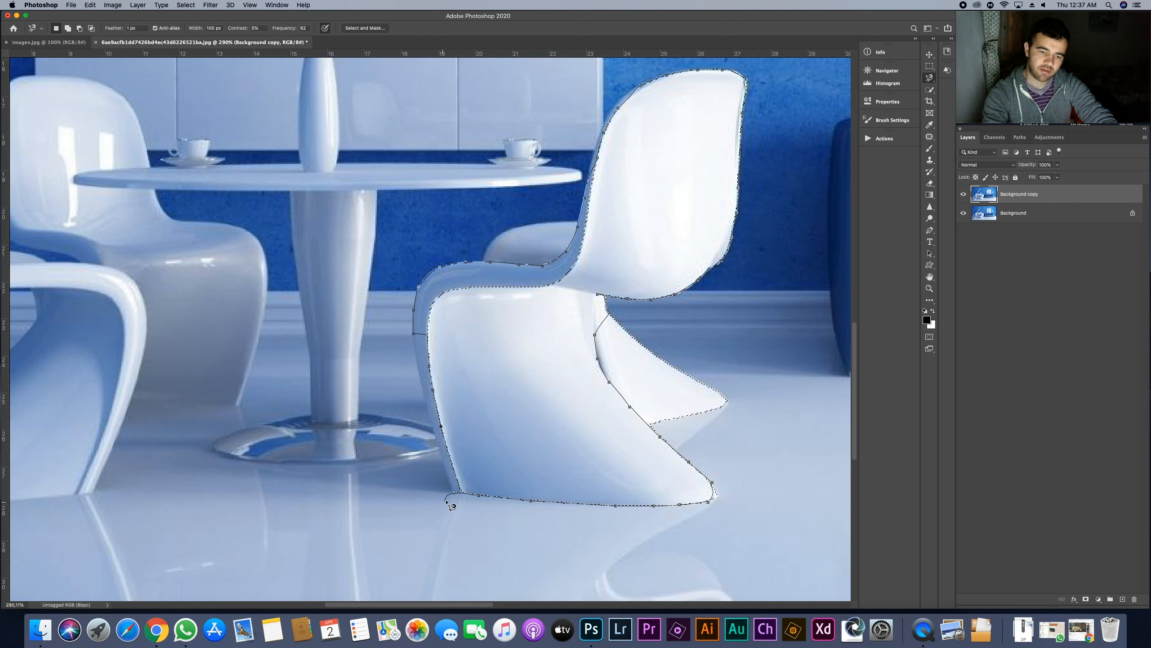
click(461, 496)
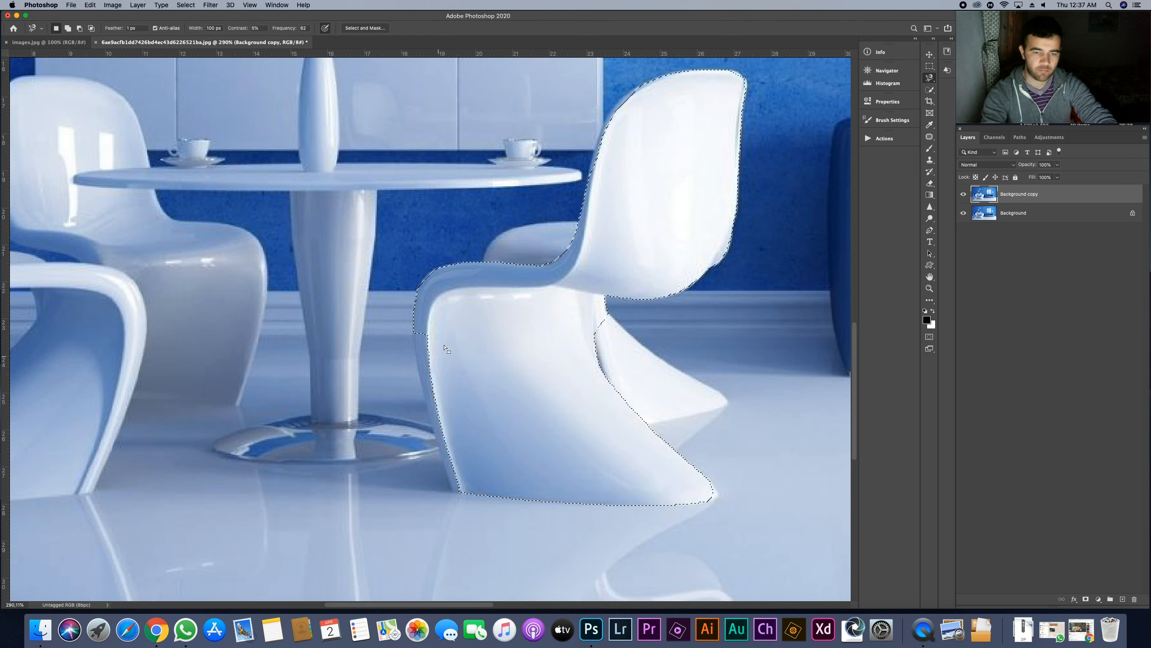
Add the missed edge along the table-facing side of the chair's backrest to the selection with the Lasso tool.
click(929, 77)
click(961, 72)
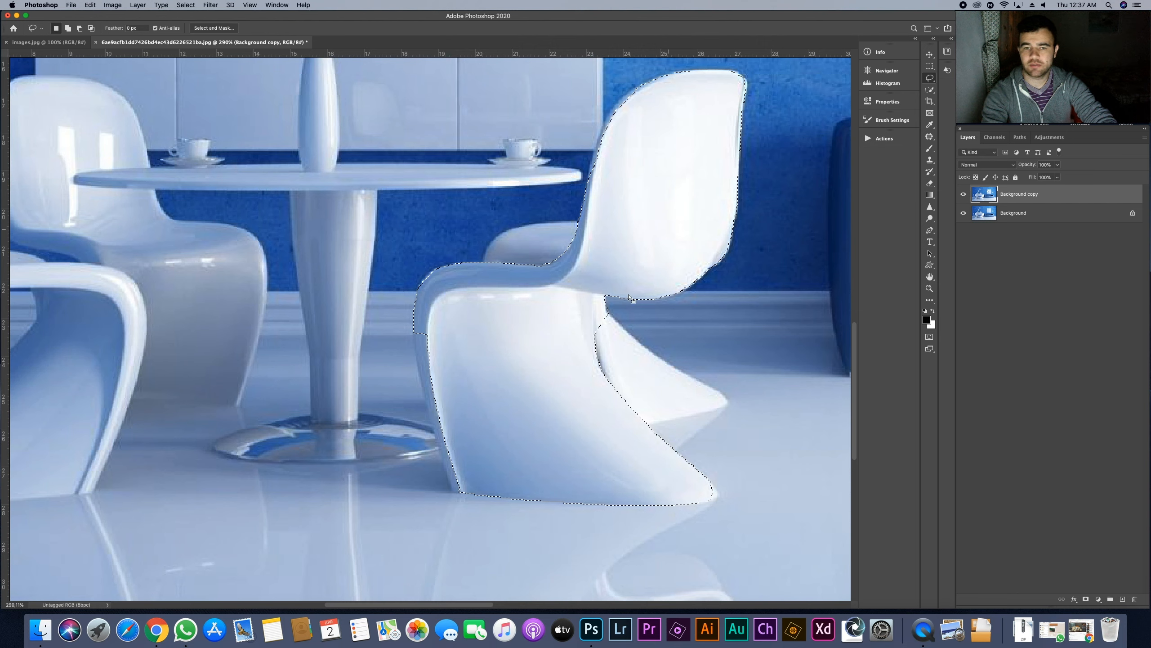
click(643, 82)
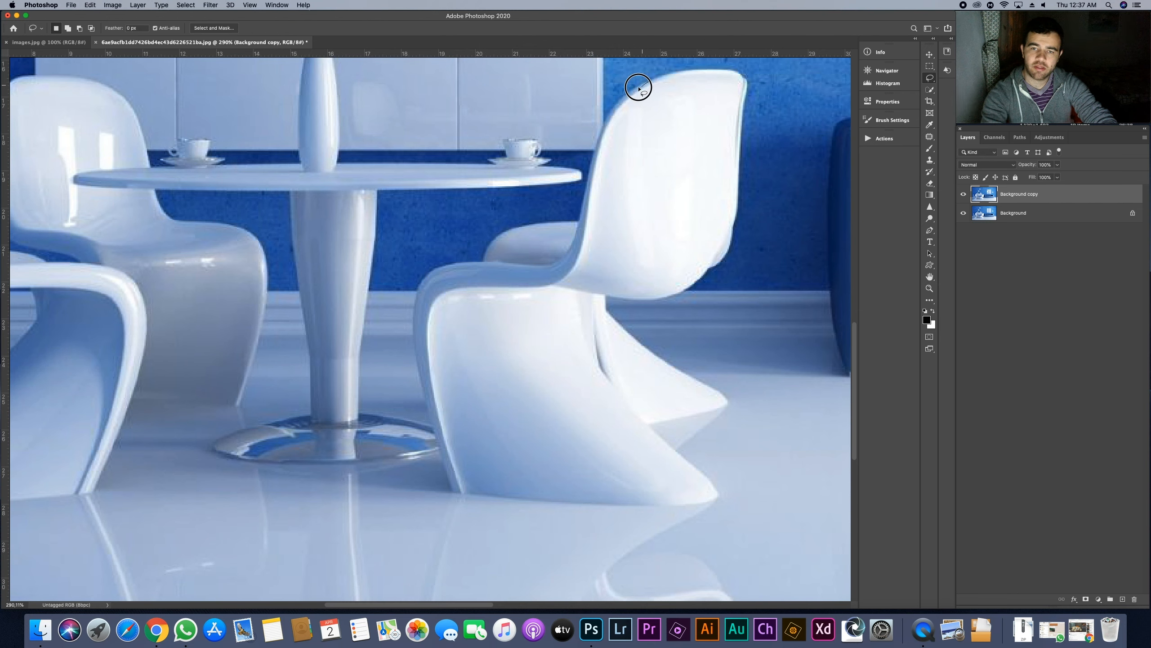
key(super+z)
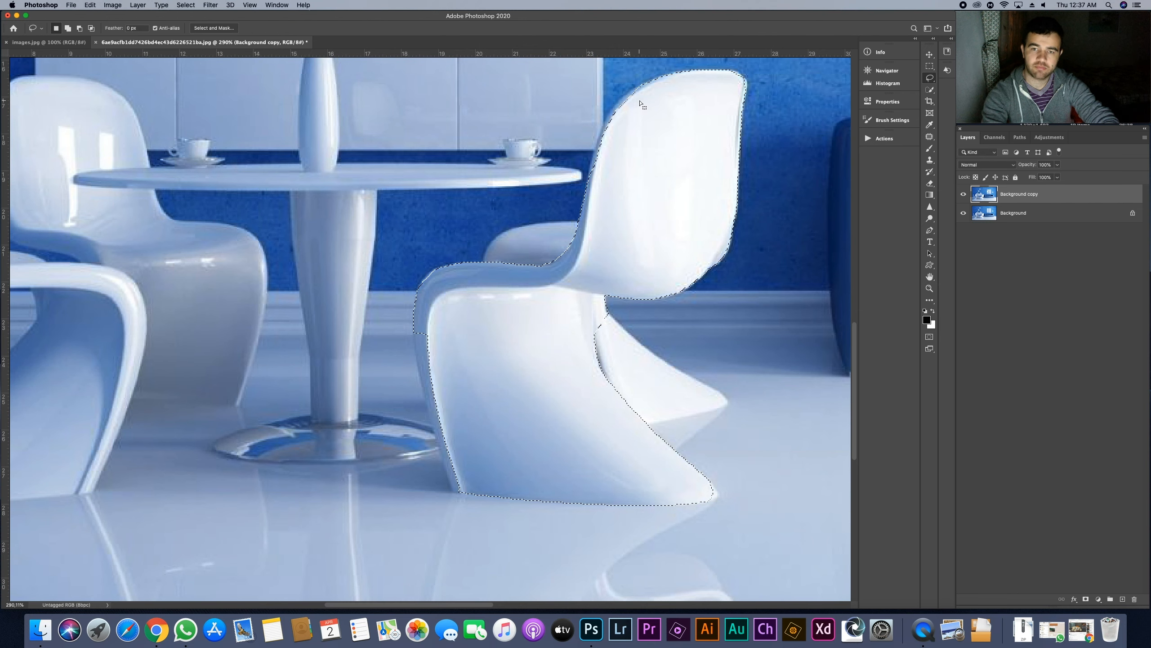
mouse_move(645, 85)
mouse_down()
mouse_move(610, 112)
mouse_move(594, 162)
mouse_move(636, 93)
mouse_move(600, 134)
mouse_move(589, 174)
mouse_up()
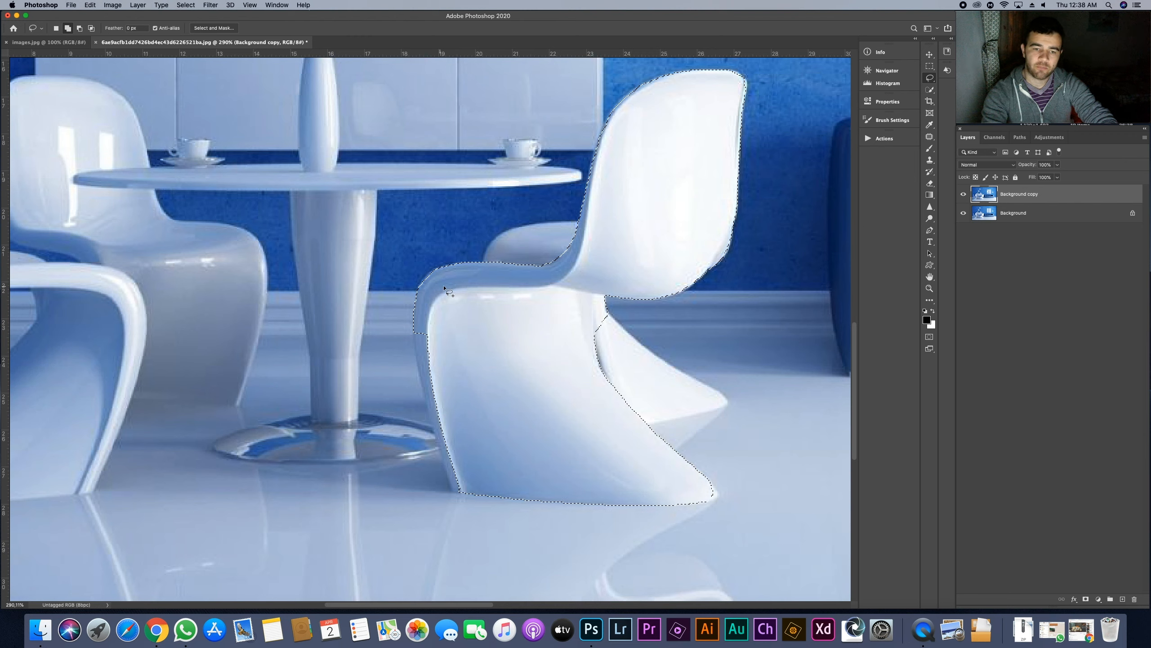
Add the missing strip along the chair's front leg to the selection and fill the small gap below the seat bend.
mouse_move(435, 271)
mouse_down()
mouse_move(412, 348)
mouse_move(442, 461)
mouse_move(465, 494)
mouse_up()
mouse_move(419, 322)
mouse_down()
mouse_move(419, 365)
mouse_move(441, 385)
mouse_up()
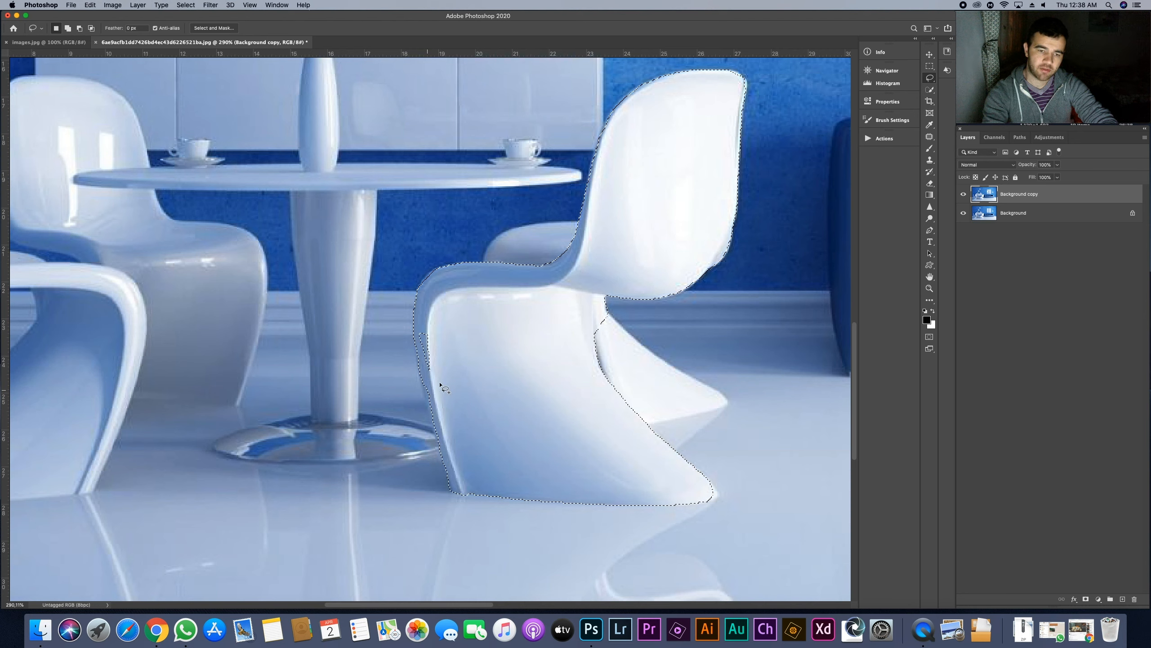
mouse_move(419, 331)
mouse_down()
mouse_move(427, 367)
mouse_move(431, 324)
mouse_up()
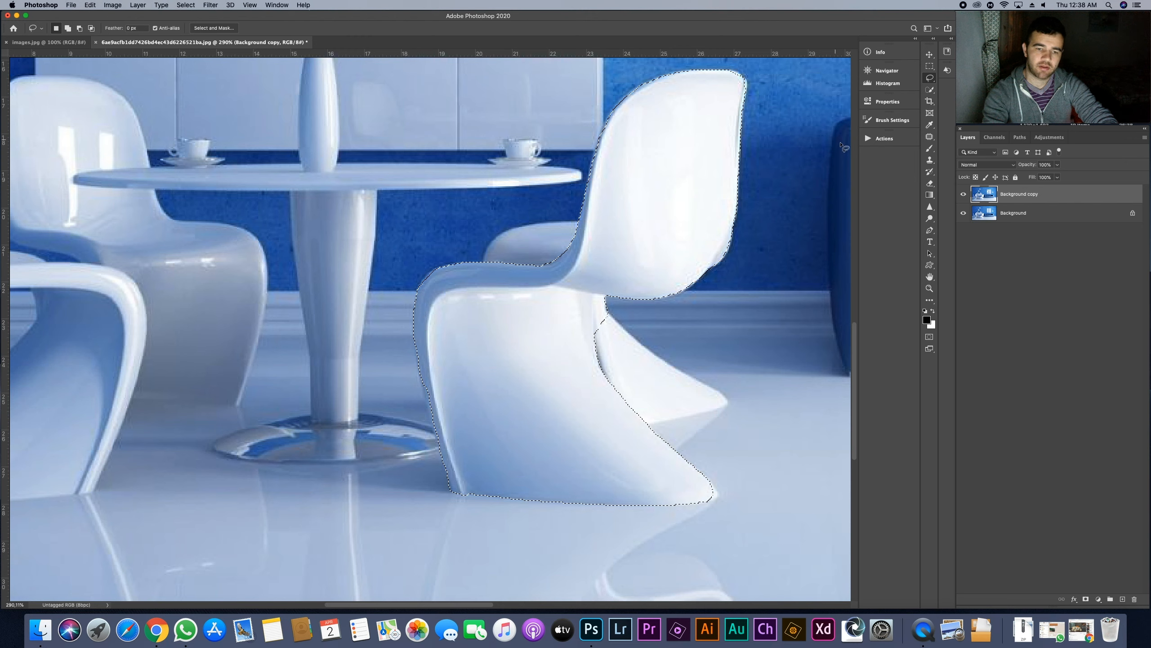
Add the straight lower front edge and bottom corner of the chair's base to the selection with the Polygonal Lasso tool.
right_click(930, 79)
click(952, 89)
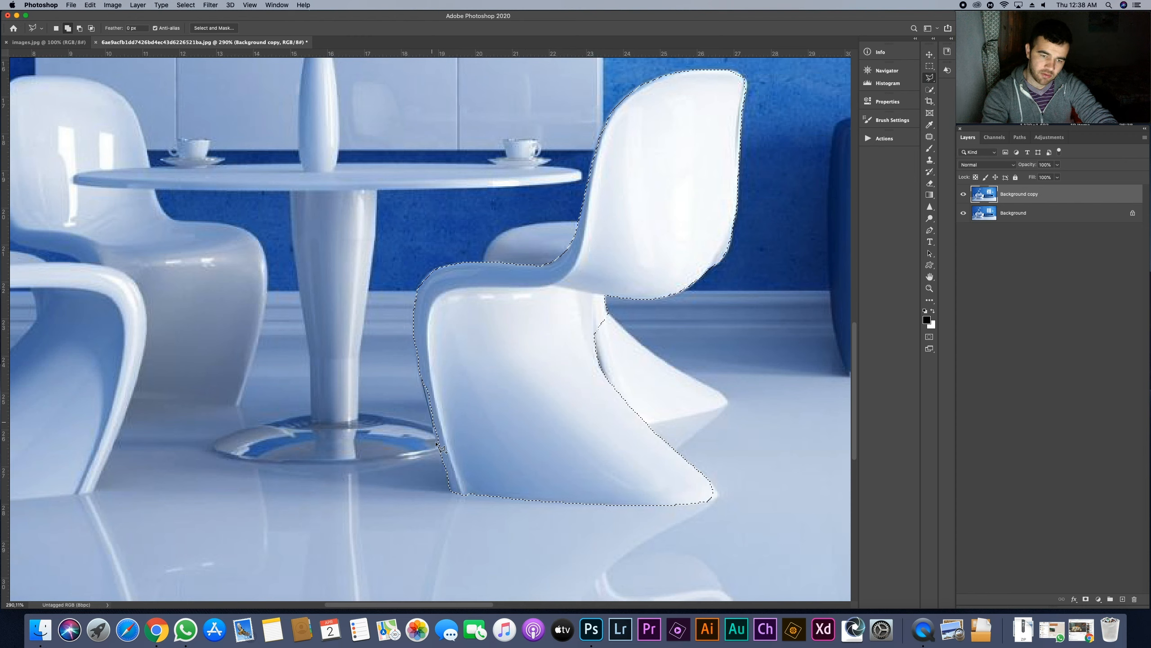
click(453, 492)
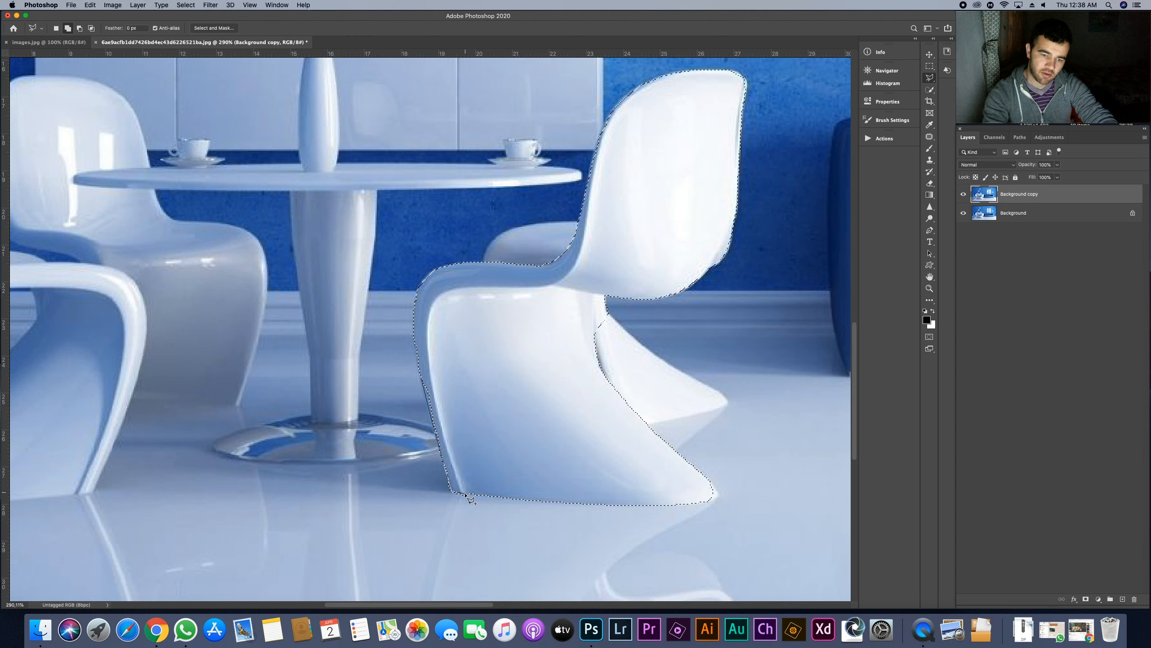
click(510, 498)
click(424, 384)
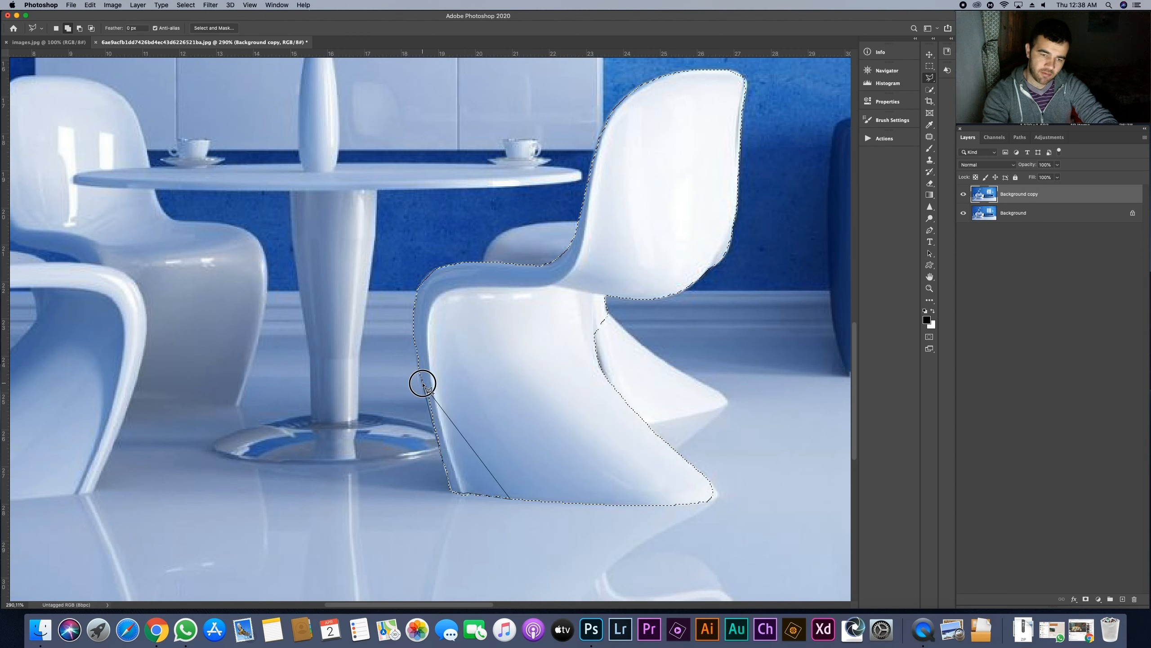
double_click(434, 390)
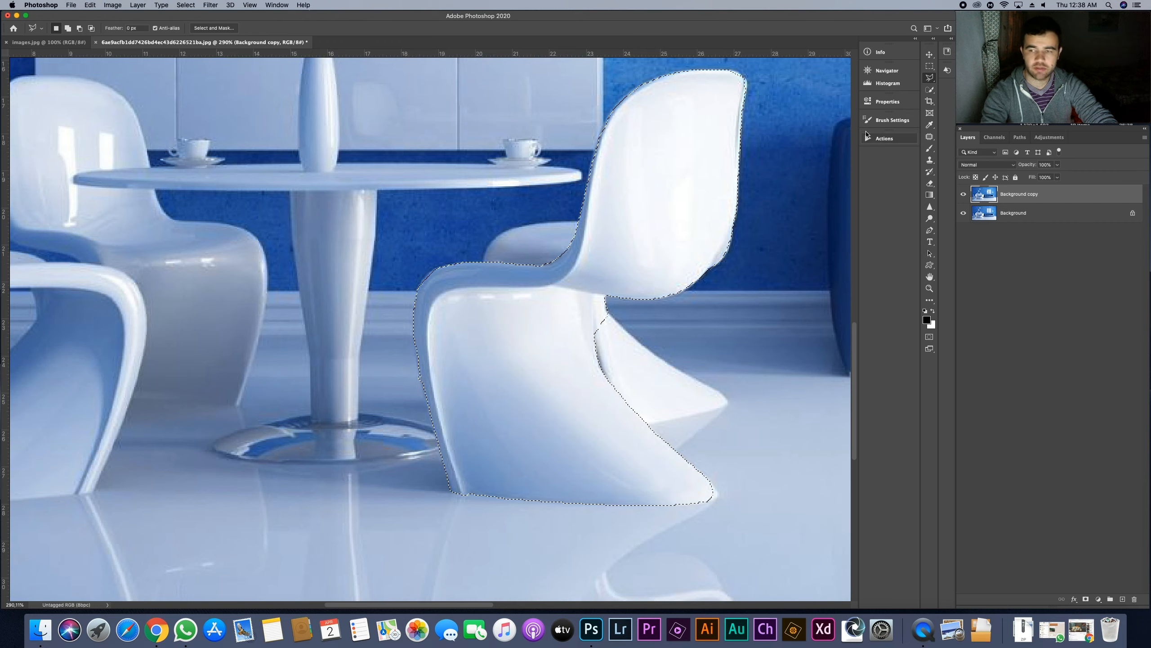
Subtract the excess where the seat meets the backrest and the rear-leg patch under the backrest with the Lasso tool.
right_click(933, 80)
click(966, 76)
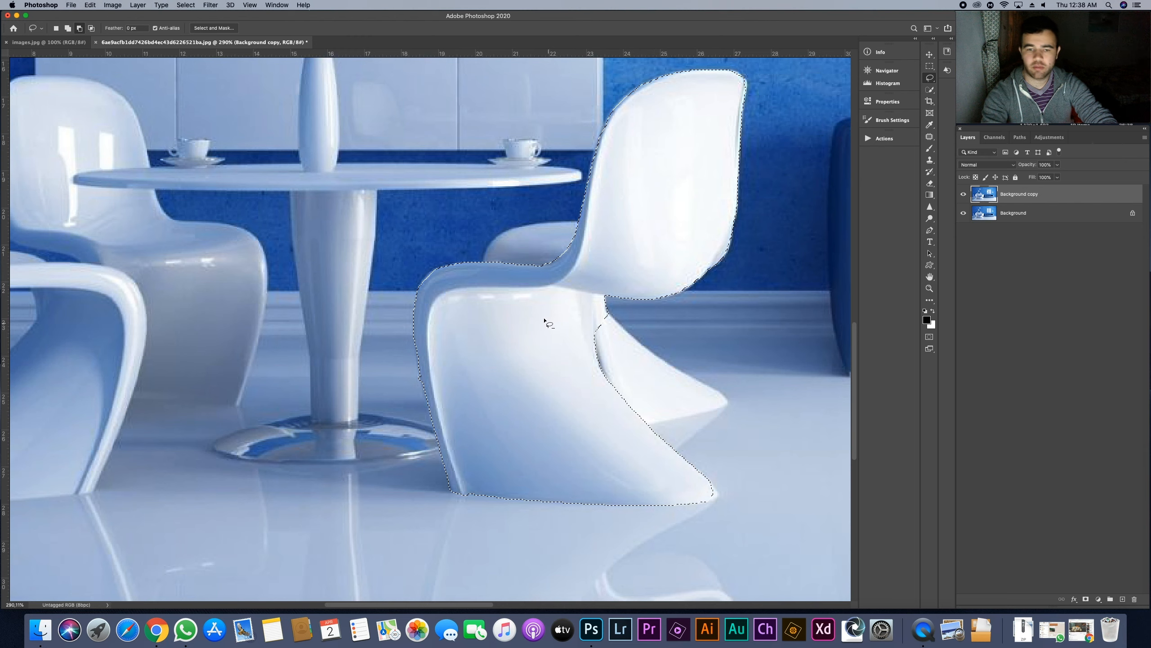
mouse_move(570, 236)
mouse_down()
mouse_move(553, 262)
mouse_move(530, 267)
mouse_up()
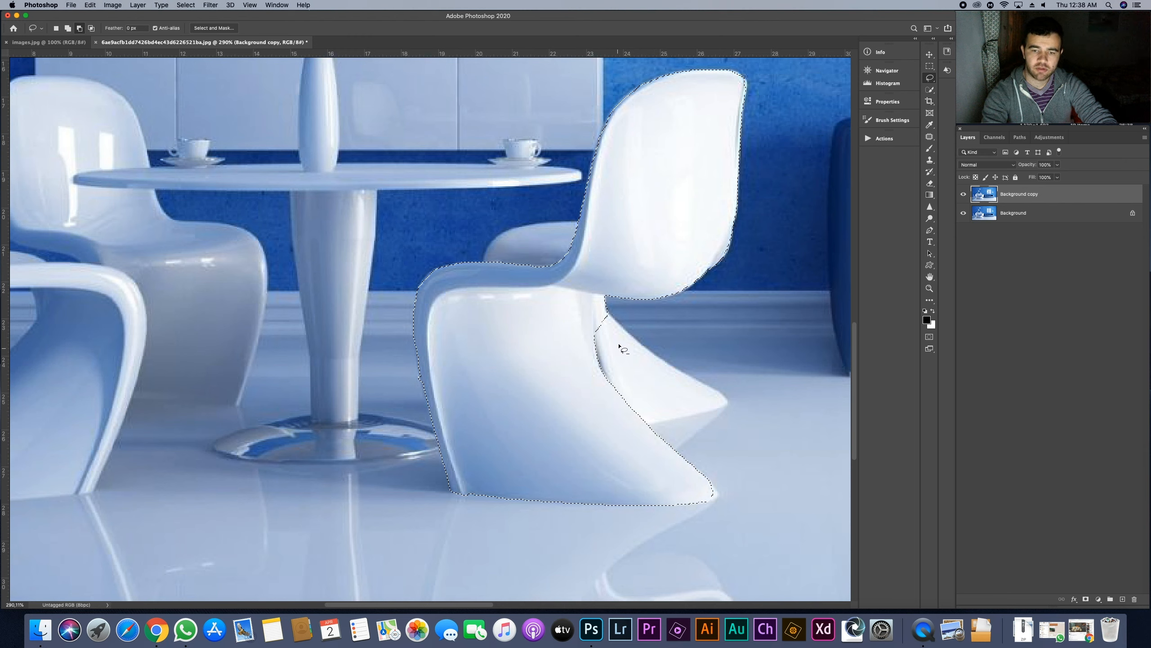
key(shift)
key(alt)
drag(570, 245, 550, 267)
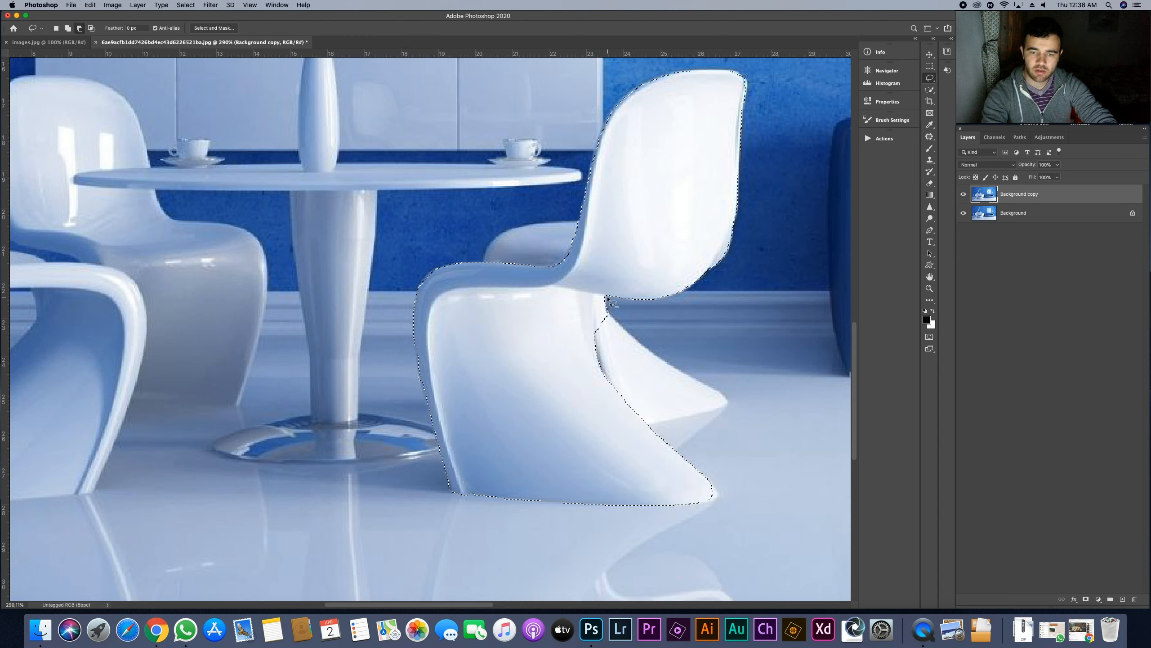
mouse_move(607, 300)
mouse_down()
mouse_move(595, 293)
mouse_move(592, 328)
mouse_move(615, 337)
mouse_move(618, 301)
mouse_move(592, 296)
mouse_up()
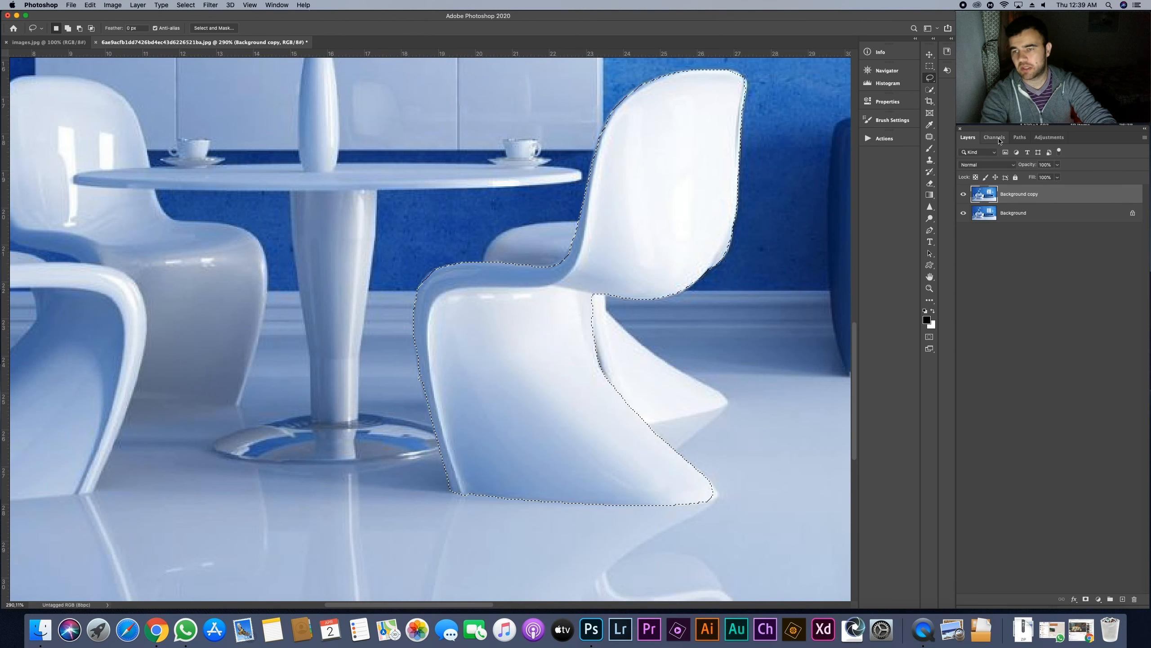
Recolour the selected chair with a Hue/Saturation adjustment layer at hue +178, saturation +3 and lightness -18.
click(1050, 137)
click(978, 171)
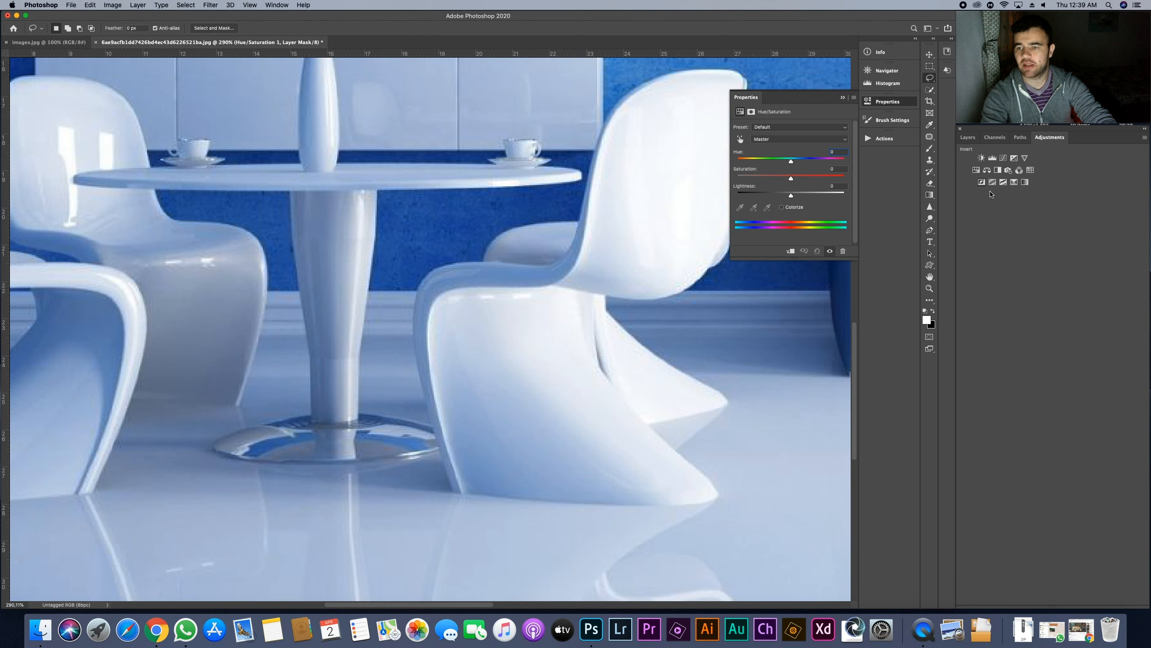
drag(791, 180, 845, 161)
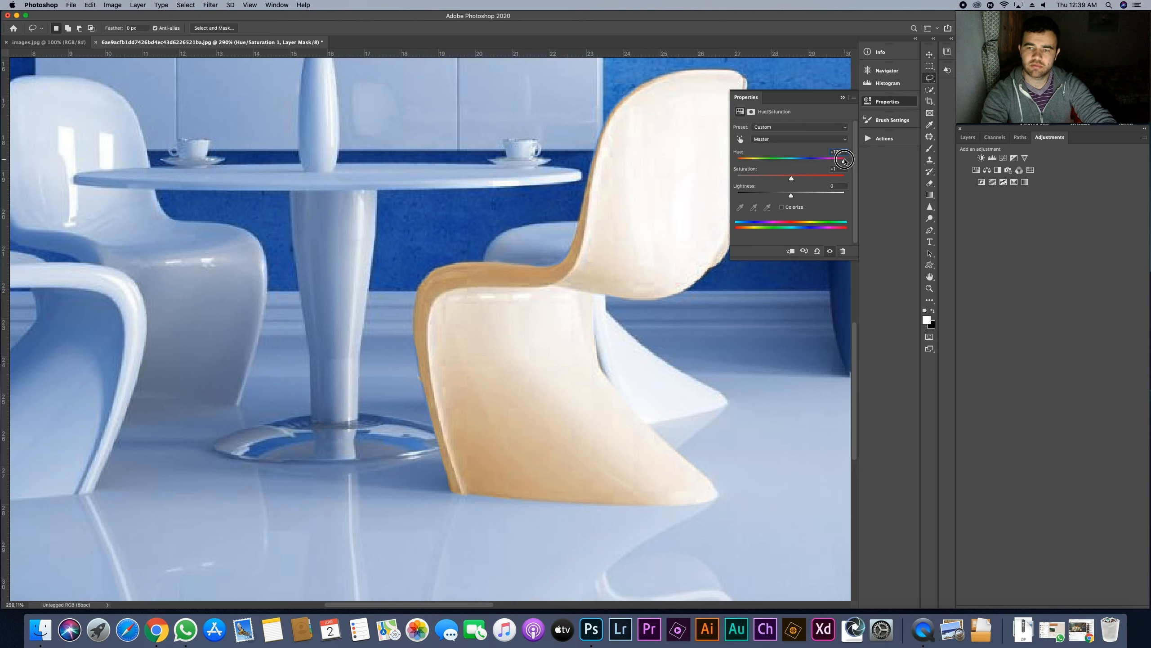
mouse_move(790, 196)
mouse_down()
mouse_move(773, 196)
mouse_move(821, 180)
mouse_move(739, 179)
mouse_move(859, 178)
mouse_move(766, 180)
mouse_move(856, 183)
mouse_move(774, 187)
mouse_up()
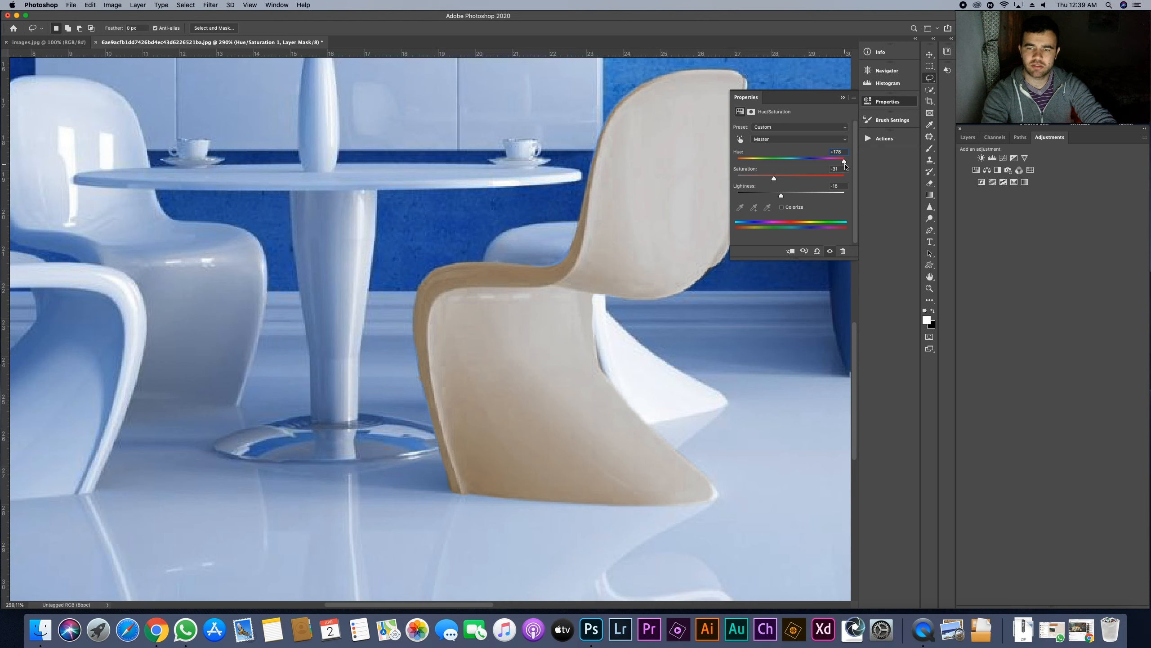
drag(774, 181, 799, 186)
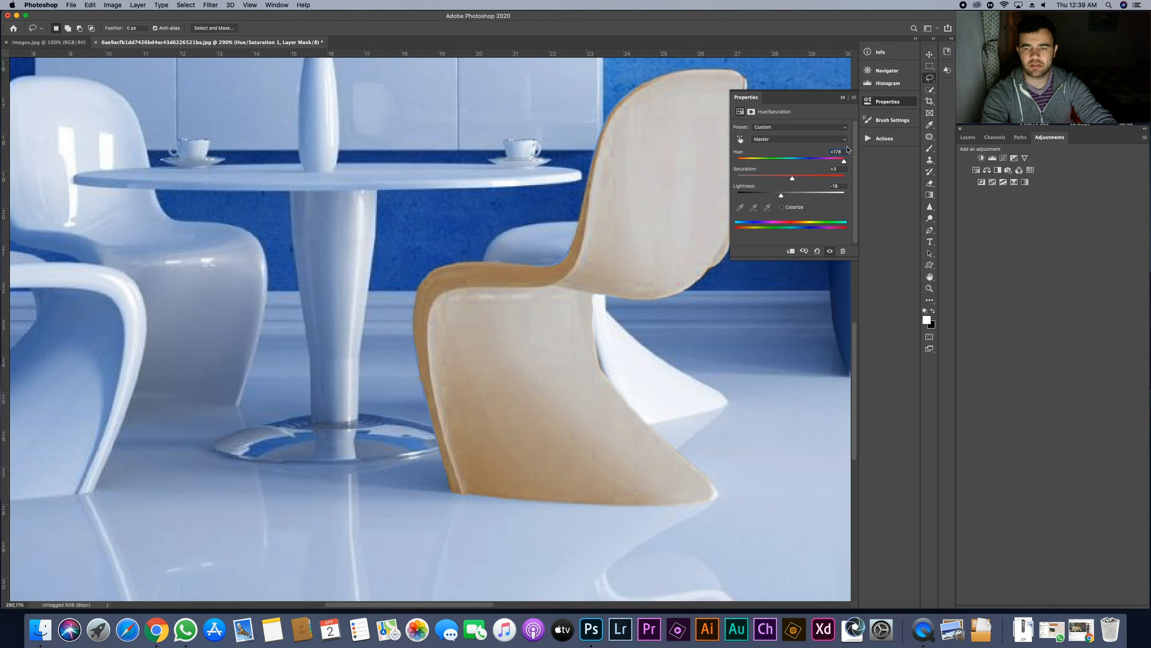
click(843, 98)
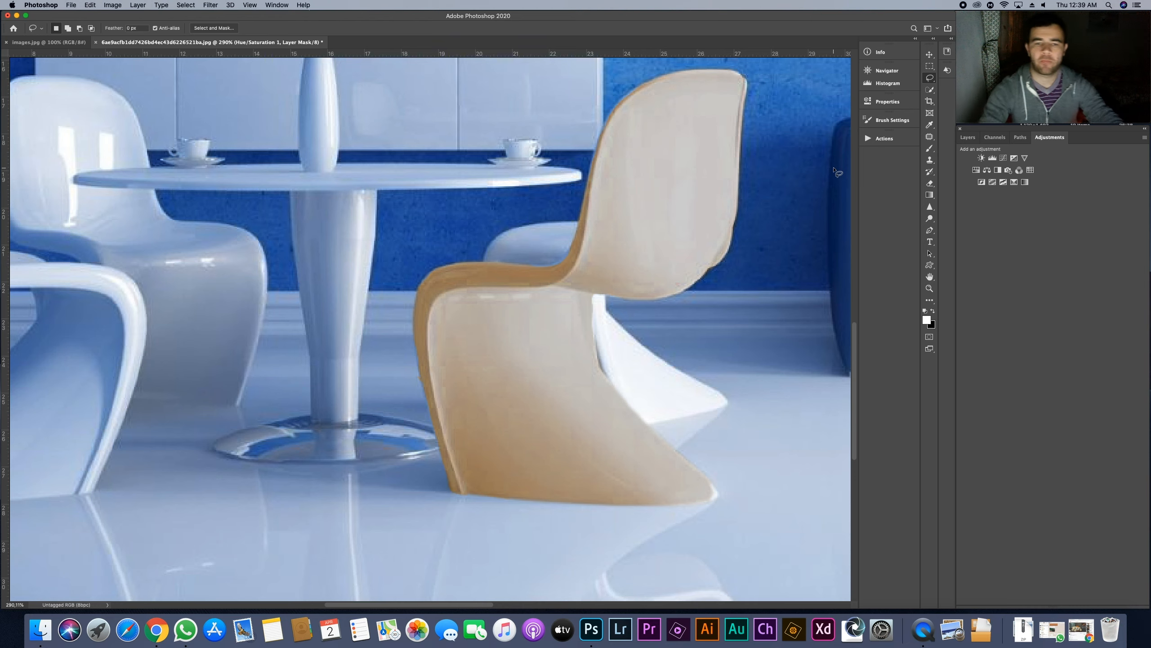